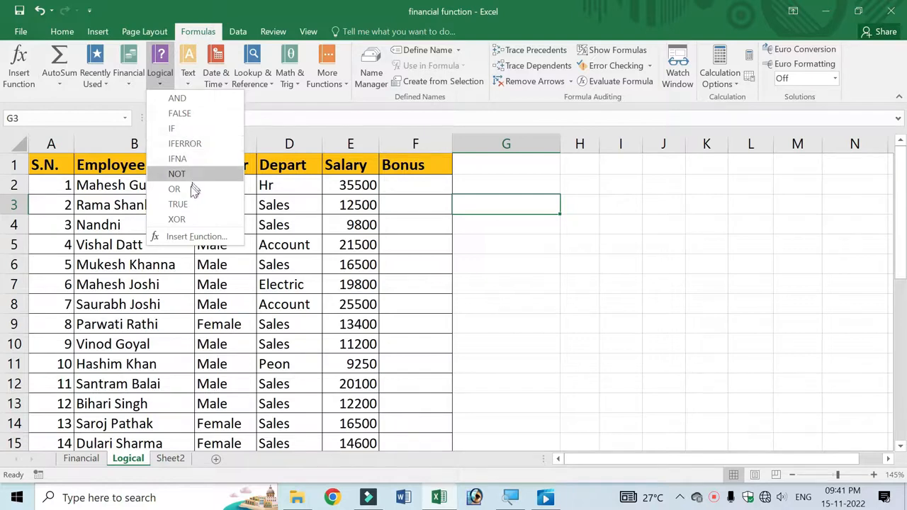
click(421, 196)
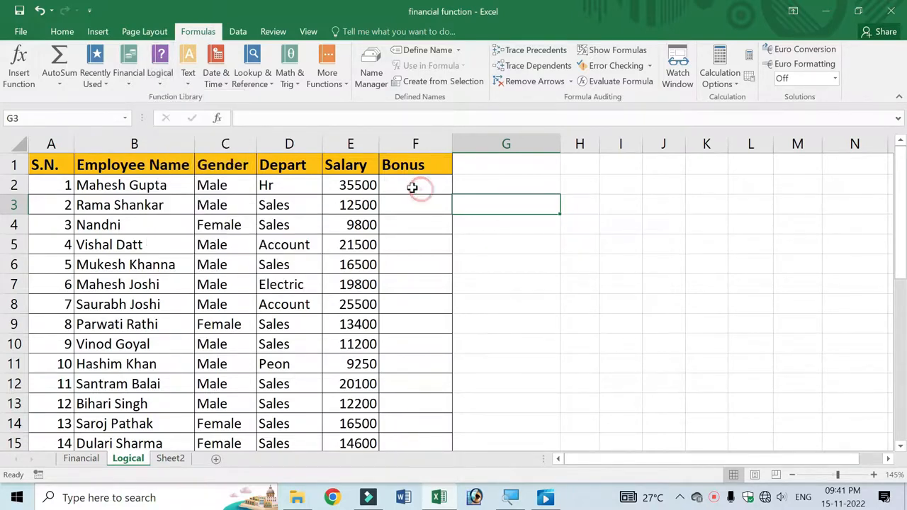
click(411, 186)
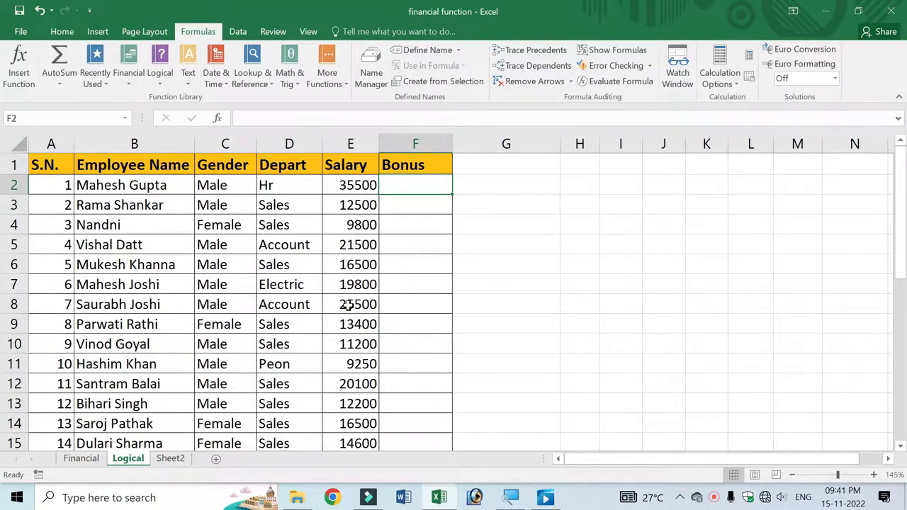
click(411, 207)
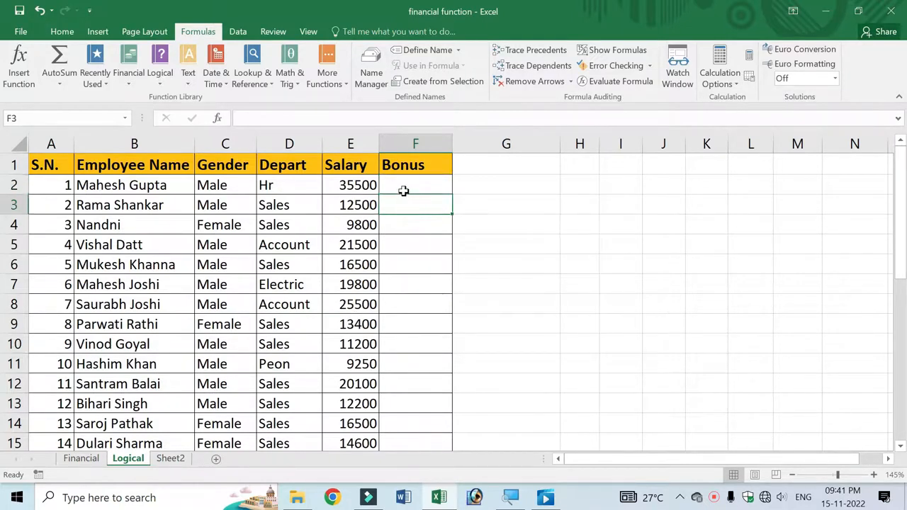
click(403, 185)
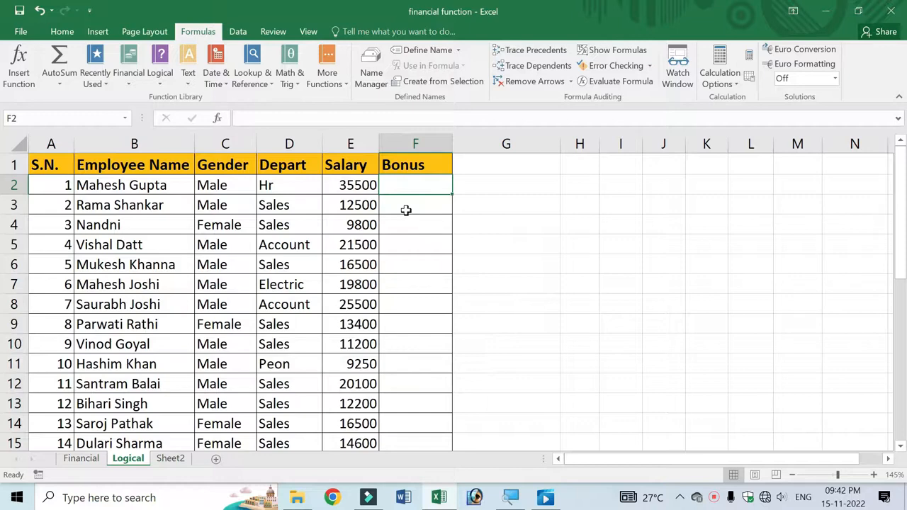
- Enter the formula =IF(C24>150,"Pass","Fail") in cell D24, the first Result cell of the students table
scroll(406, 213, down, 5)
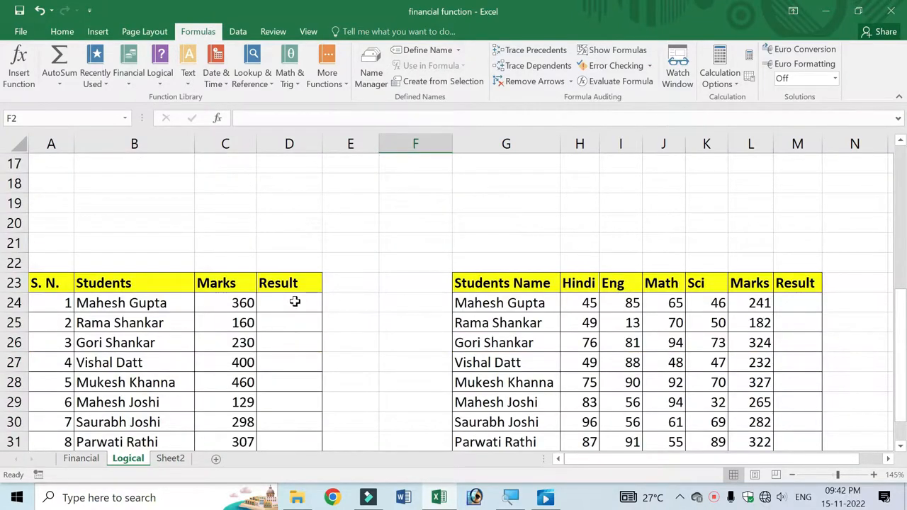
scroll(294, 302, down, 1)
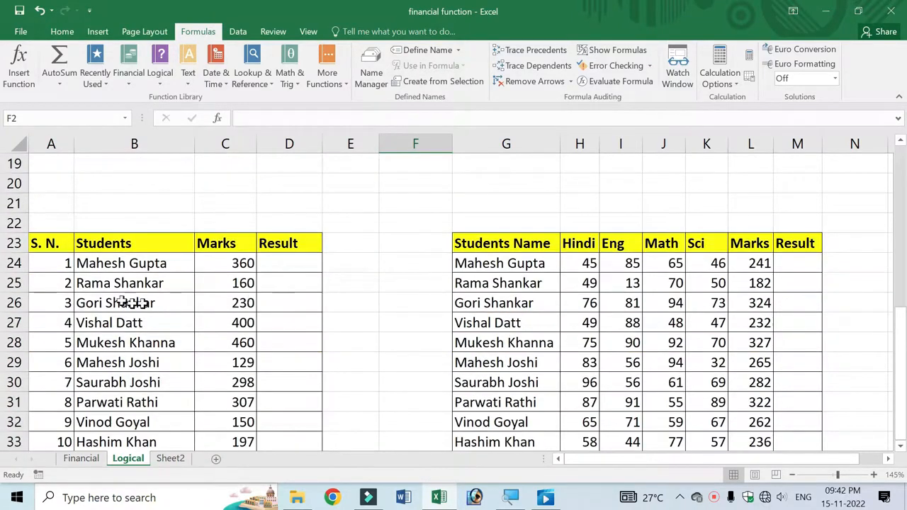
click(278, 266)
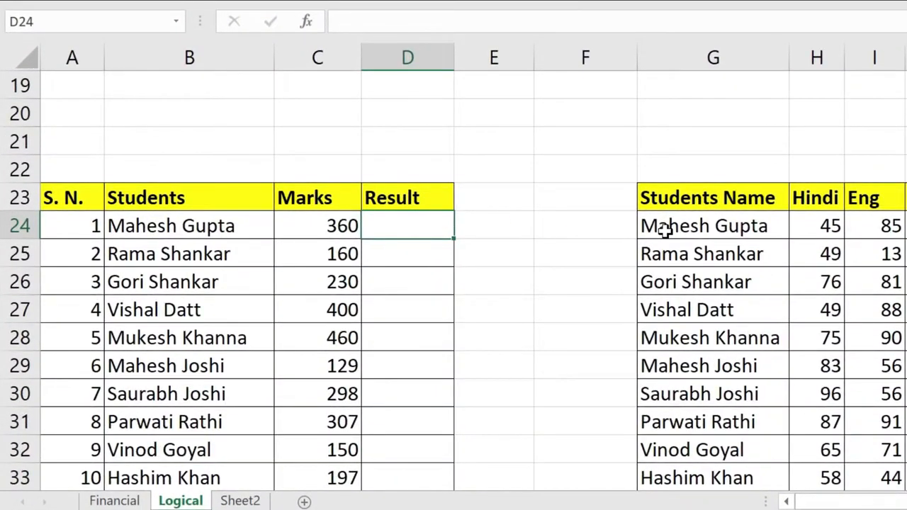
text(=IF()
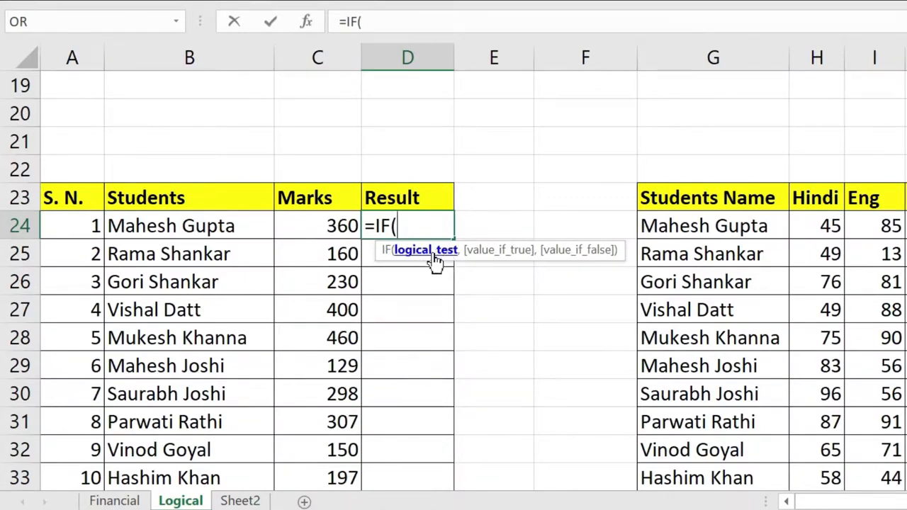
click(339, 225)
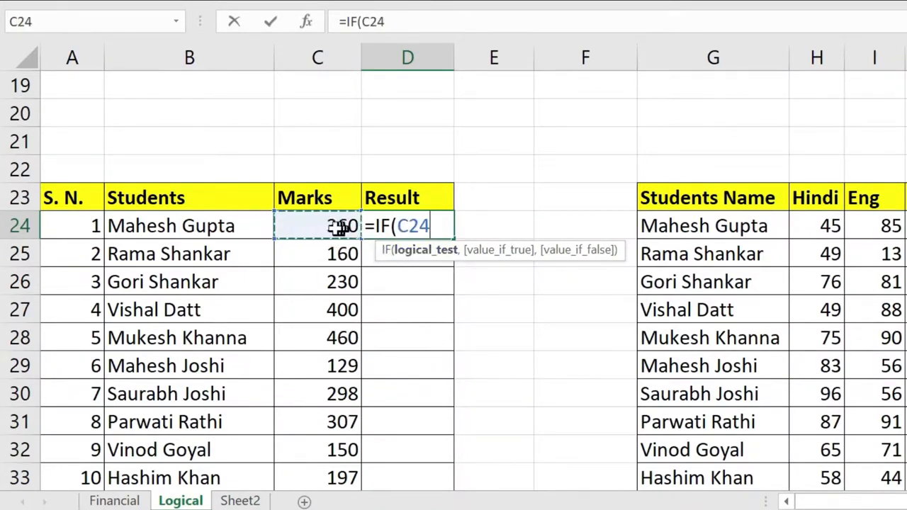
text(>)
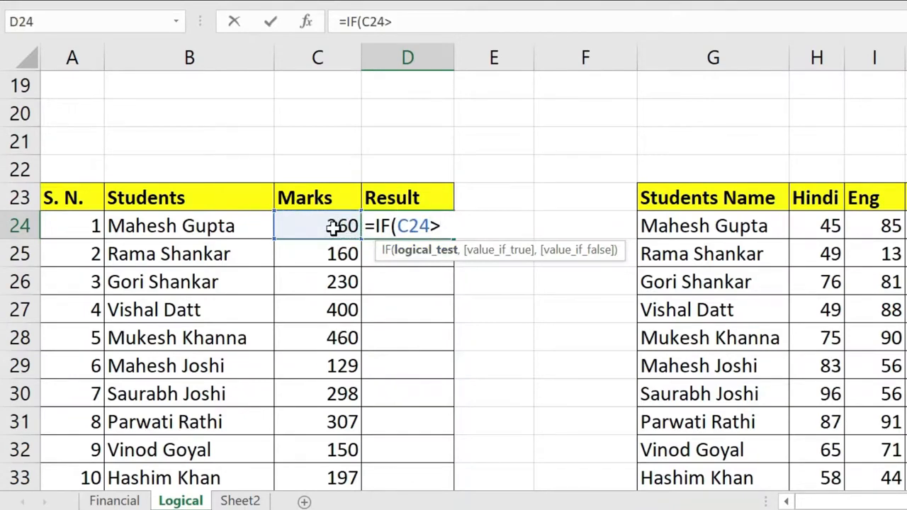
text(150)
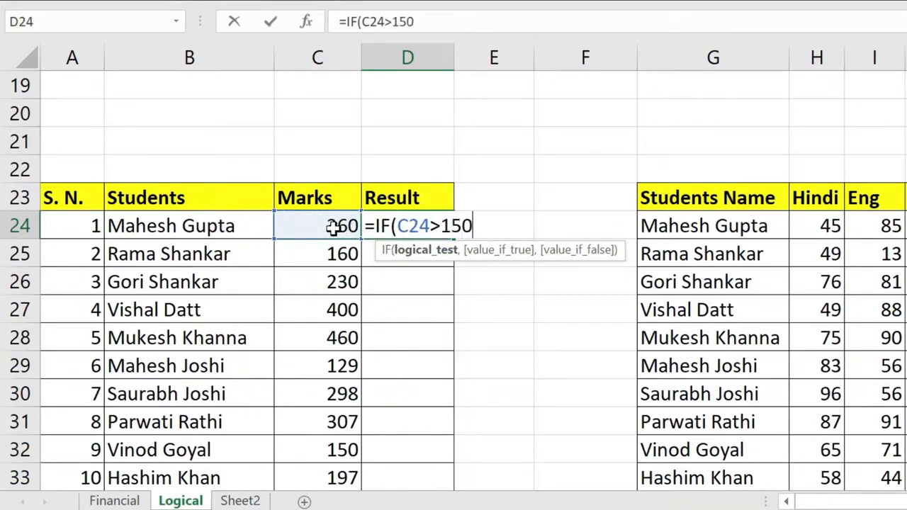
text(,")
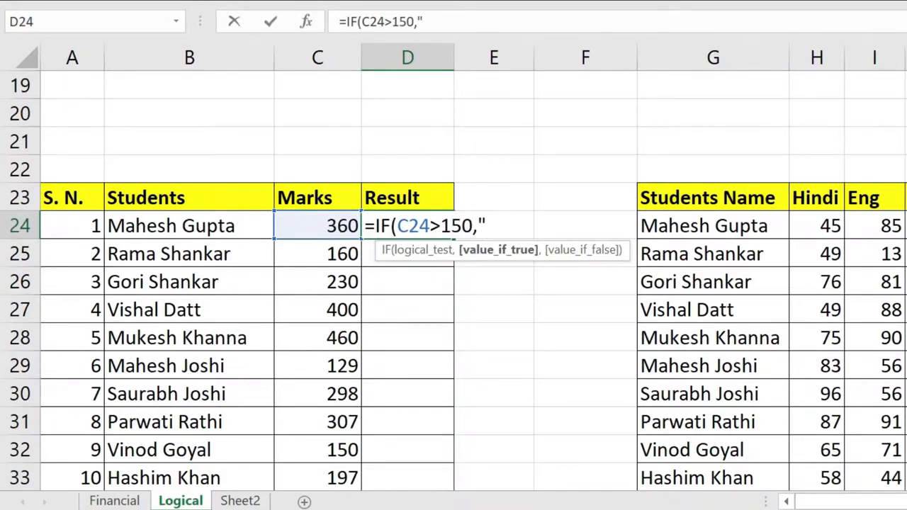
text(Pass)
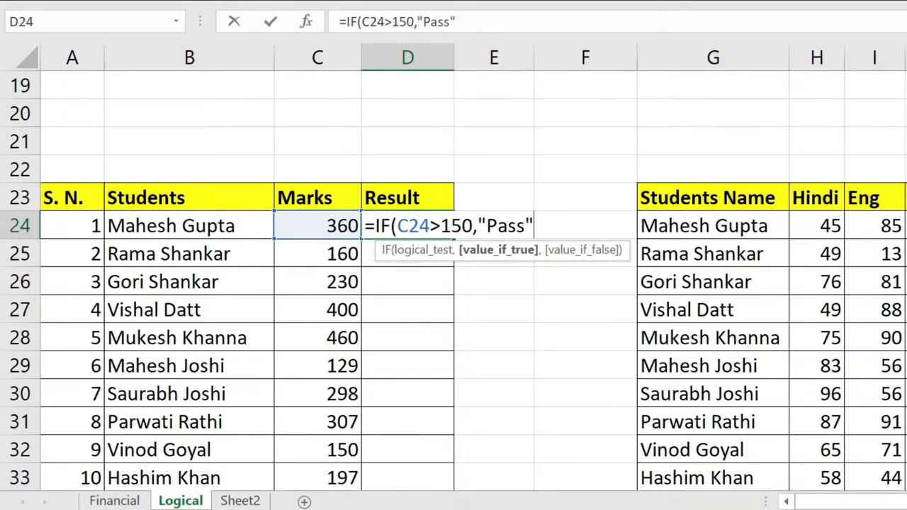
text(",)
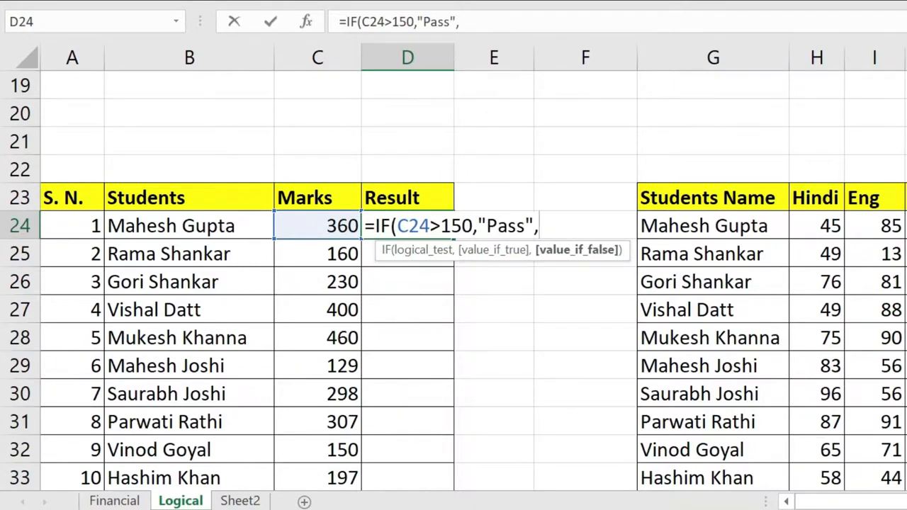
text("Fail")
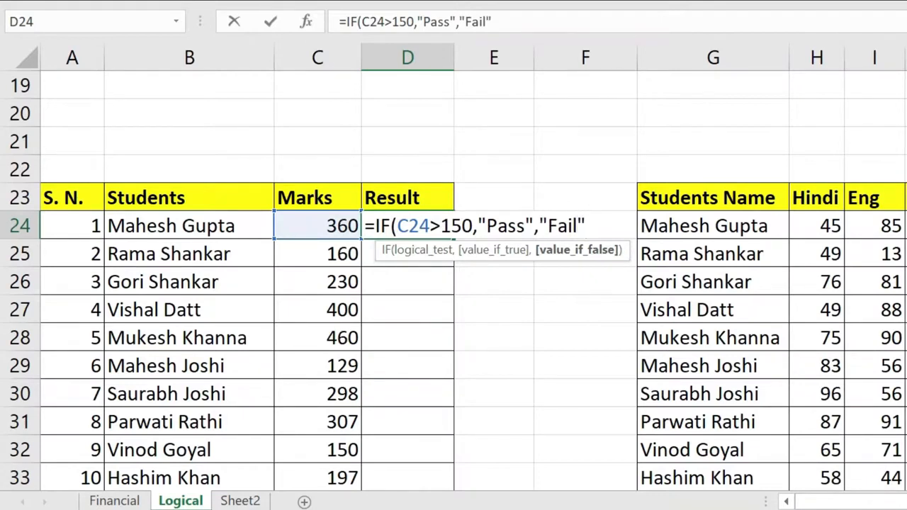
text())
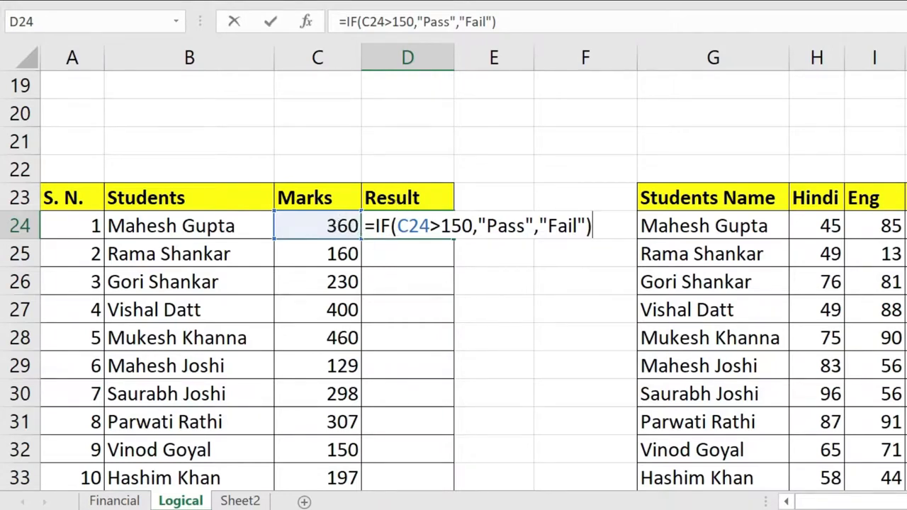
key(Return)
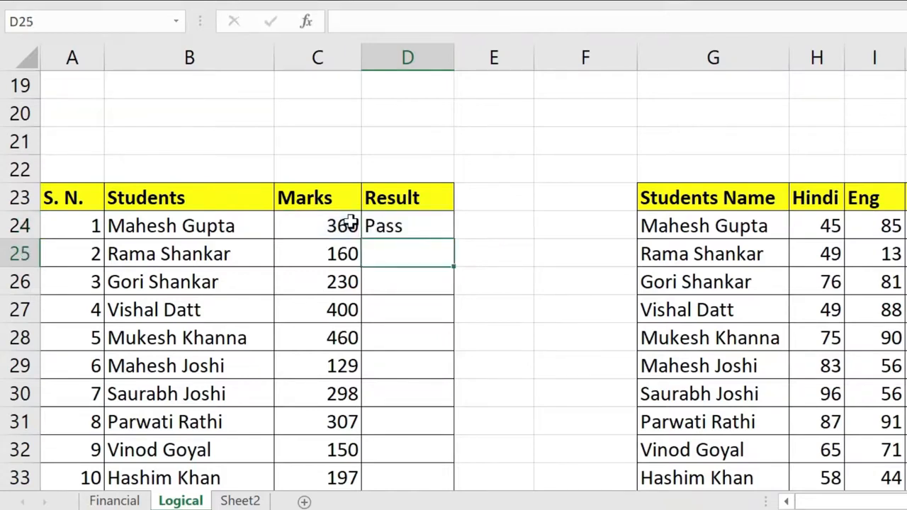
- Fill the Result formula from D24 down through D33 for all students
click(432, 228)
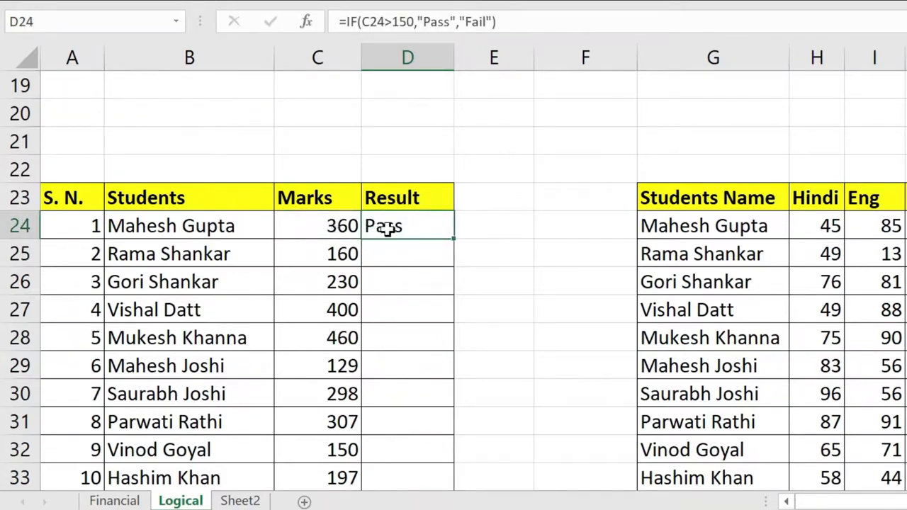
double_click(454, 241)
scroll(413, 311, down, 2)
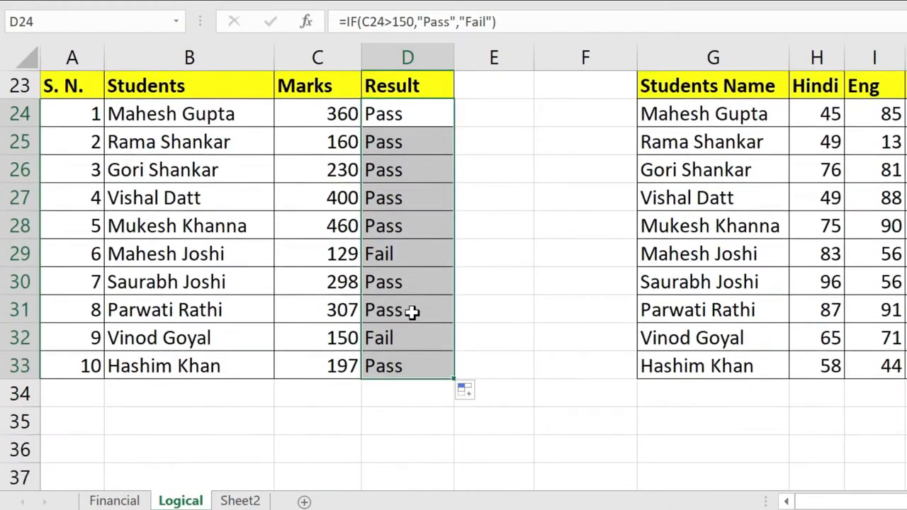
- Check the results in rows 29 and 32 against their marks, and review the formula in D24
click(410, 339)
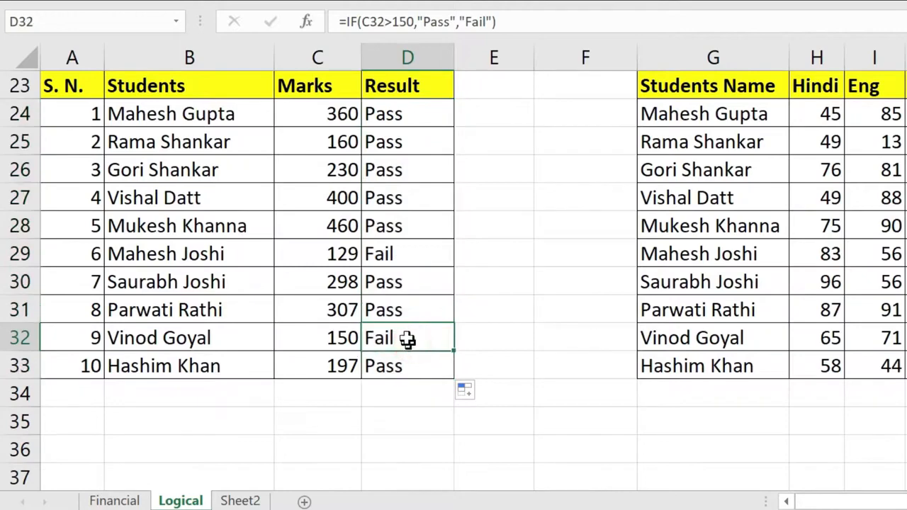
click(407, 253)
scroll(405, 283, down, 1)
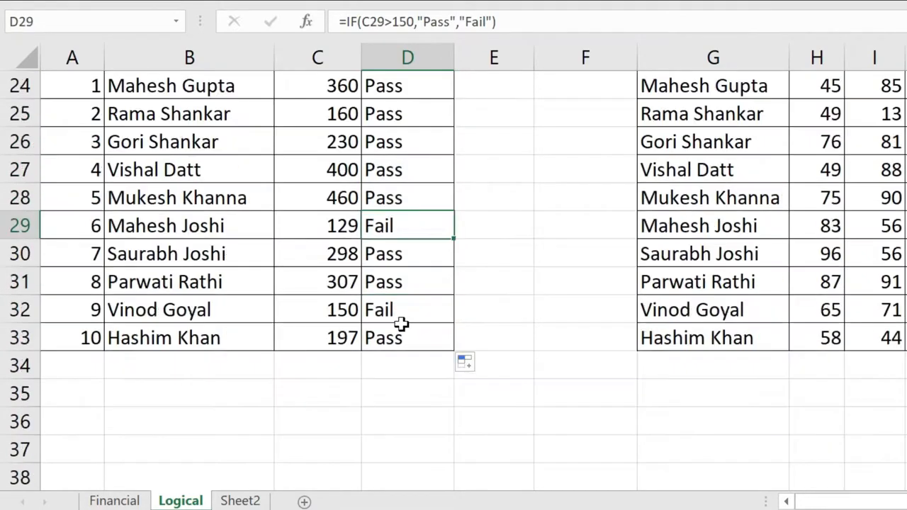
click(402, 230)
click(408, 308)
click(346, 309)
click(343, 226)
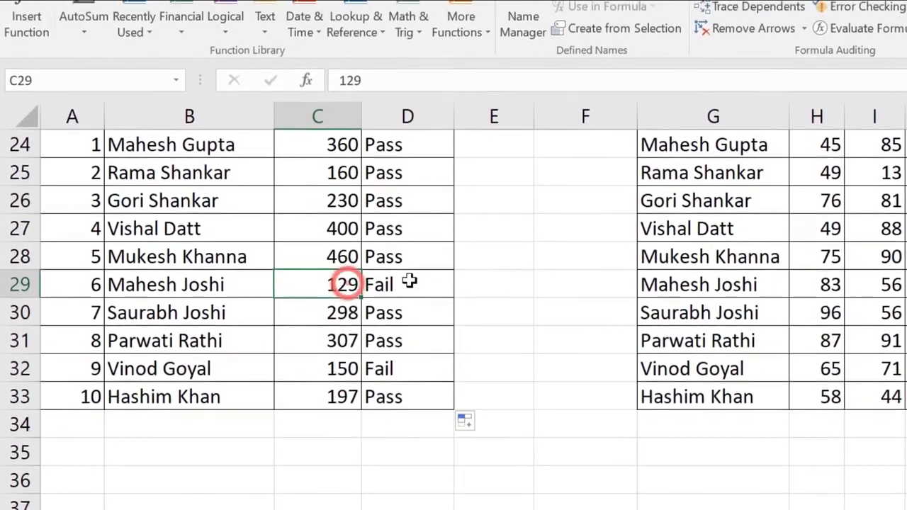
click(407, 145)
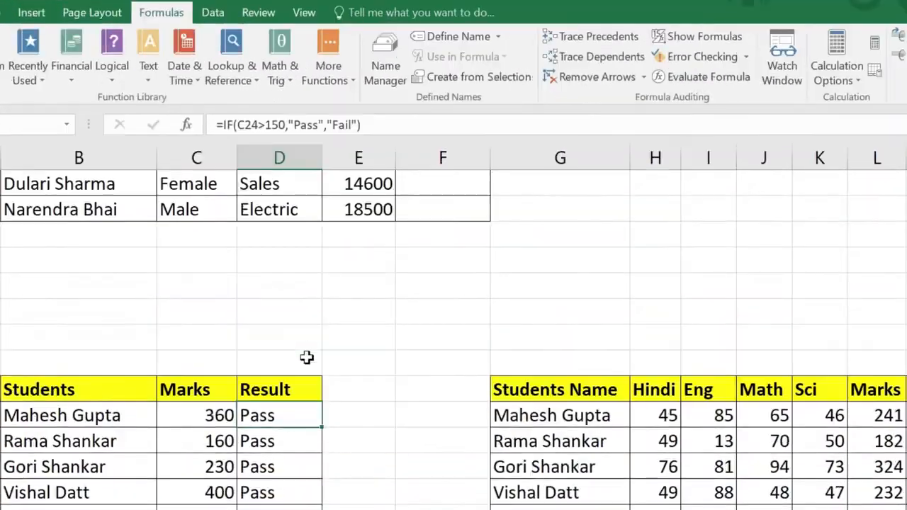
- Examine the Salary and Bonus columns in the first rows of the employee table
scroll(306, 357, up, 5)
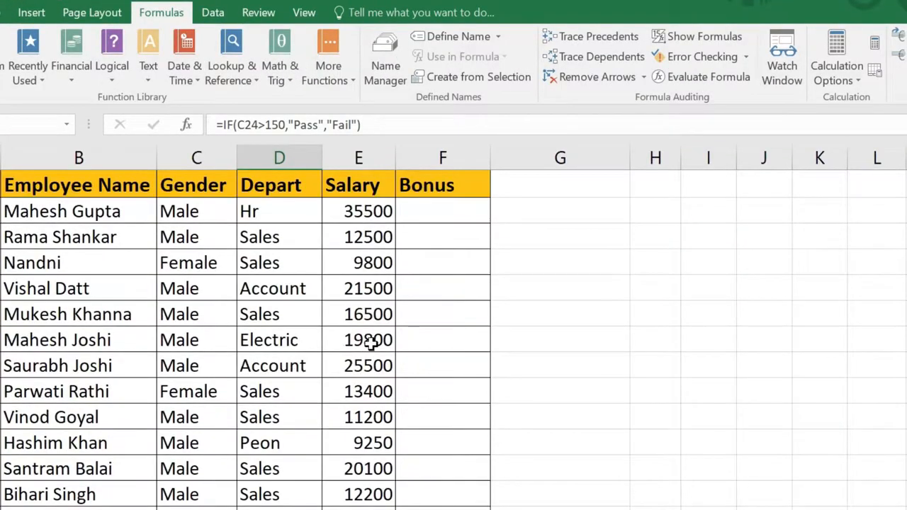
click(418, 216)
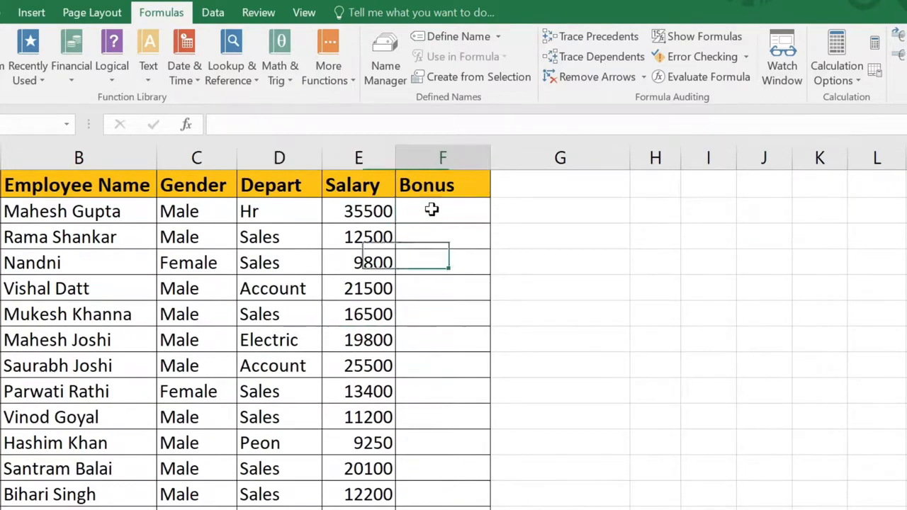
click(432, 239)
click(428, 214)
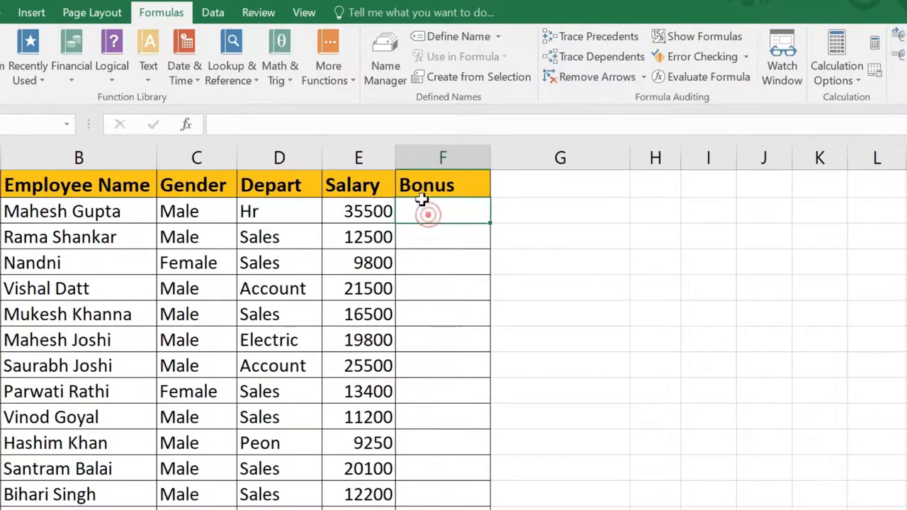
click(431, 238)
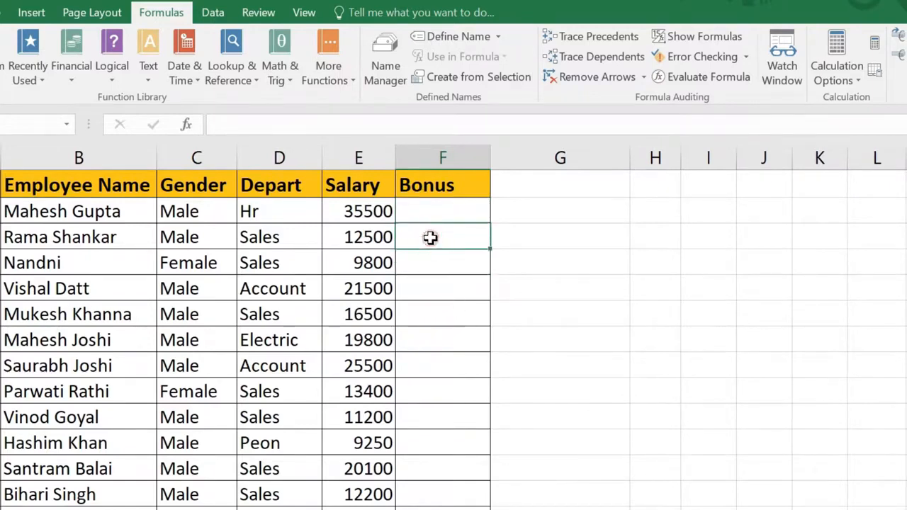
click(365, 208)
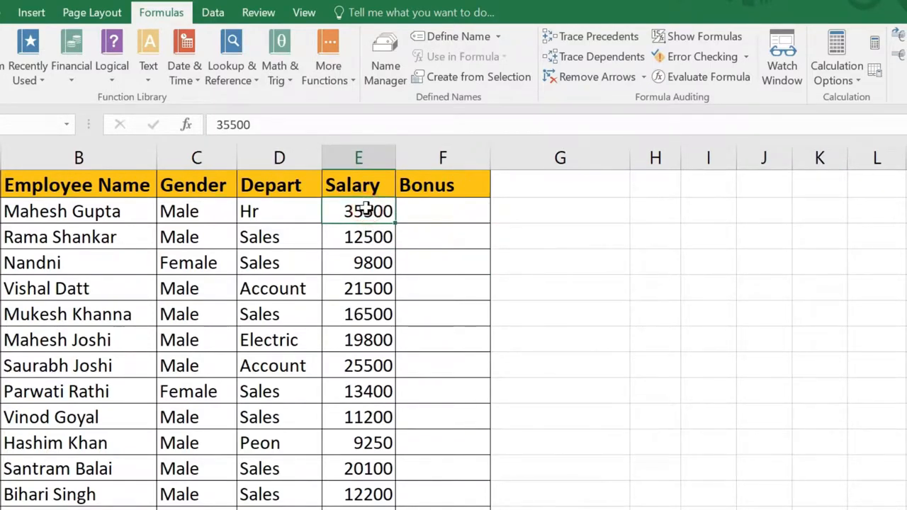
click(414, 237)
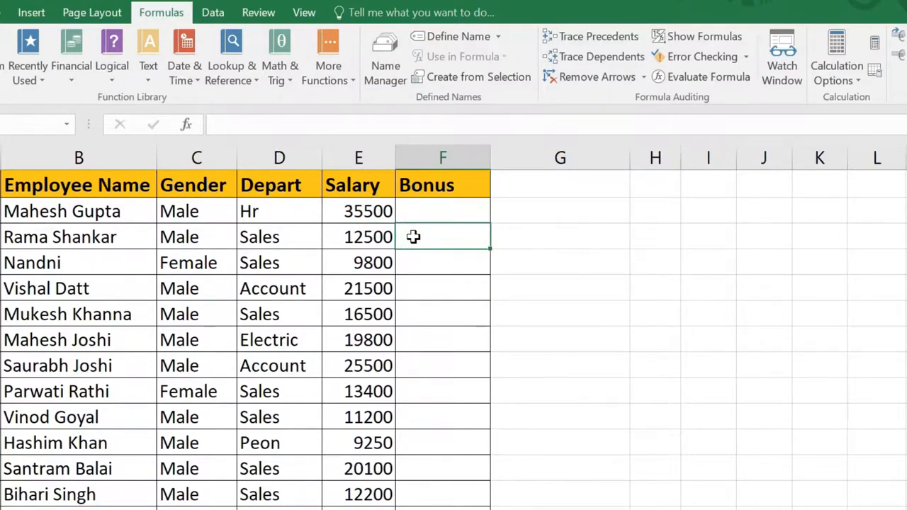
click(415, 259)
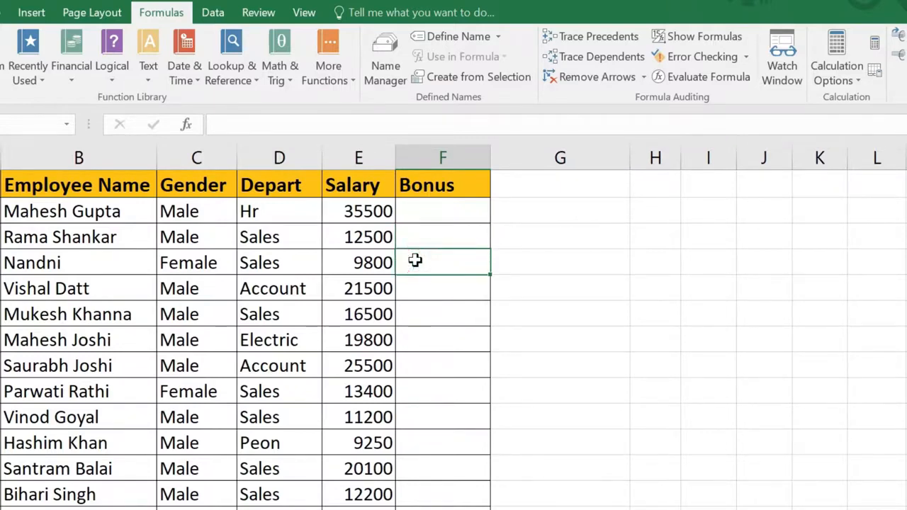
click(387, 211)
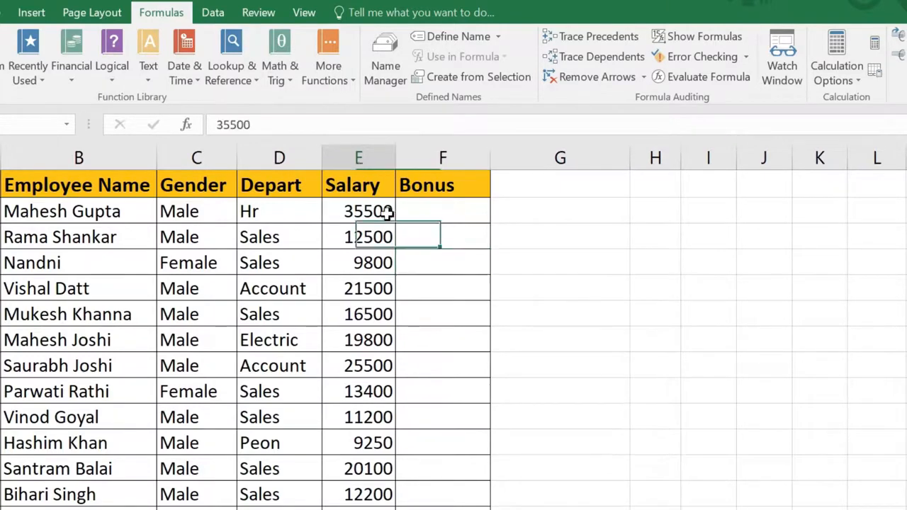
- Start an IF formula in F2, the first Bonus cell, that returns E2*30% when E2>=20000
click(423, 213)
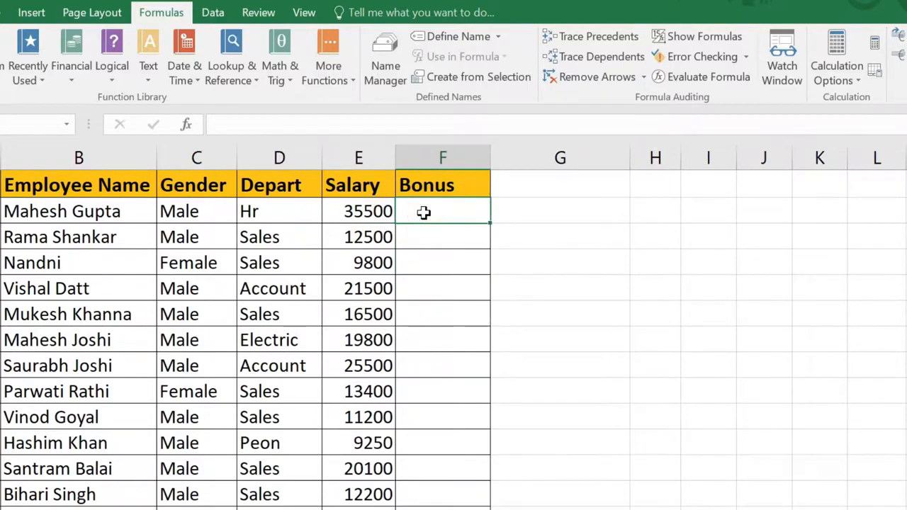
text(=)
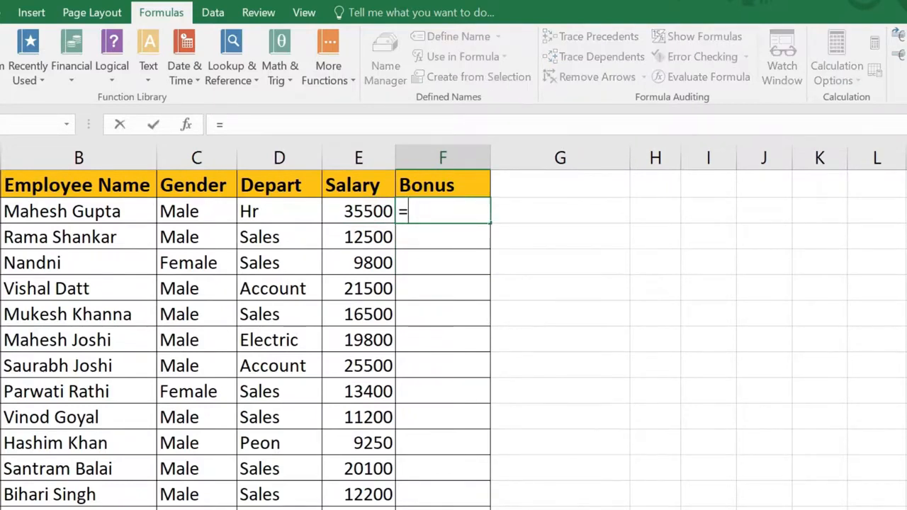
text(if)
key(Tab)
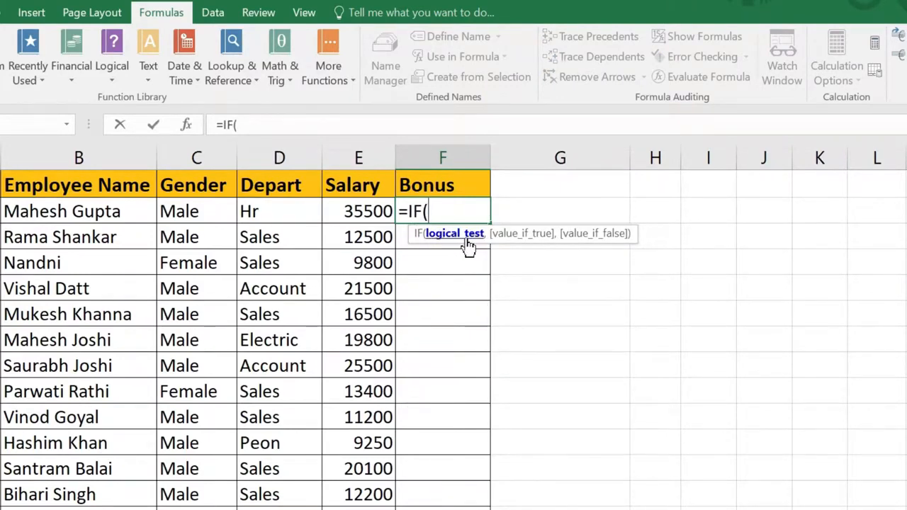
click(363, 213)
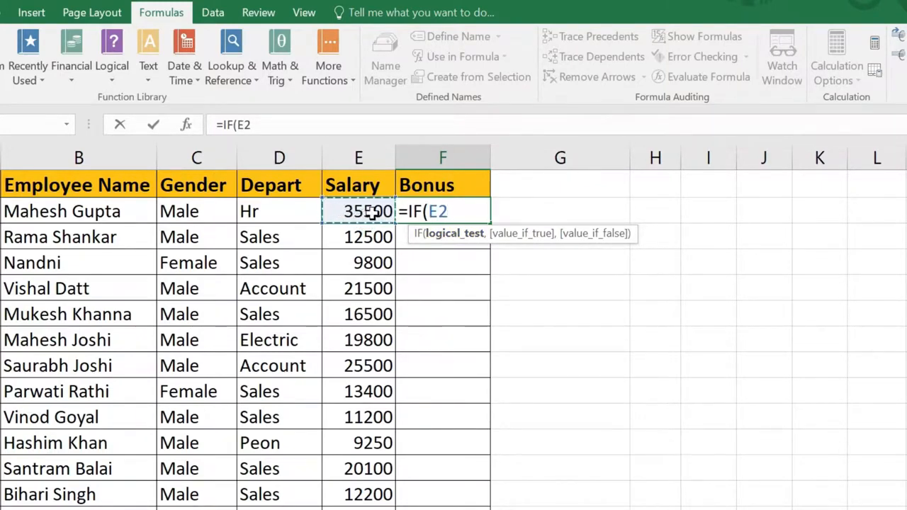
text(>=)
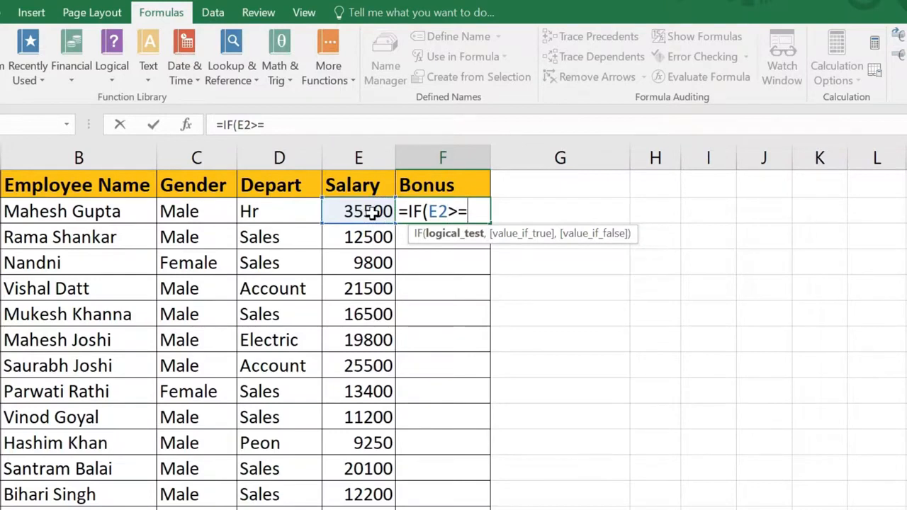
text(20000,)
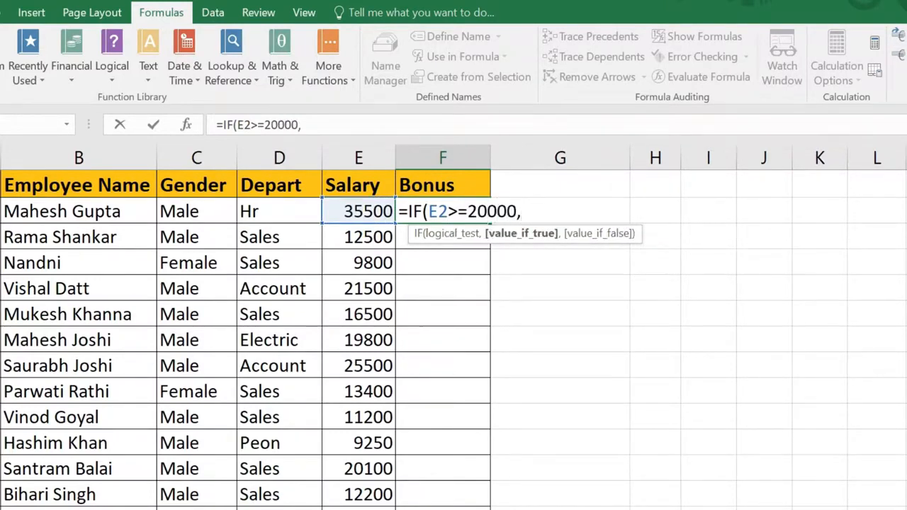
click(368, 214)
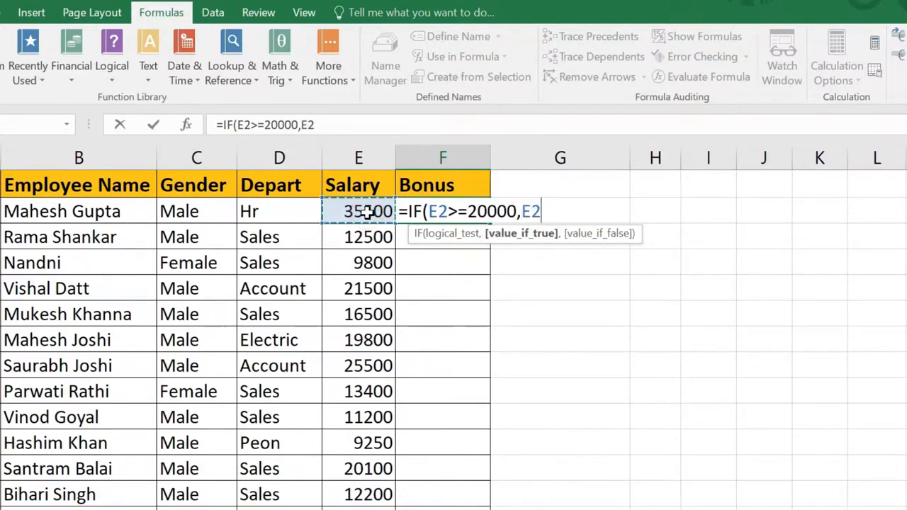
text(*)
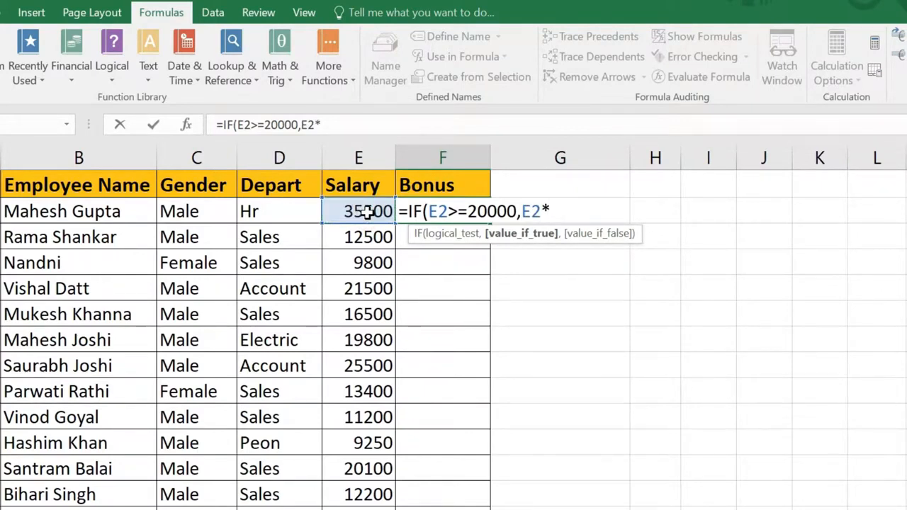
text(30%)
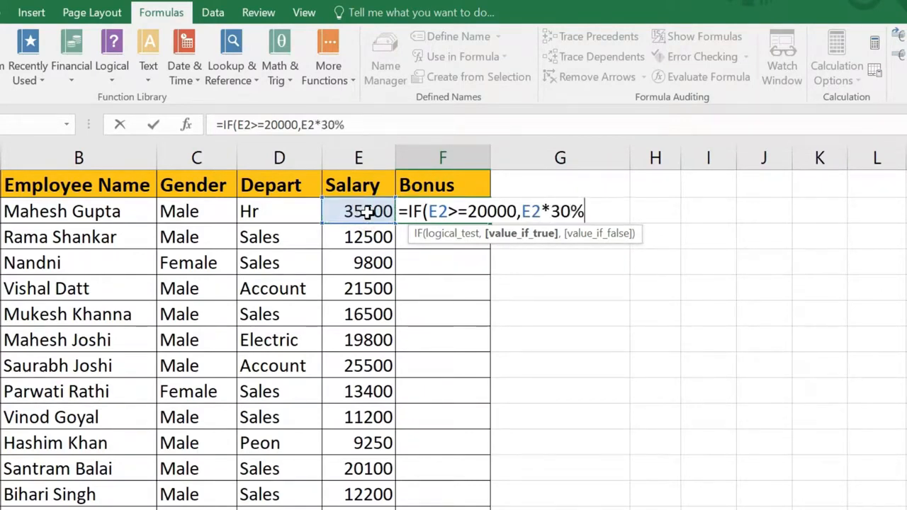
text(,)
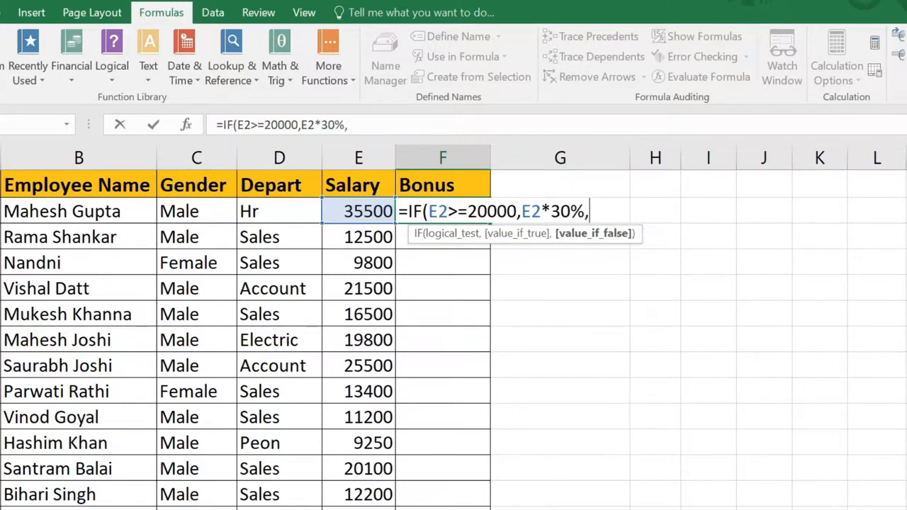
- Nest a second IF as the formula's false value, returning E2*20% when E2>=10000
text(if)
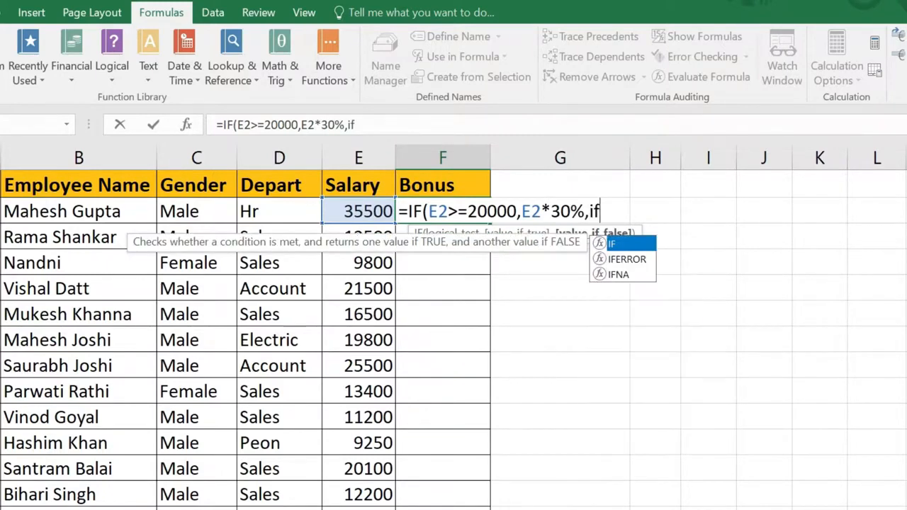
key(Tab)
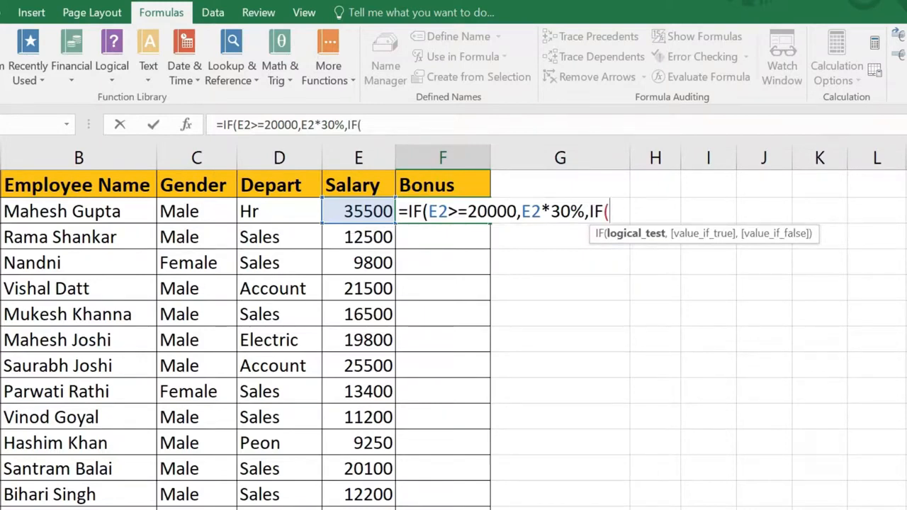
click(370, 214)
text(>=)
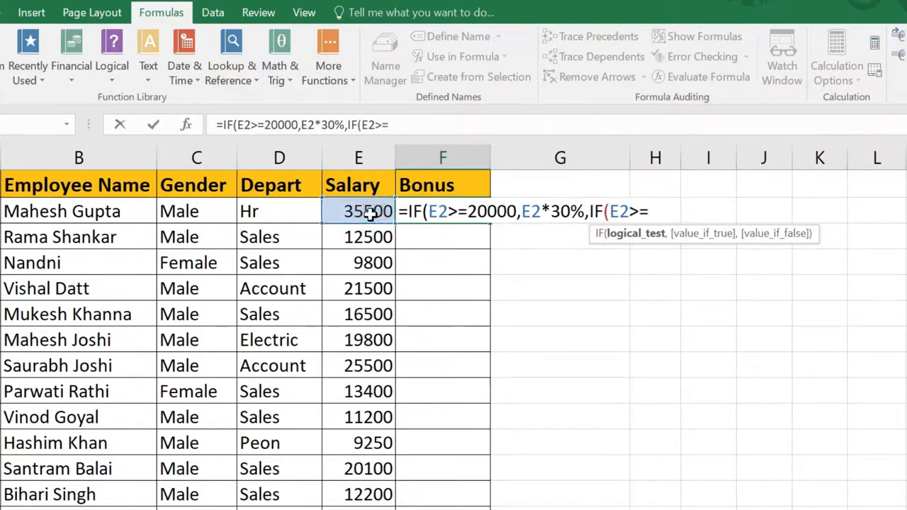
text(10000)
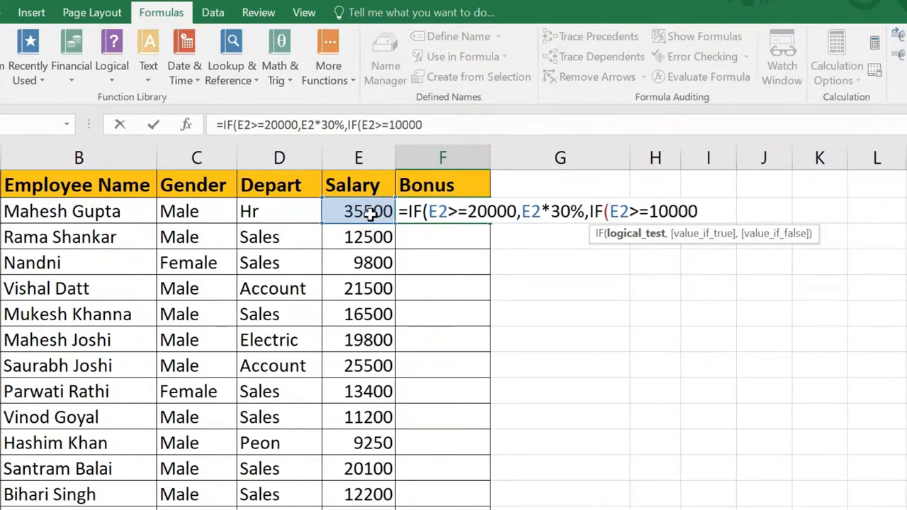
text(,)
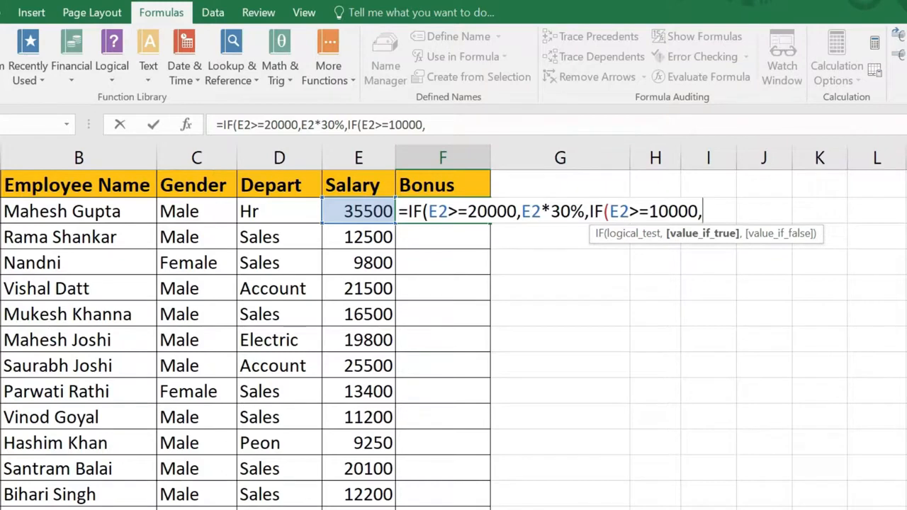
click(373, 209)
text(*)
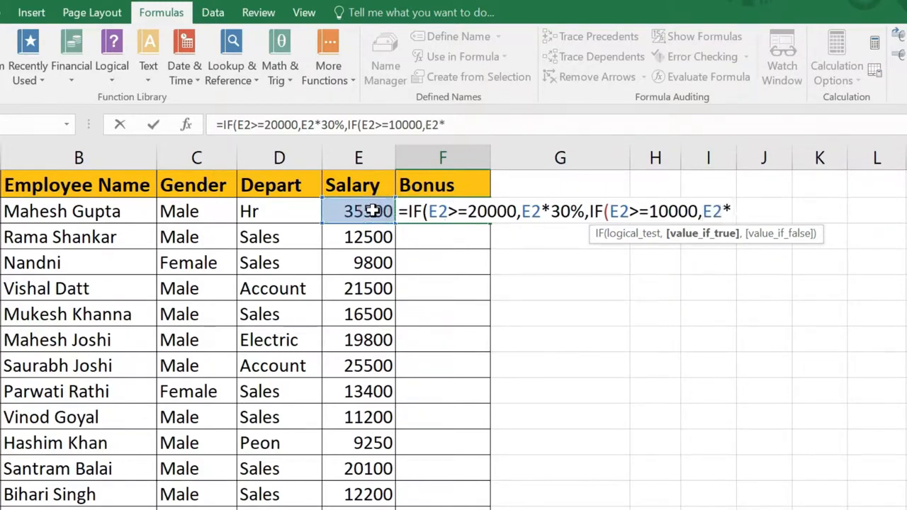
text(20%,)
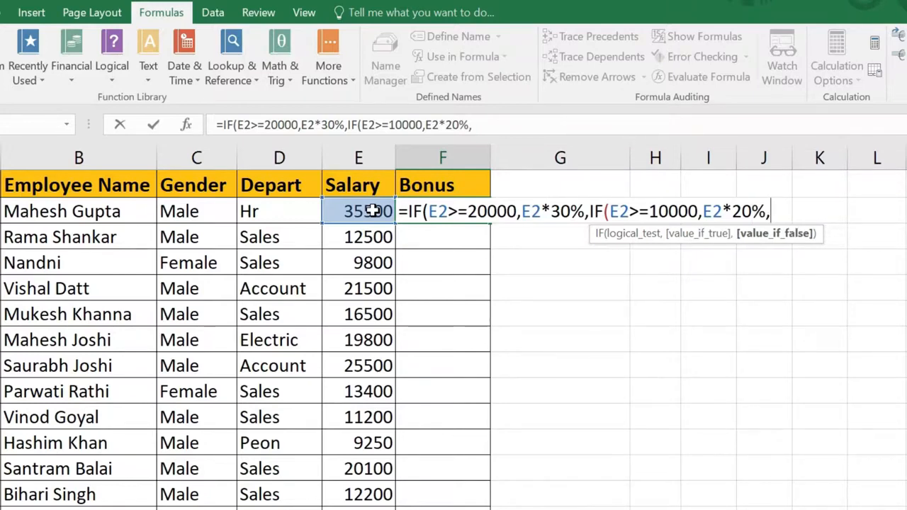
- Nest a third IF returning E2*10% when E2<10000, and complete the Bonus formula with three closing brackets
text(if)
key(Tab)
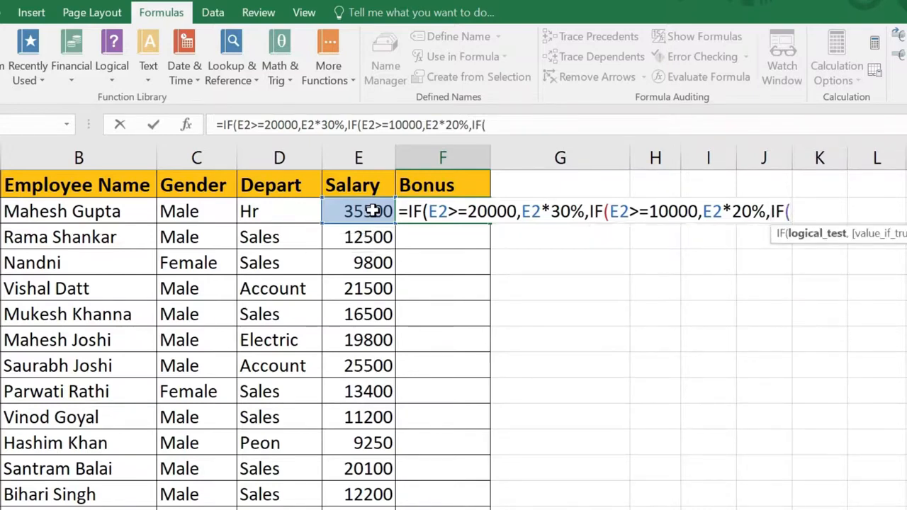
click(373, 211)
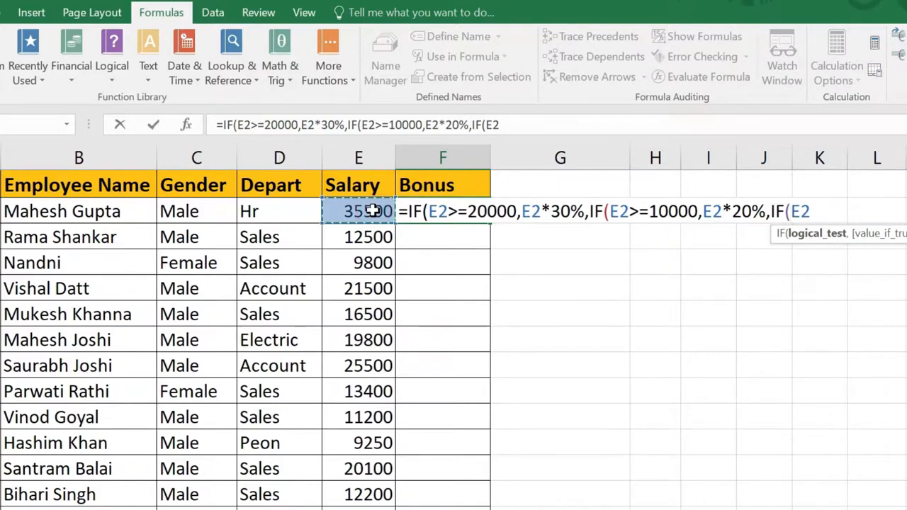
text(<10000)
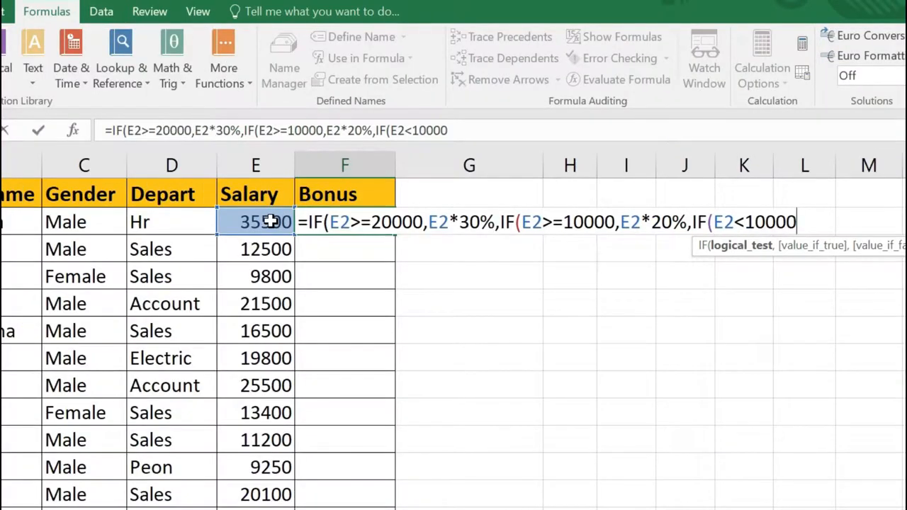
text(,)
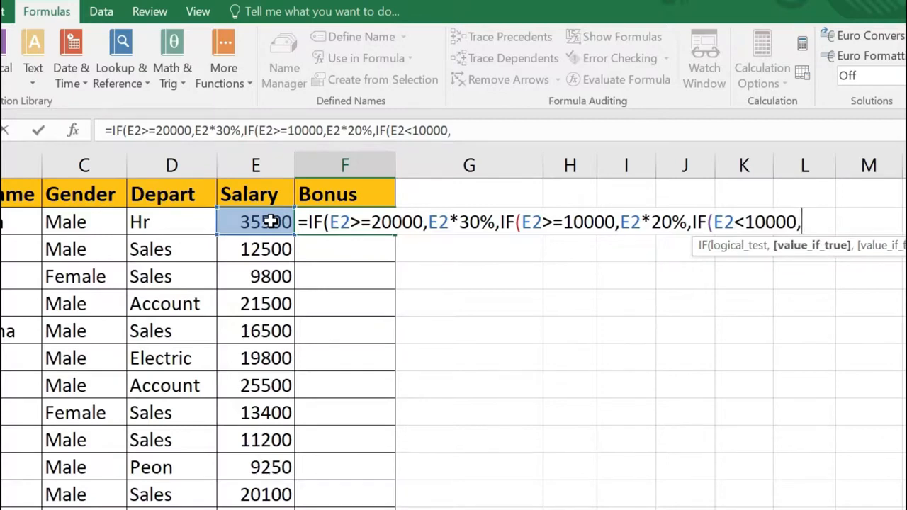
click(271, 222)
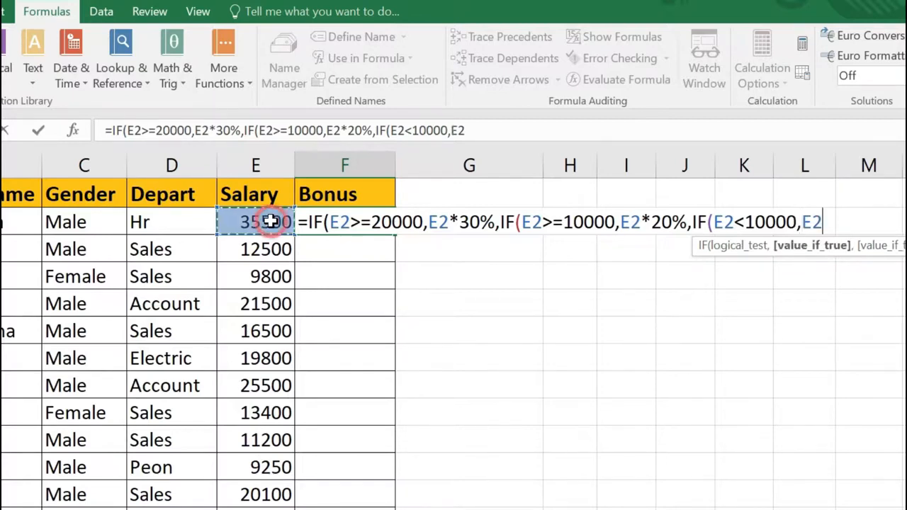
text(*)
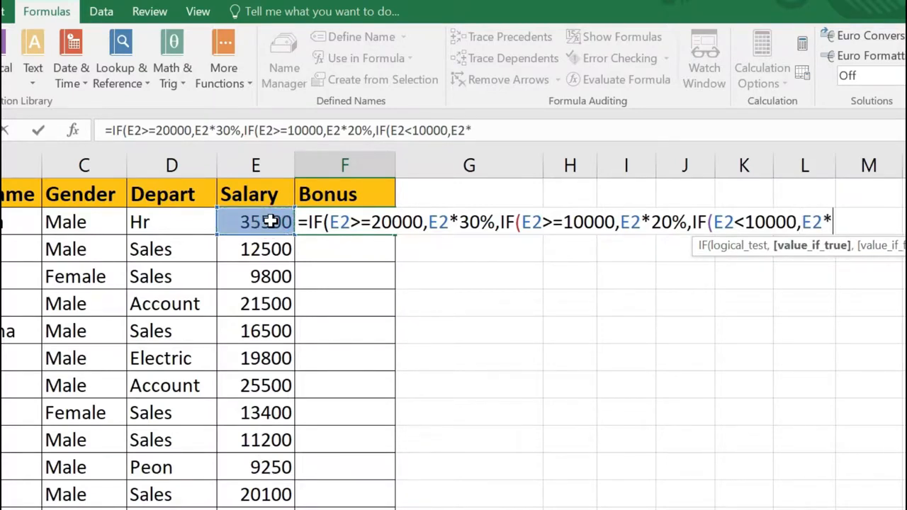
text(10%)
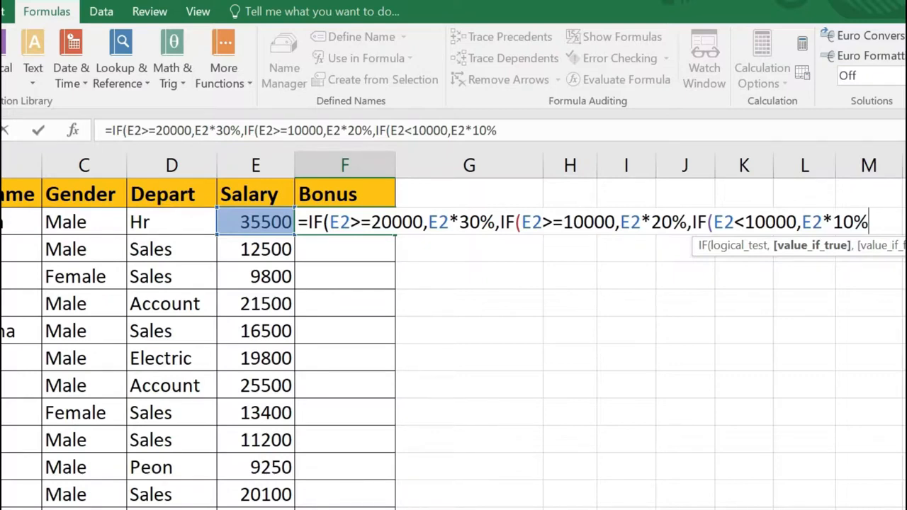
text())))
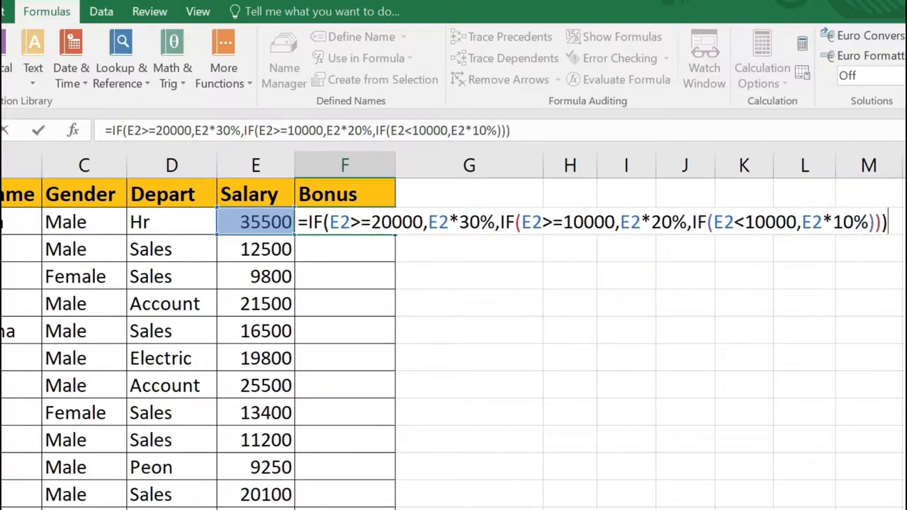
key(Return)
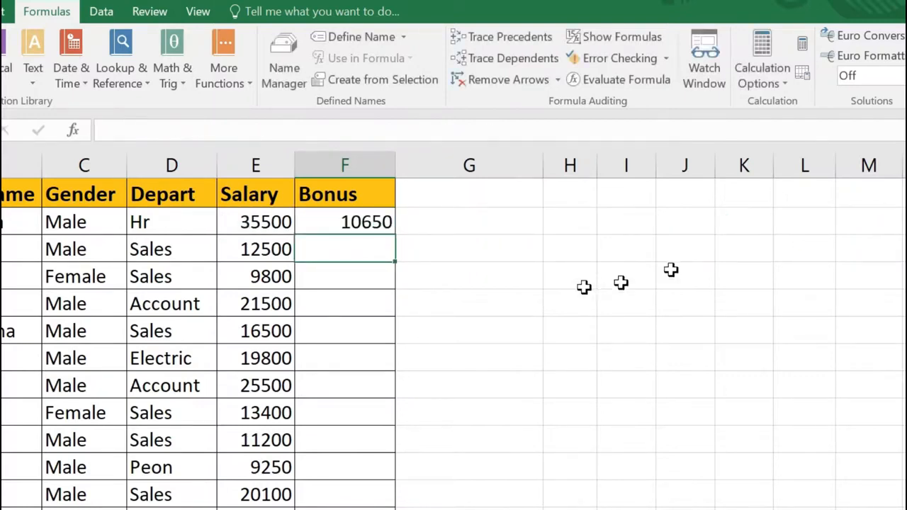
- Fill the Bonus formula from F2 down through F16 for all employees
click(352, 222)
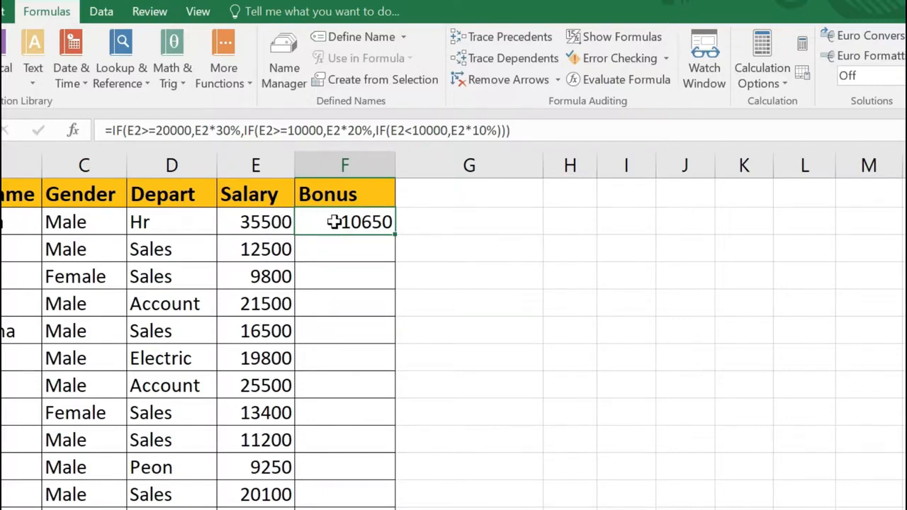
double_click(395, 235)
scroll(353, 450, down, 1)
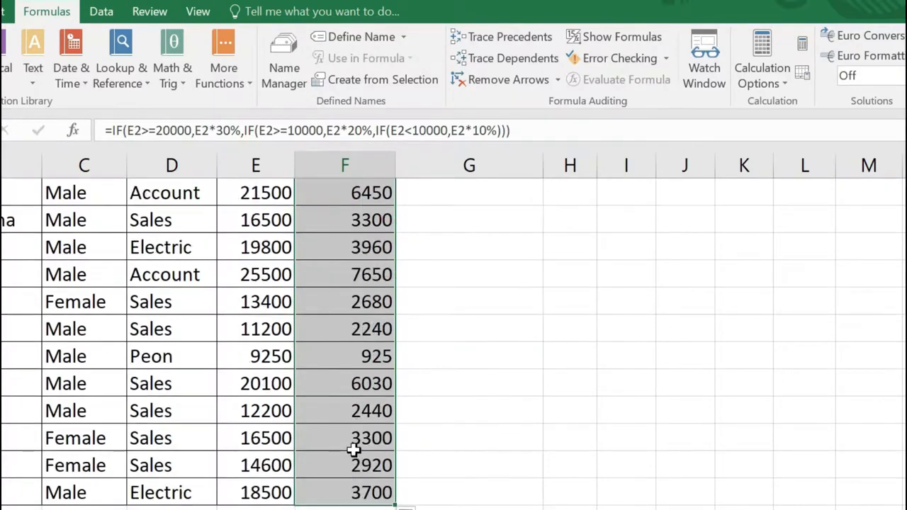
scroll(376, 487, up, 1)
- Check the bonuses in F3, F4 and F11 against their salaries, and review the nested IF formula in F2
click(363, 247)
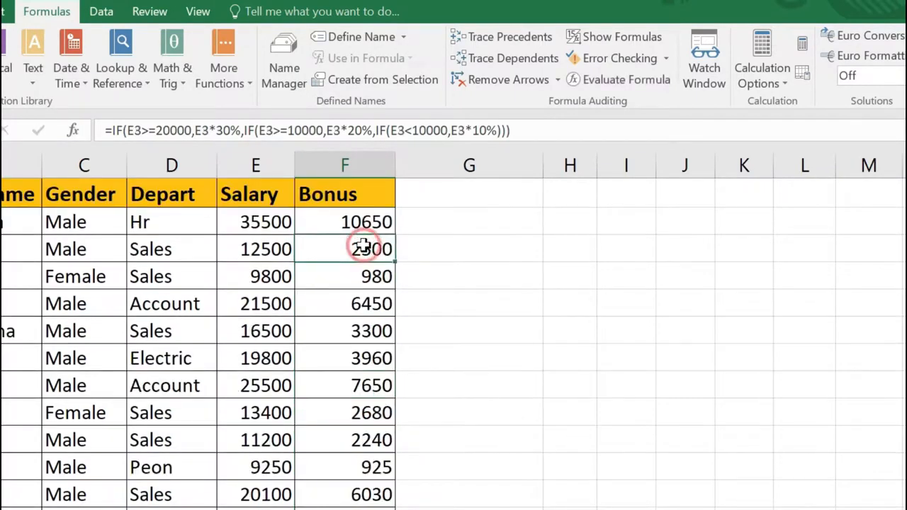
click(362, 274)
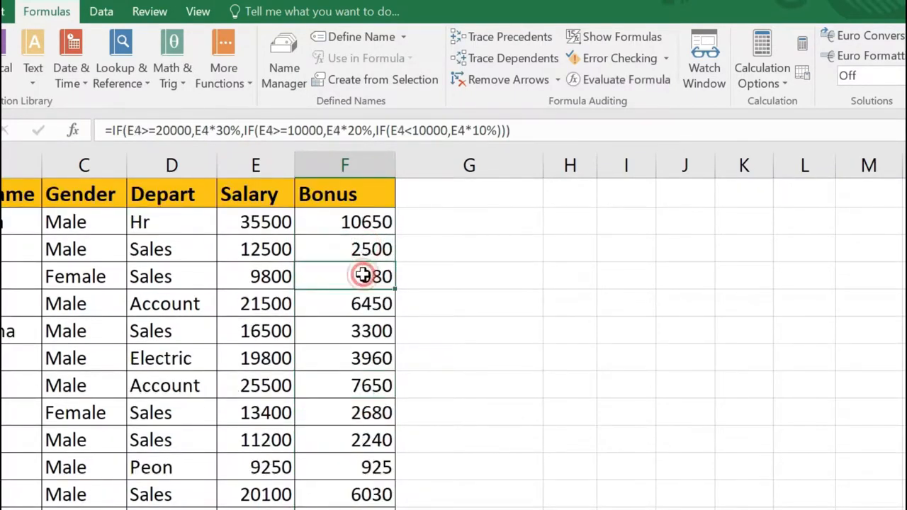
click(368, 463)
click(345, 222)
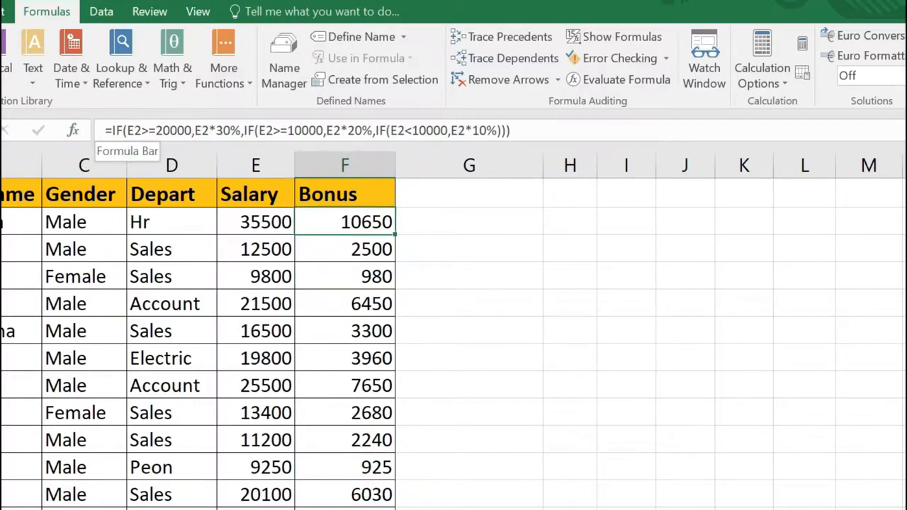
double_click(368, 222)
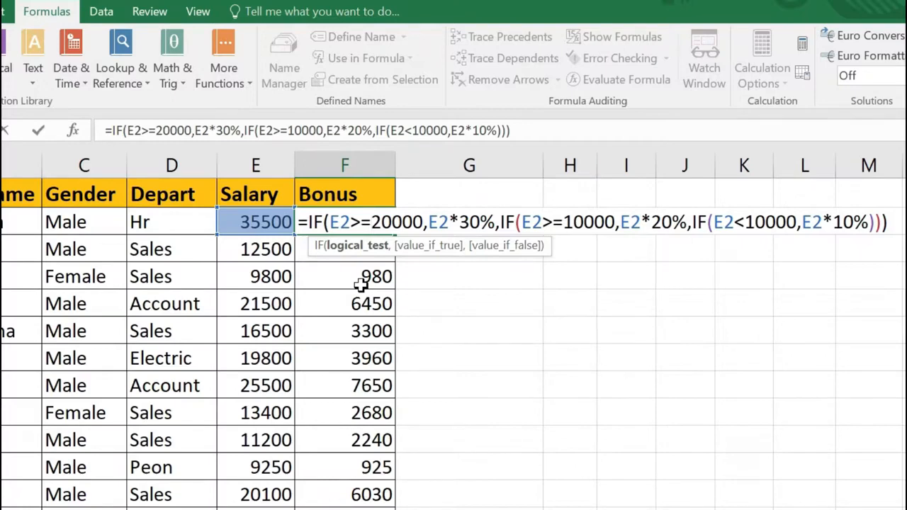
key(Return)
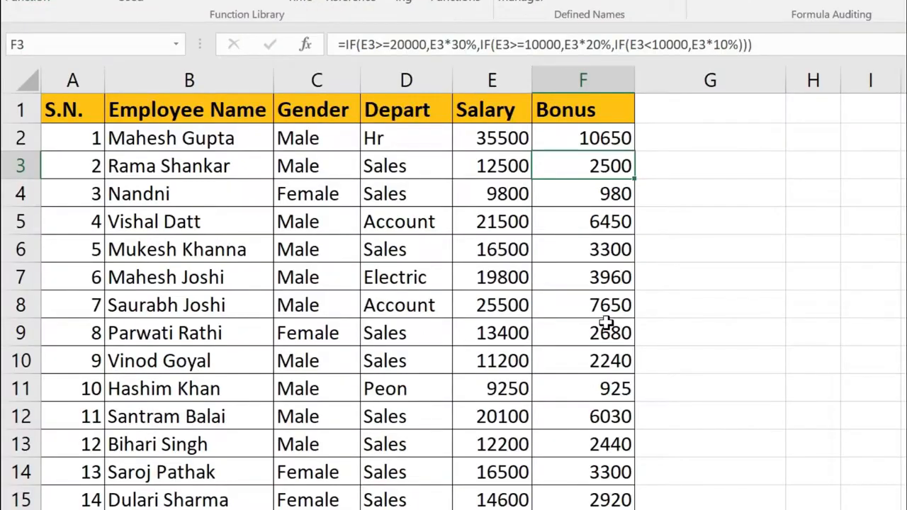
- Clear the Result cells D24 through D33 in the students table
scroll(603, 333, down, 7)
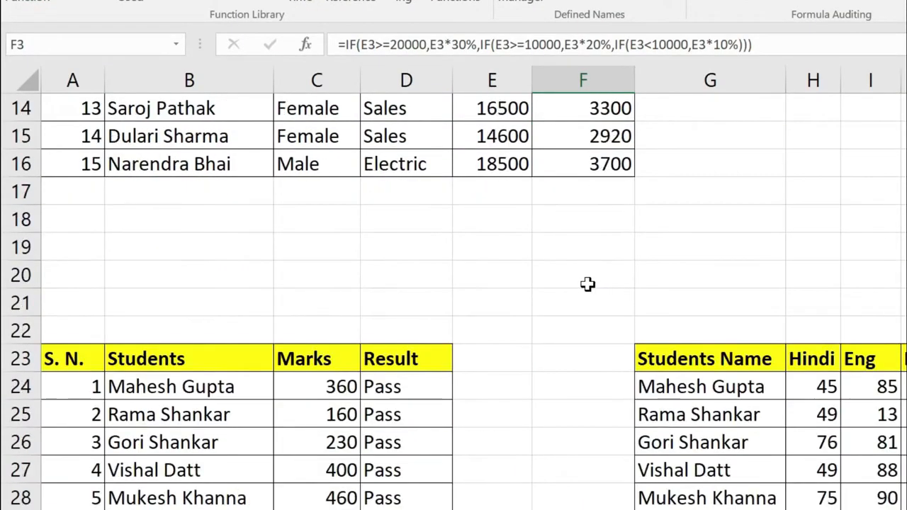
drag(415, 164, 419, 403)
key(Delete)
click(397, 225)
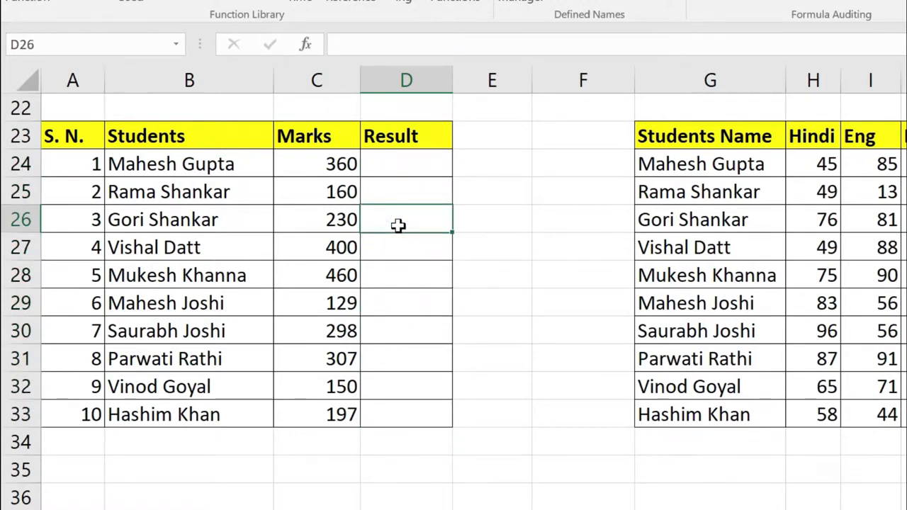
- Enter the equality test =C24=C24 in Result cell D24 of the students table
scroll(399, 225, up, 1)
click(395, 217)
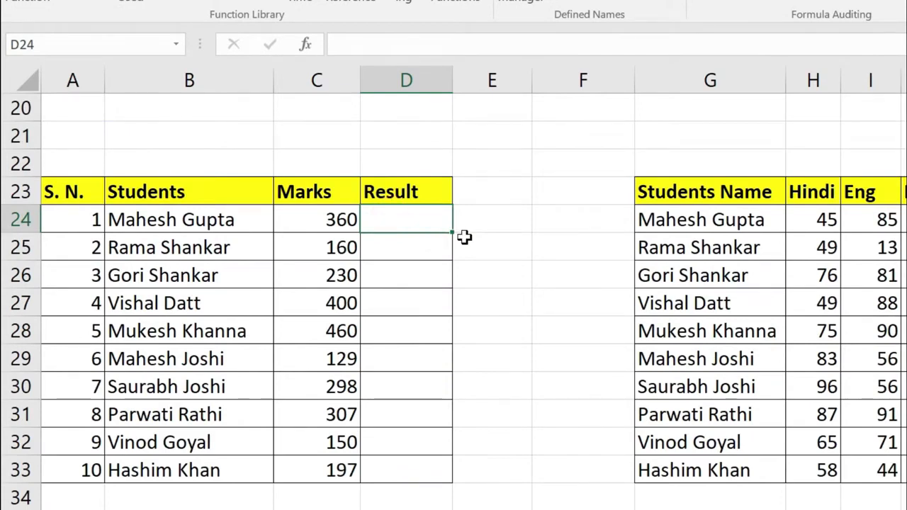
text(=)
click(326, 221)
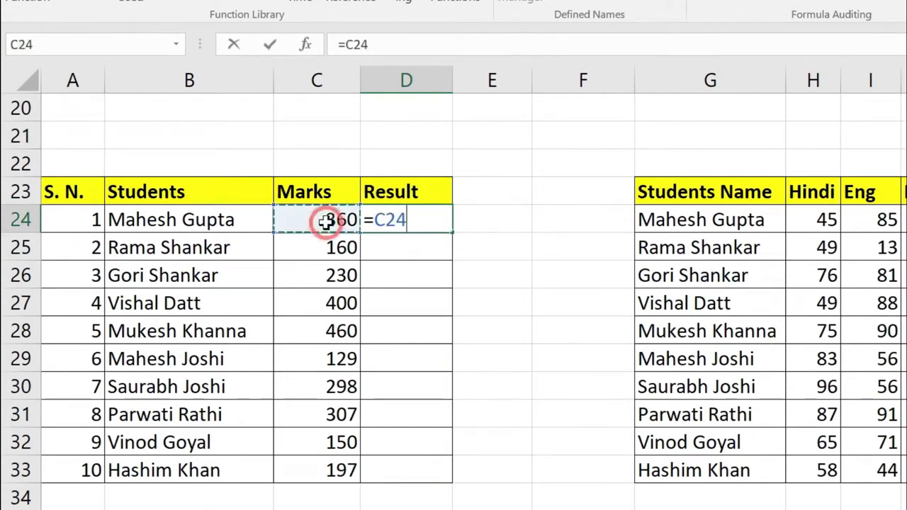
text(=)
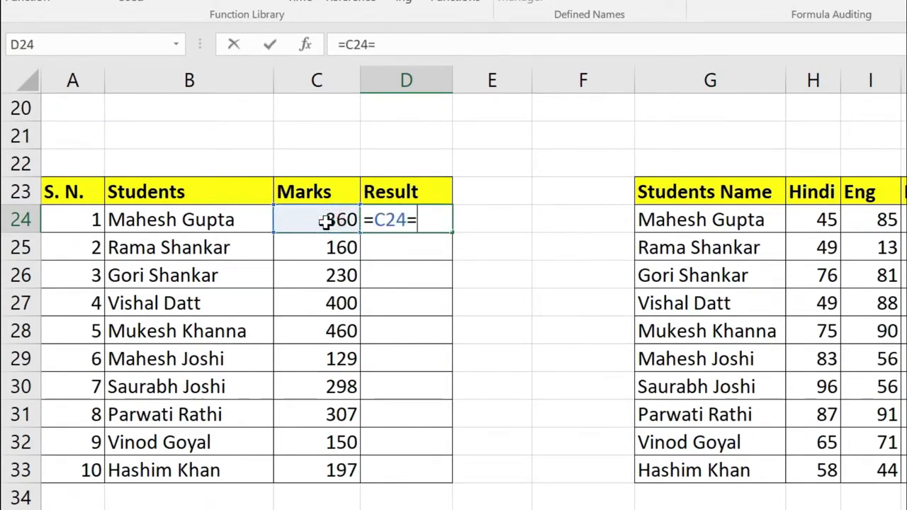
click(325, 222)
key(Return)
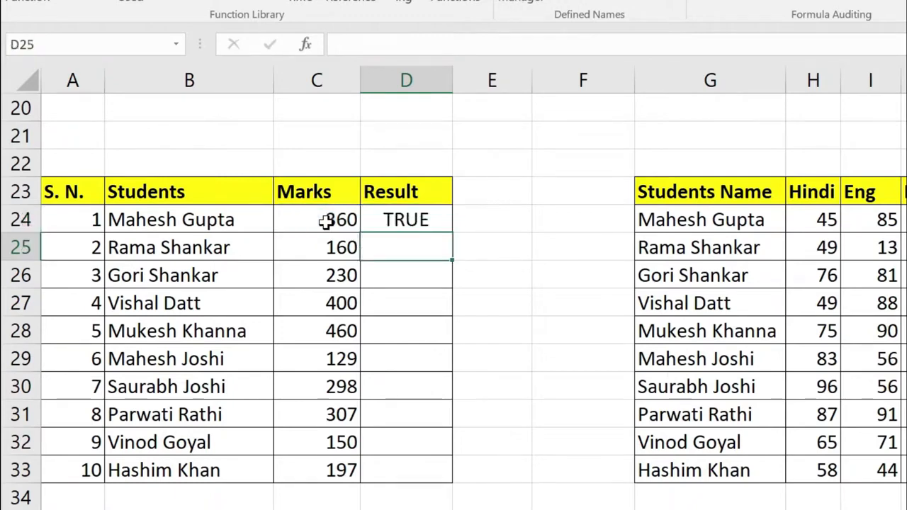
- Review the comparison formula in D24 and fill it down through D33
click(419, 219)
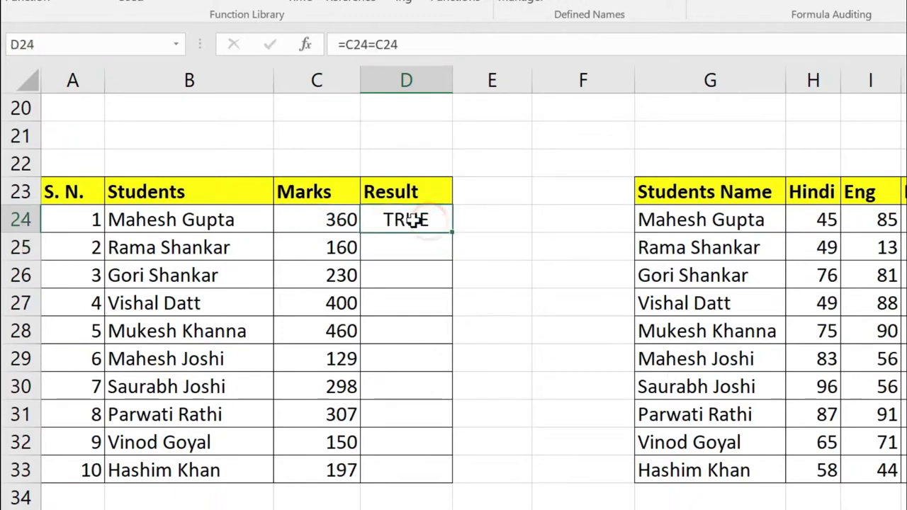
click(348, 221)
double_click(405, 218)
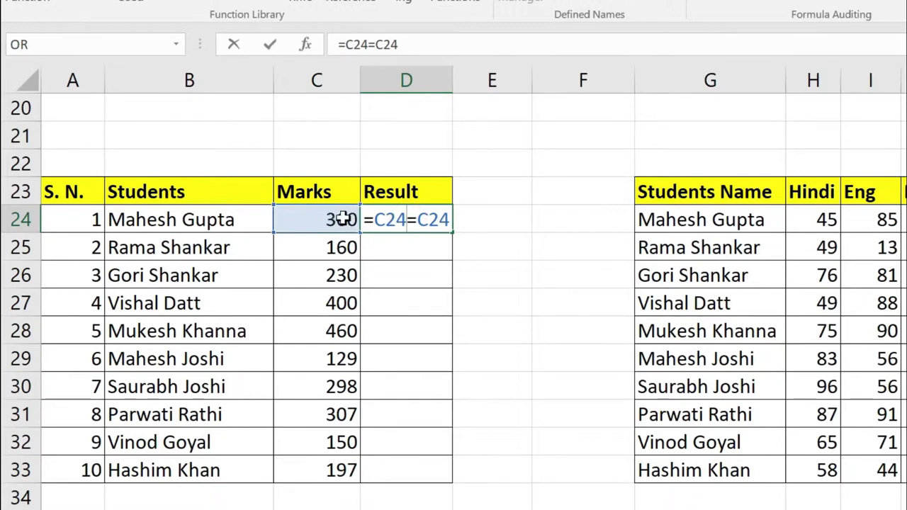
key(Return)
click(411, 221)
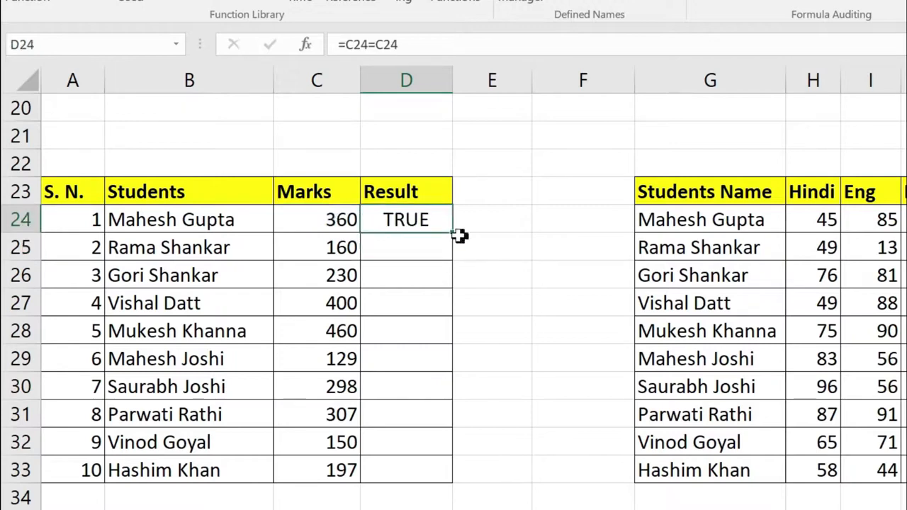
double_click(453, 233)
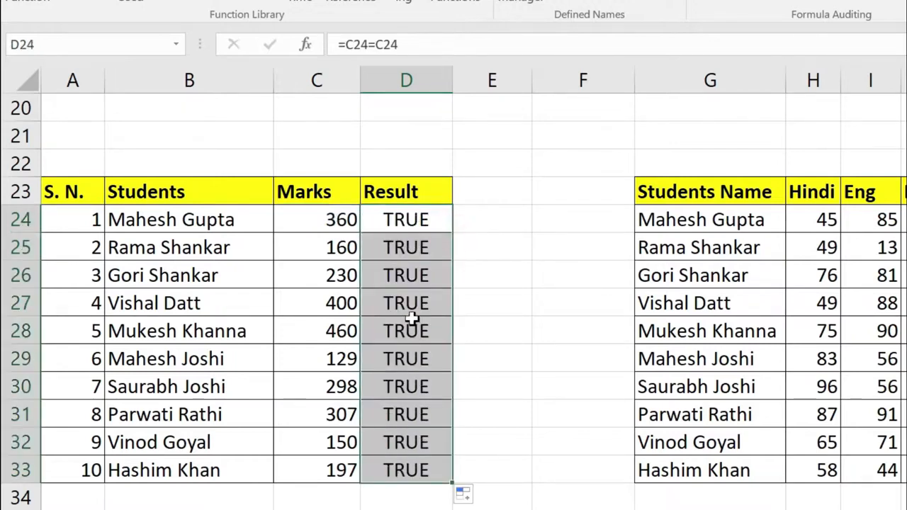
- Clear the filled Result cells and enter =C24=150 in D24 to test whether the marks equal 150
key(Delete)
click(408, 224)
text(=)
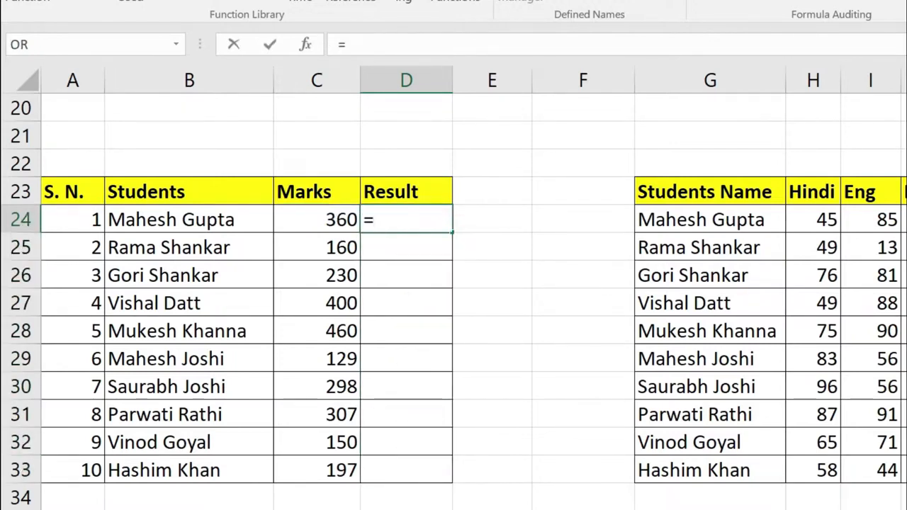
click(333, 222)
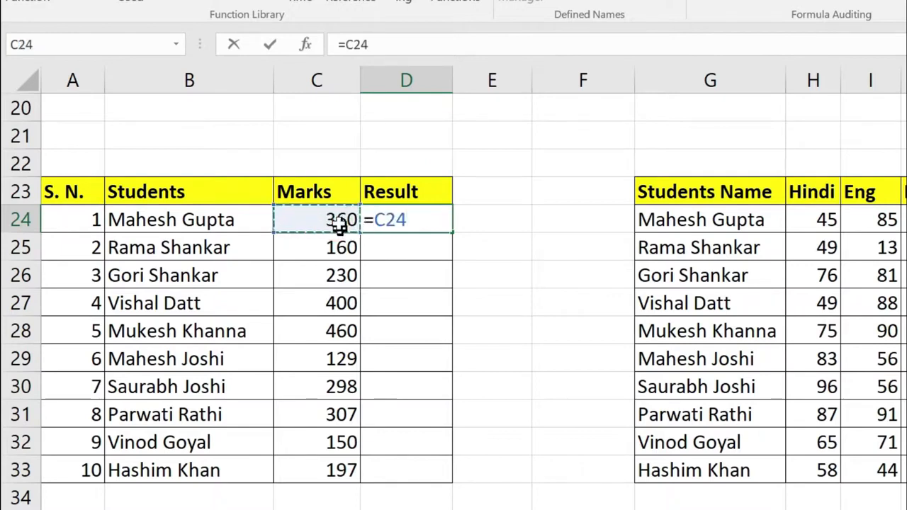
text(=)
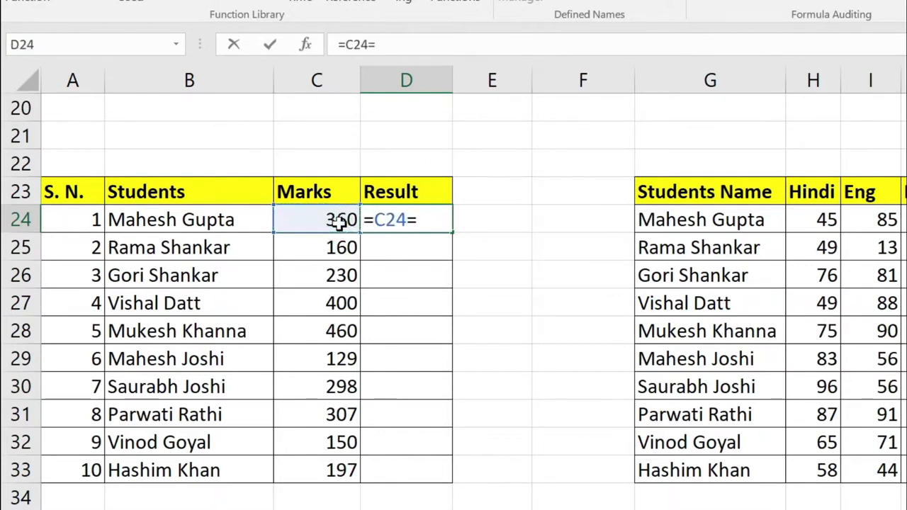
text(150)
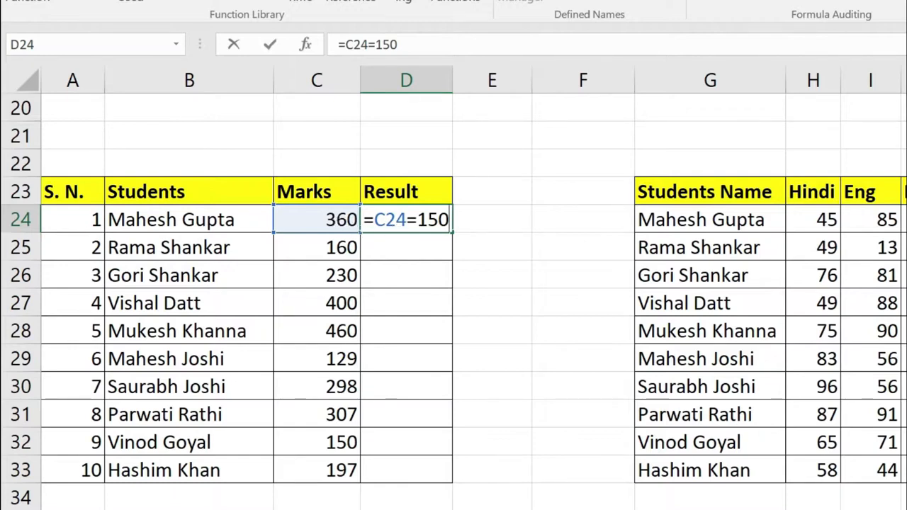
key(Return)
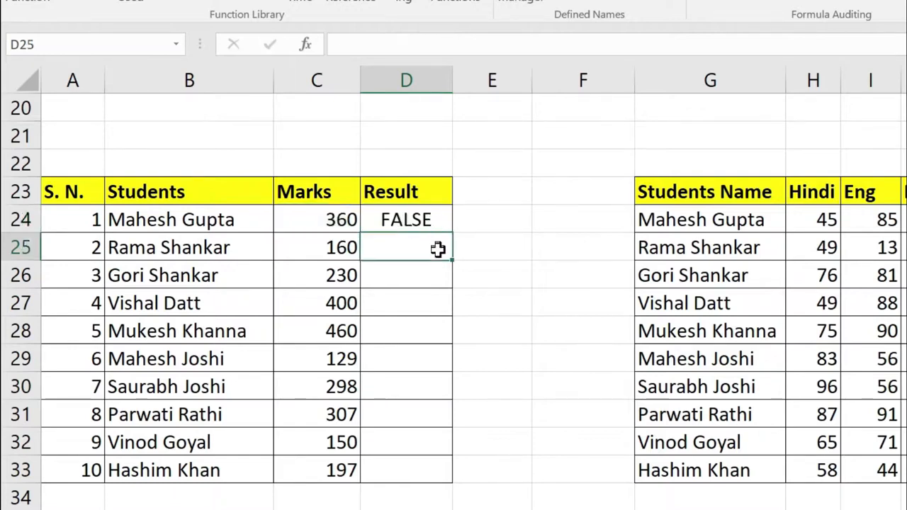
- Fill the equals-150 test from D24 down through D33, and check the formula in D32 against the marks in C32
click(432, 227)
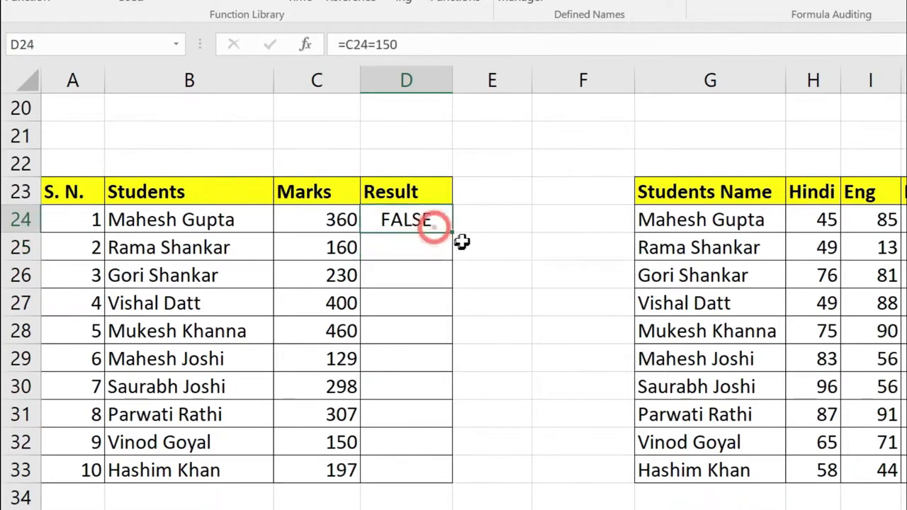
double_click(451, 233)
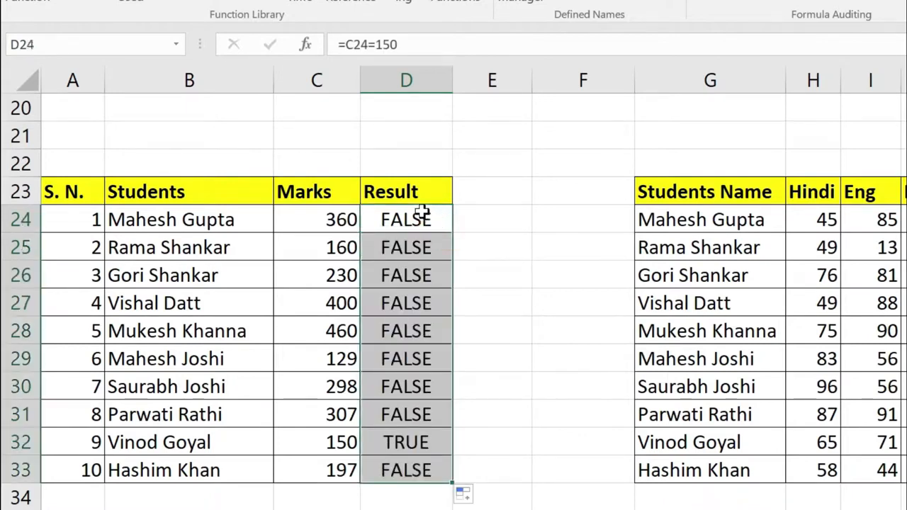
click(319, 443)
click(424, 441)
click(342, 442)
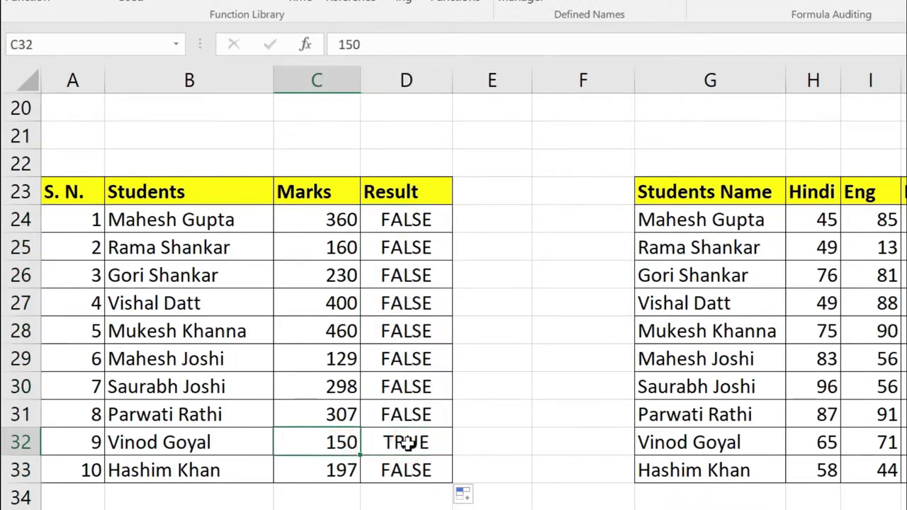
double_click(409, 442)
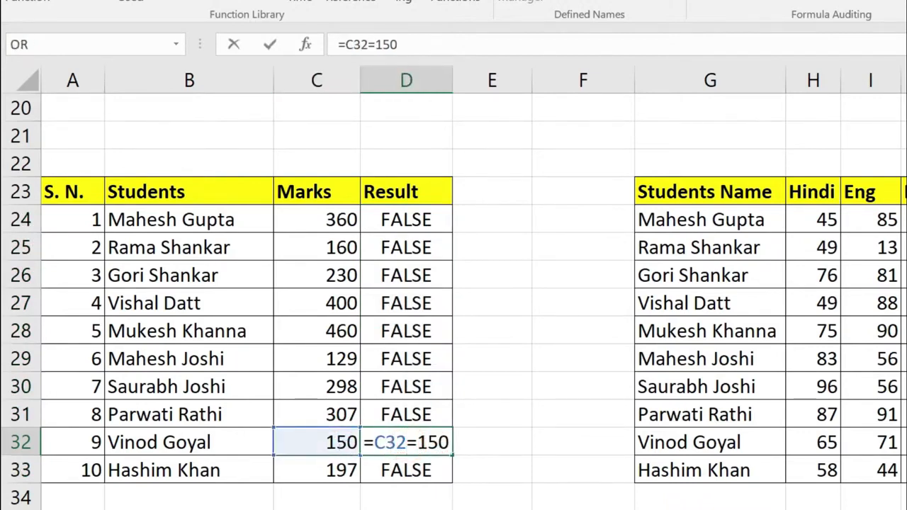
key(Return)
click(411, 383)
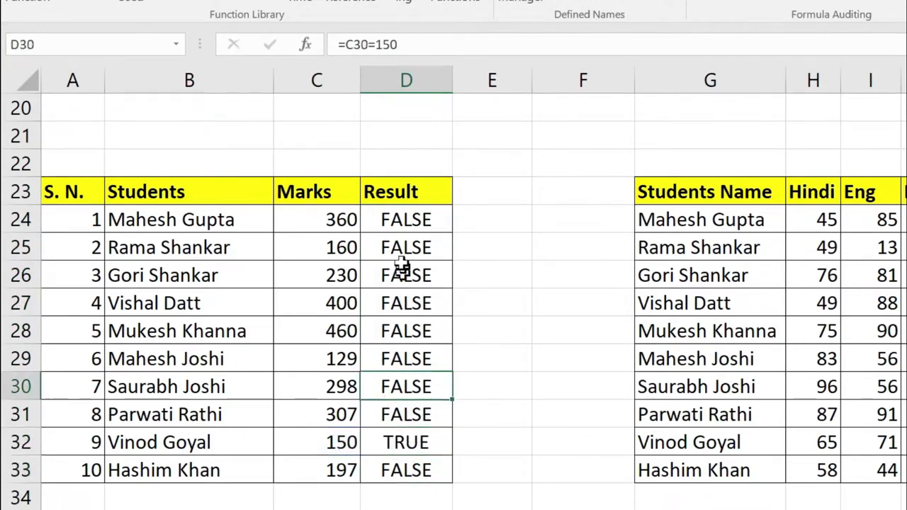
- Clear Result cells D24 through D33 and enter the not-equal test =C24<>150 in D24
drag(399, 218, 412, 474)
key(Delete)
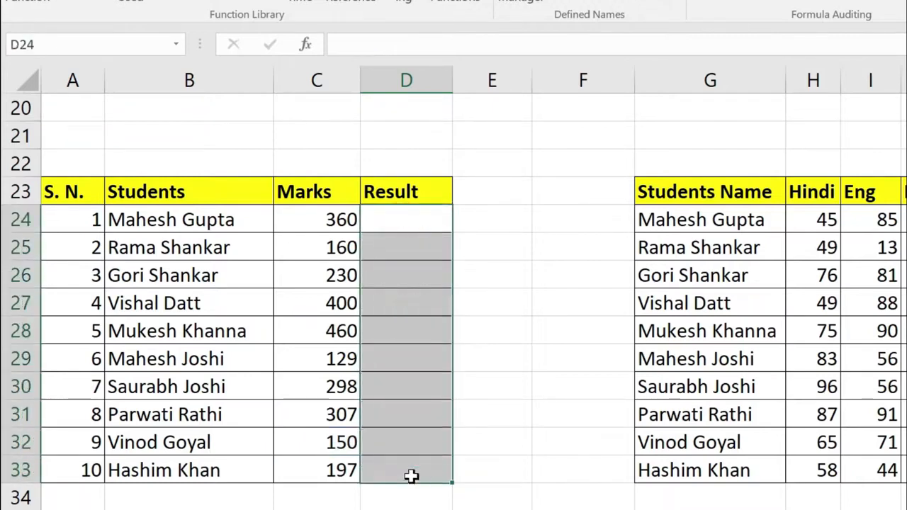
click(407, 215)
text(=)
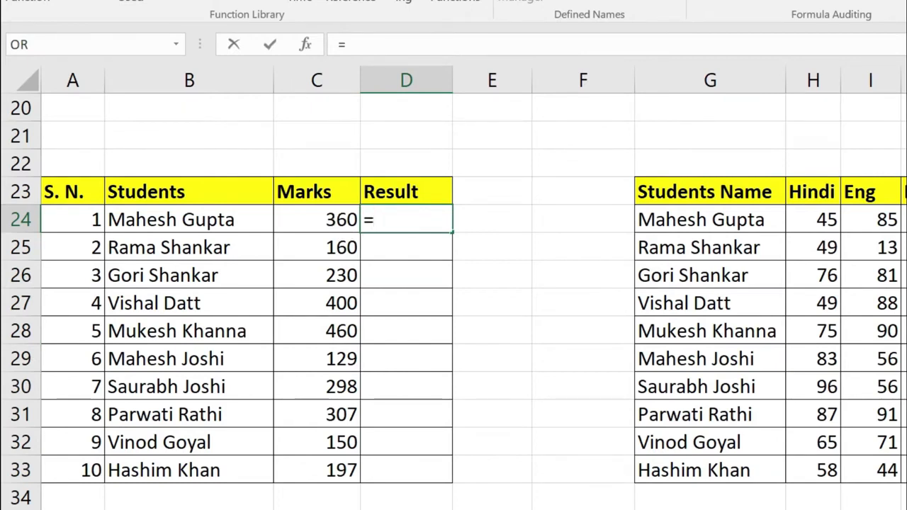
click(351, 219)
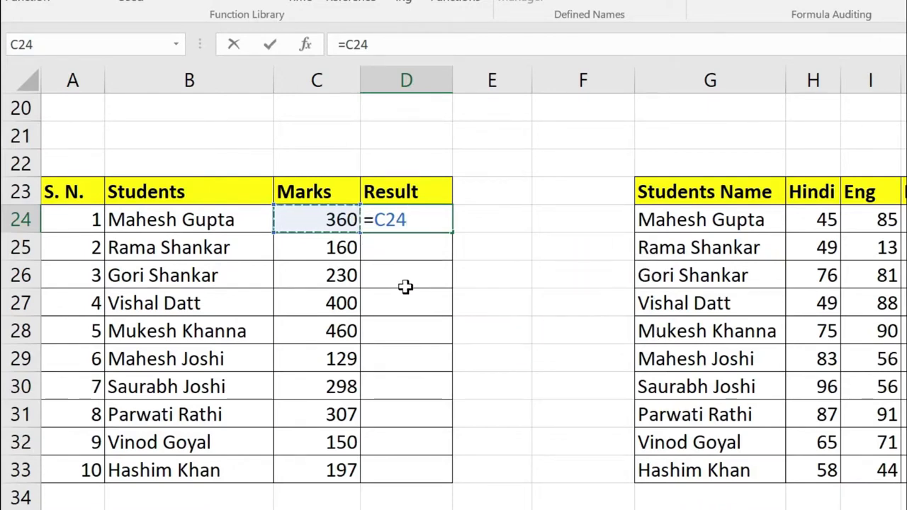
text(<>)
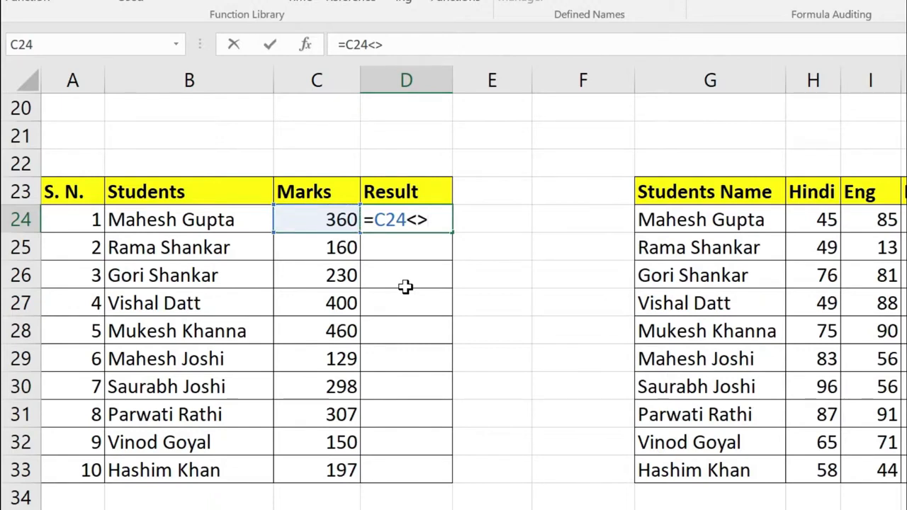
text(150)
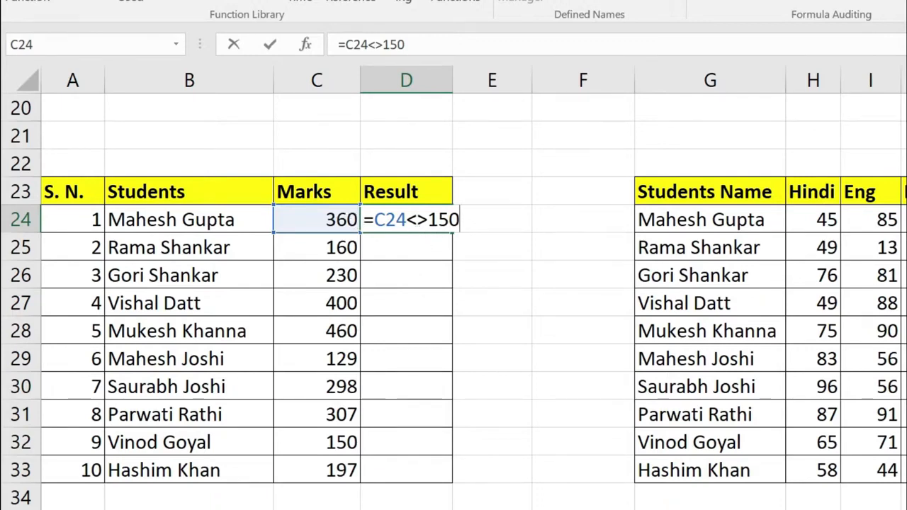
key(Return)
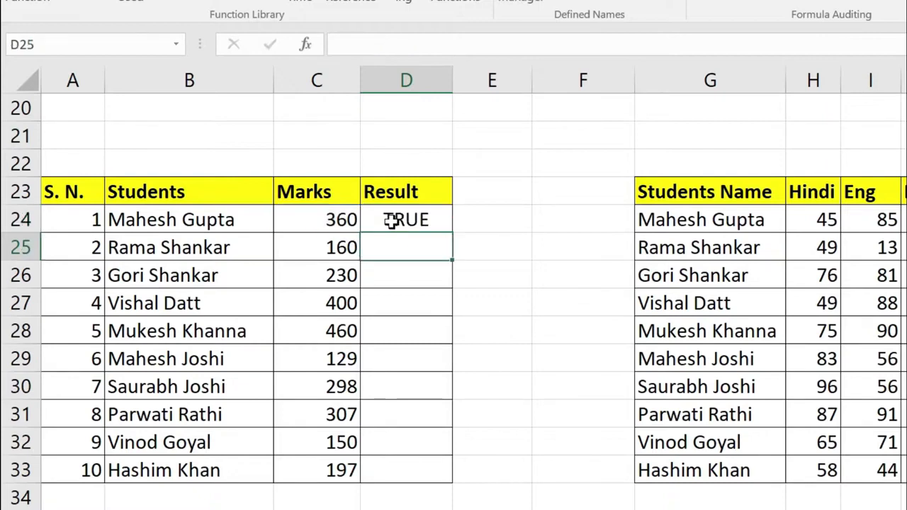
- Fill the not-equal test from D24 down through D33 and inspect the formula in D32
click(394, 223)
double_click(455, 231)
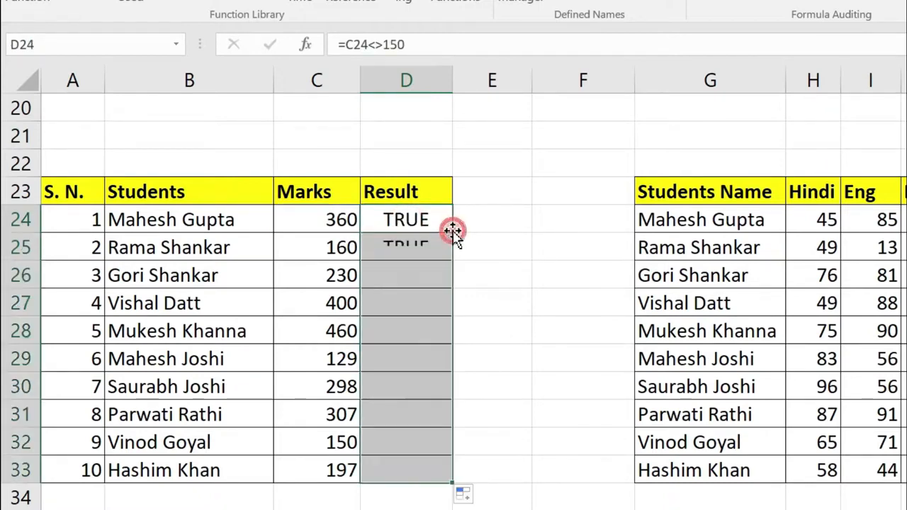
click(397, 321)
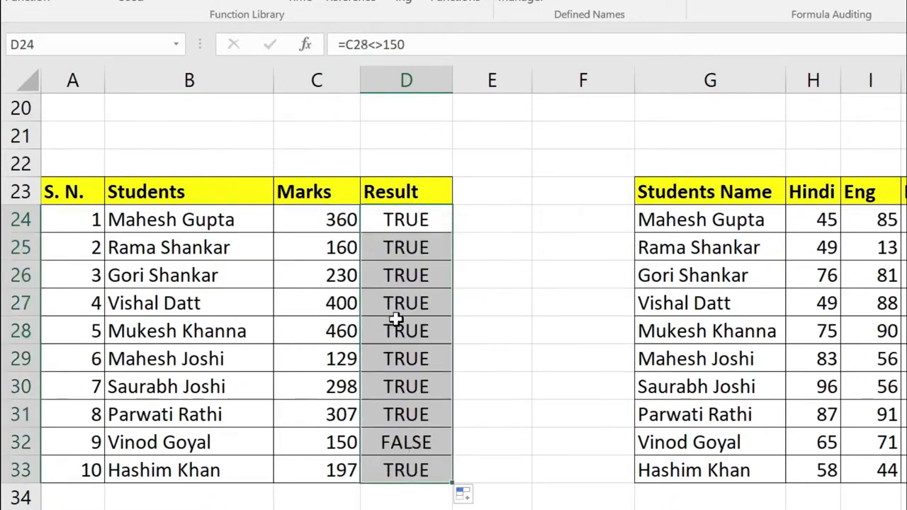
click(405, 444)
double_click(403, 444)
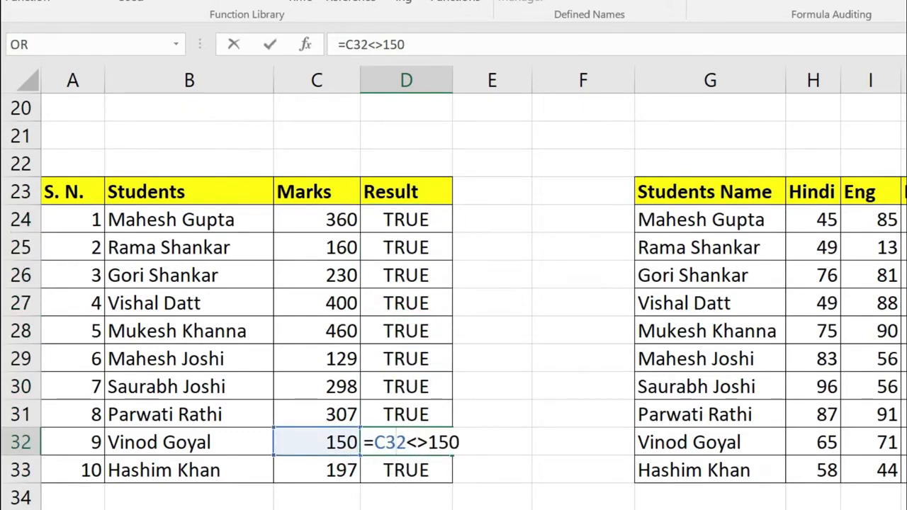
key(Return)
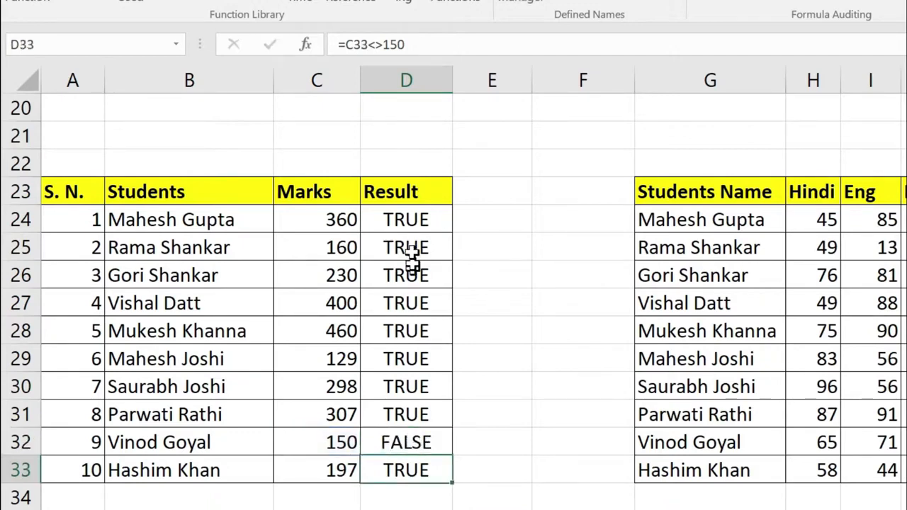
- Clear the not-equal test results from D24 through D33 in the students table
drag(413, 212, 420, 481)
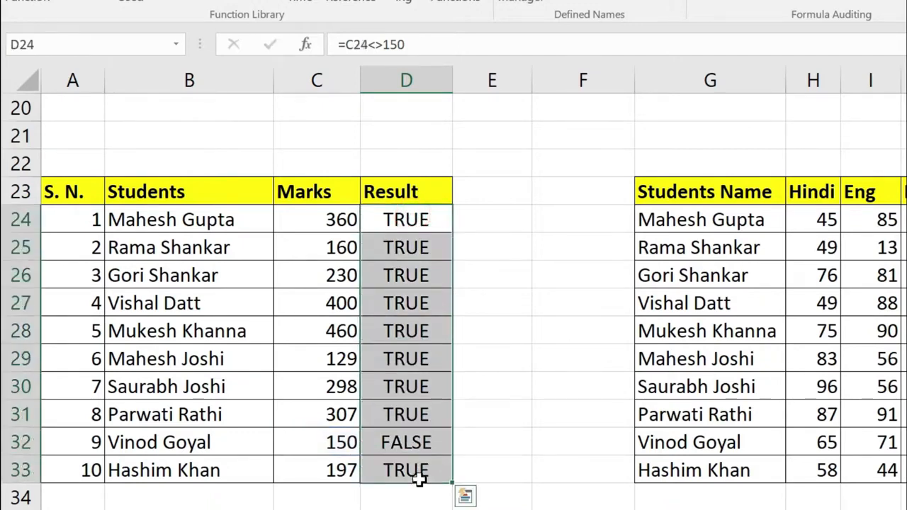
key(Delete)
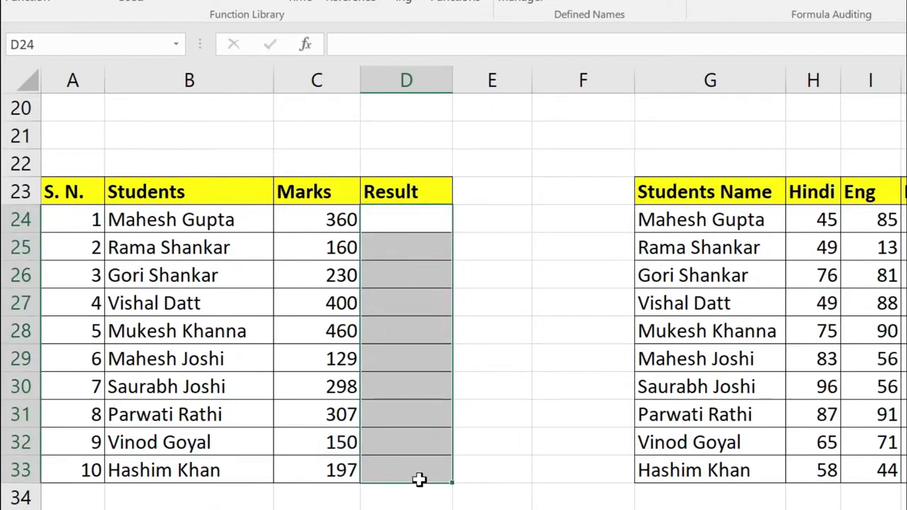
click(412, 420)
click(407, 219)
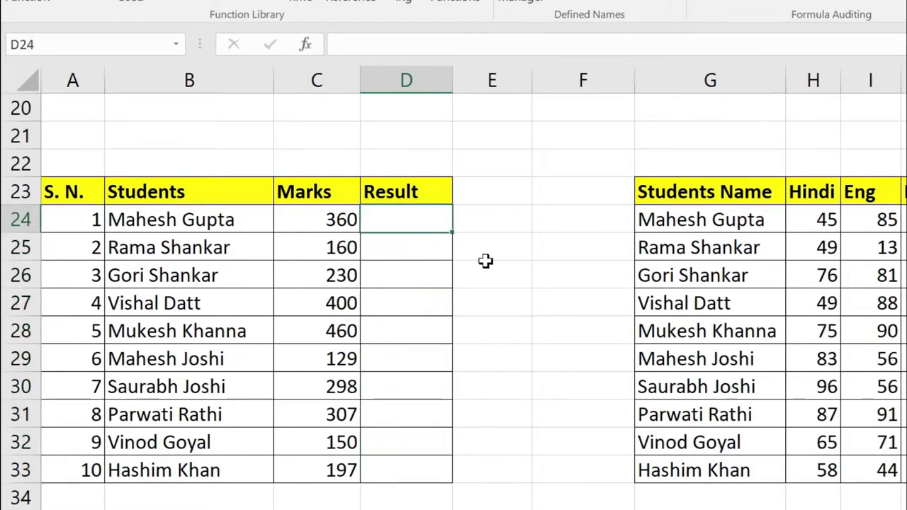
- Clear the Bonus cells F2 through F16 in the employee table
scroll(557, 249, up, 5)
scroll(577, 248, up, 2)
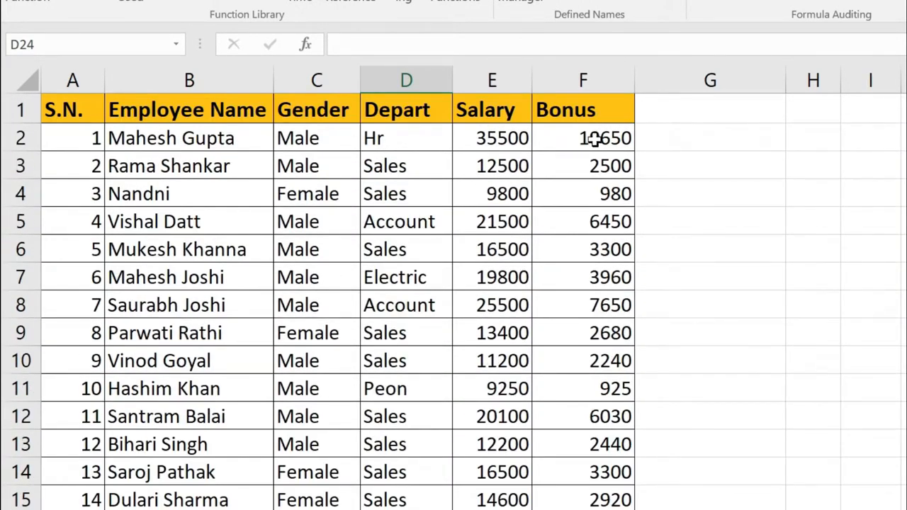
drag(588, 138, 598, 473)
key(Delete)
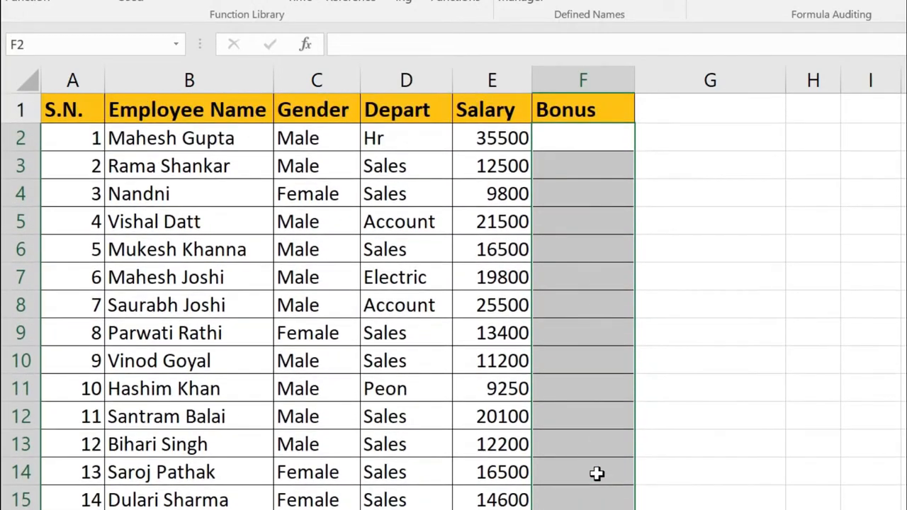
click(586, 136)
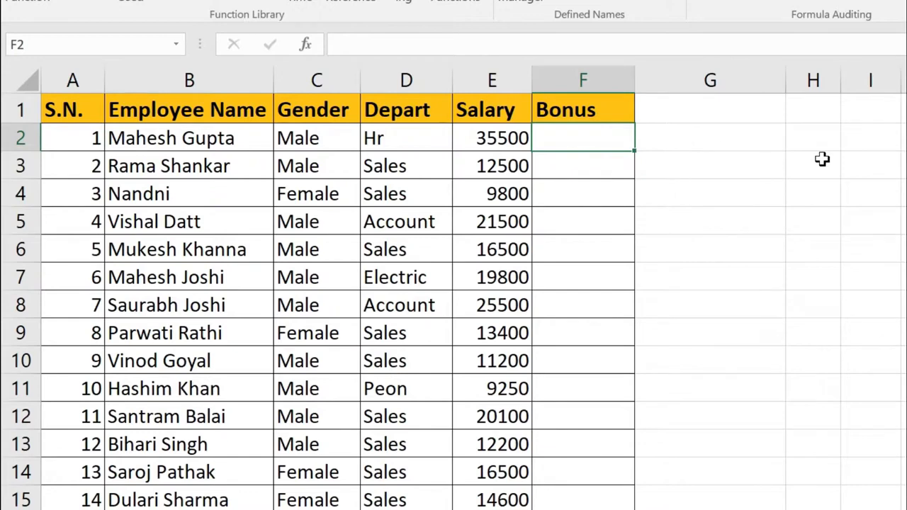
click(603, 170)
click(594, 137)
scroll(454, 304, down, 5)
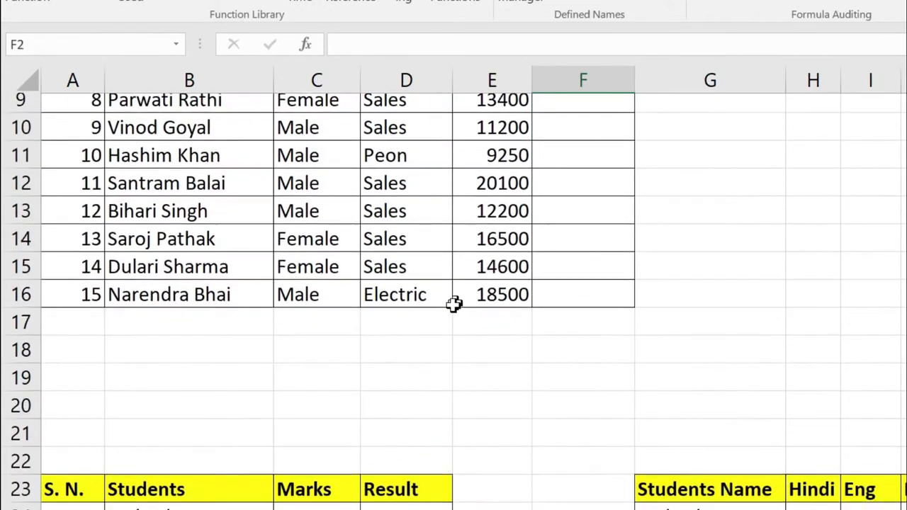
- Examine the Gender, Depart and Salary values of the first employee rows as conditions for the Bonus column
scroll(688, 196, up, 5)
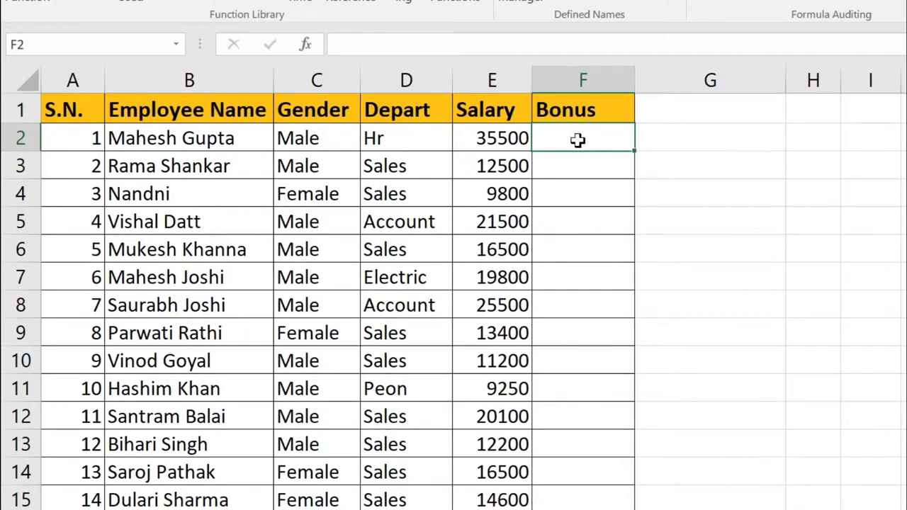
click(572, 167)
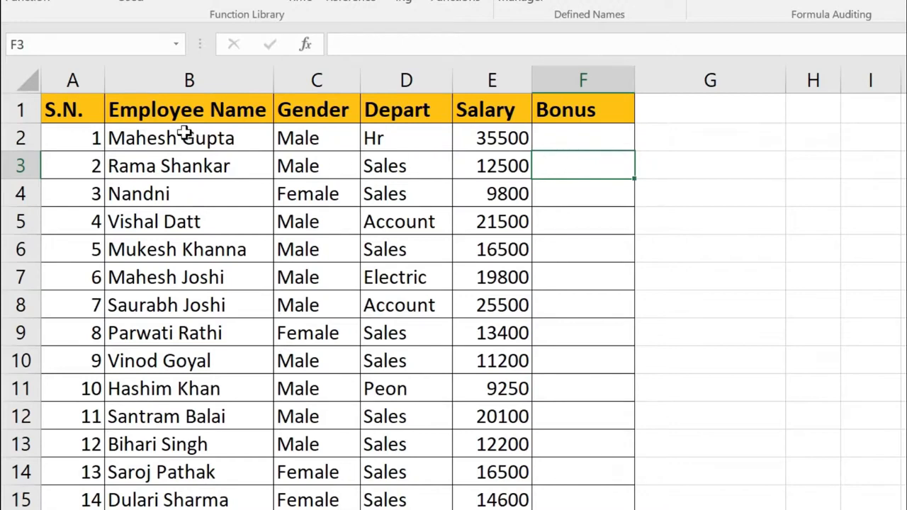
click(573, 140)
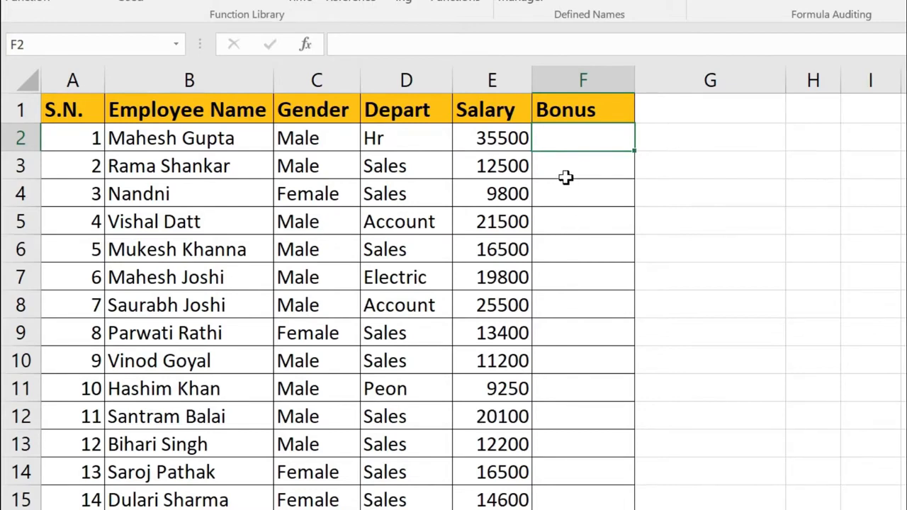
click(566, 165)
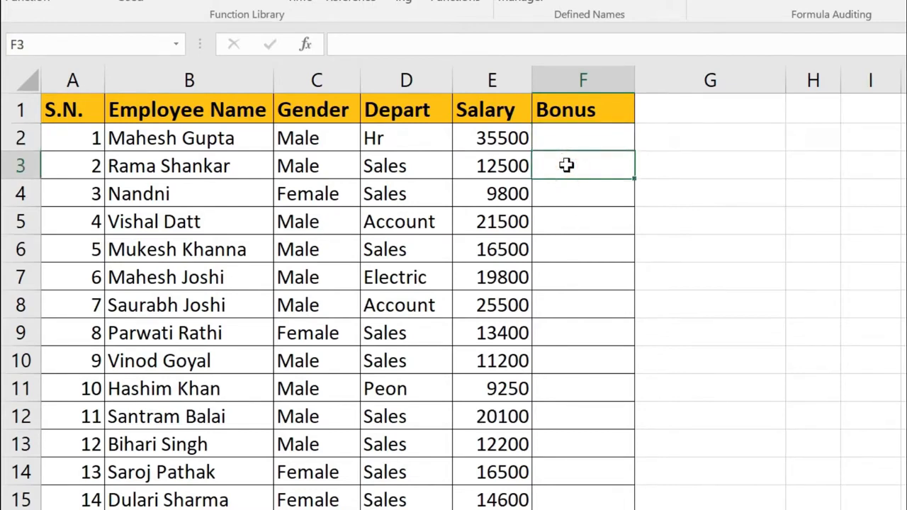
click(560, 140)
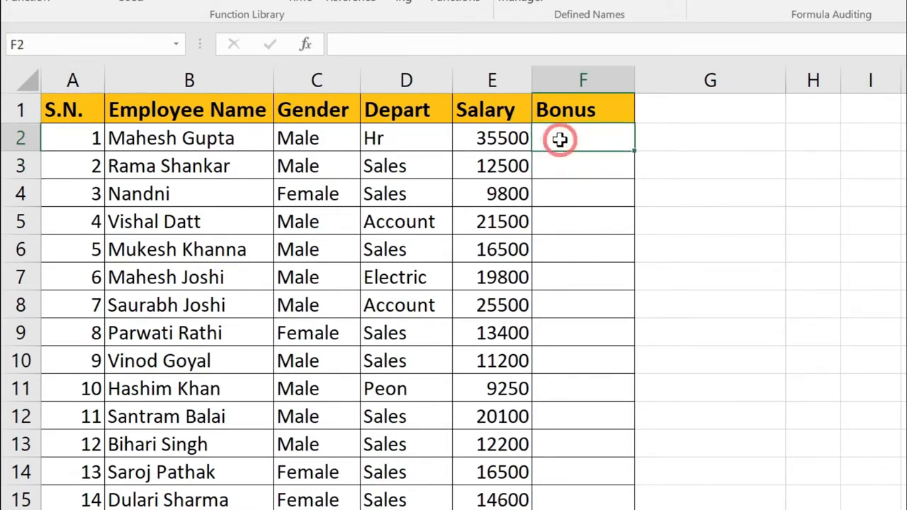
click(313, 133)
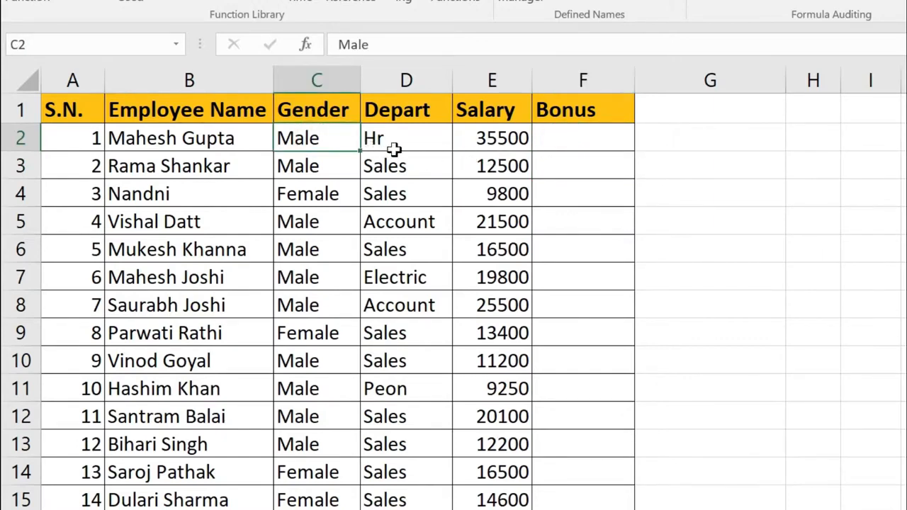
click(404, 168)
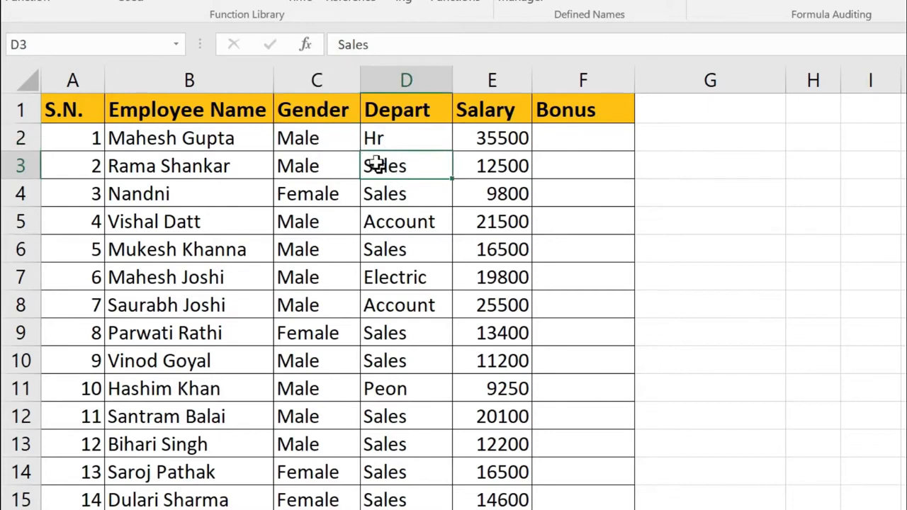
click(319, 138)
click(401, 167)
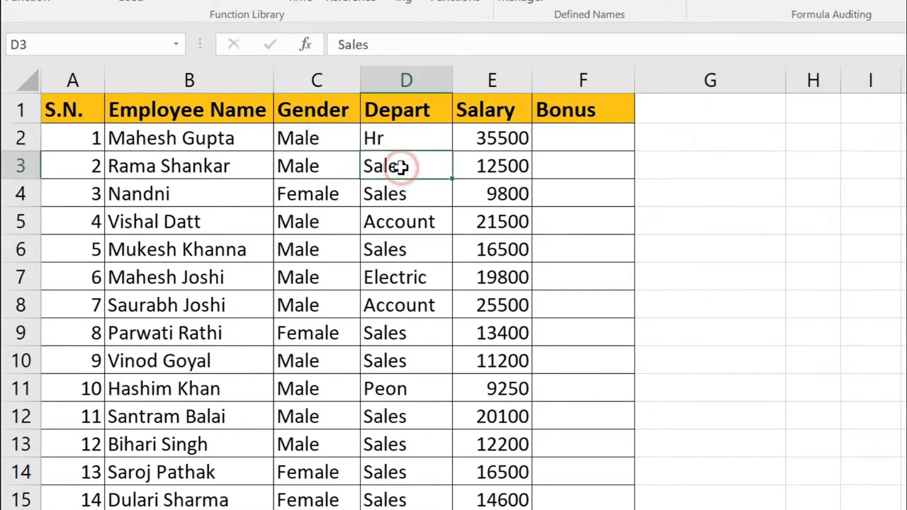
click(491, 168)
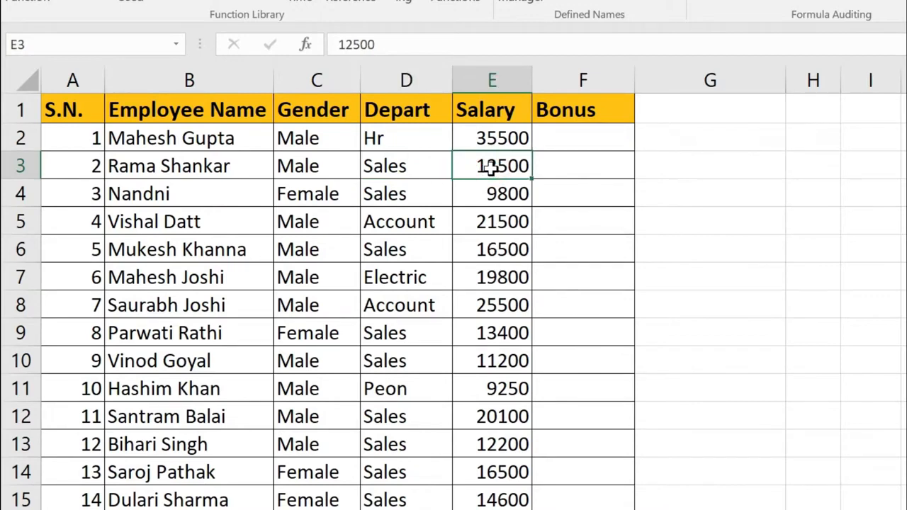
- Start an OR formula in Bonus cell F2 with the first condition C2="male"
click(550, 135)
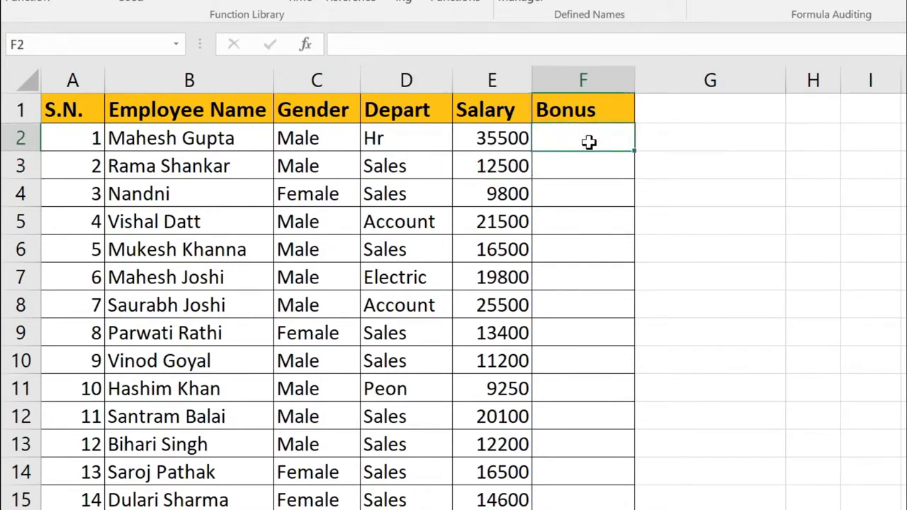
text(=or)
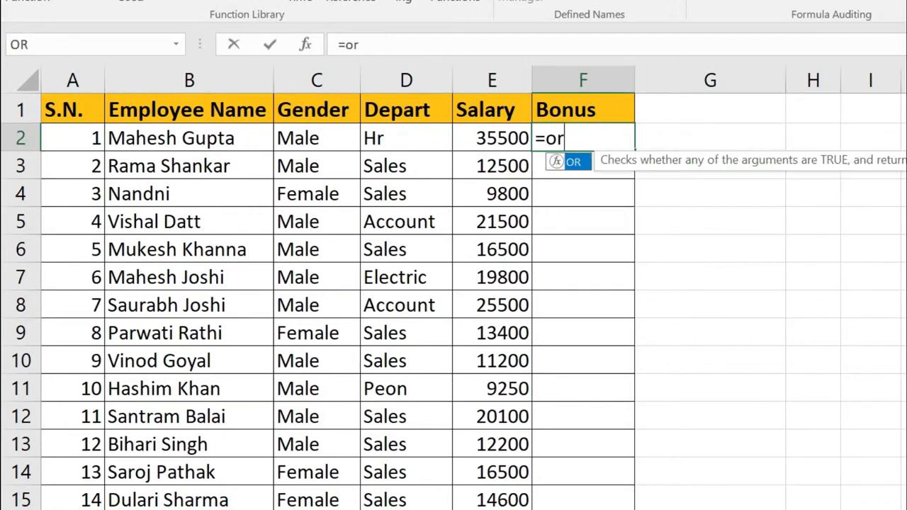
key(Tab)
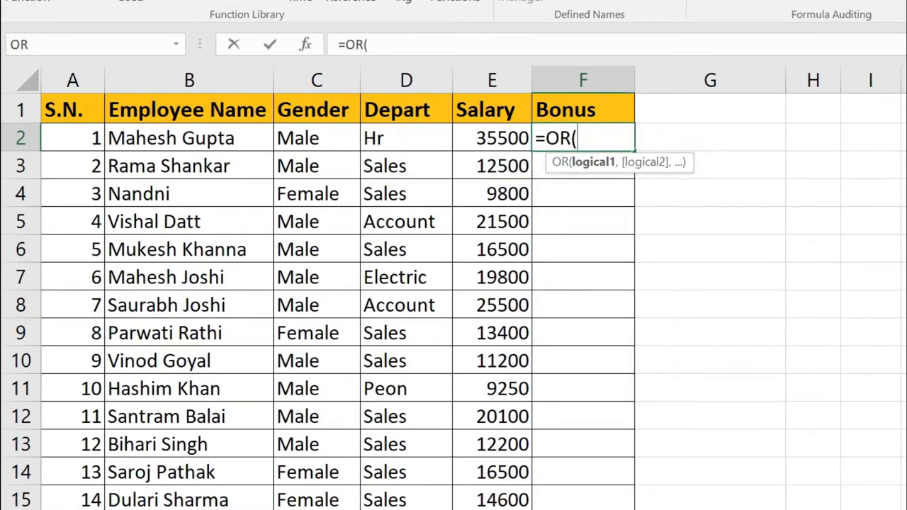
click(314, 138)
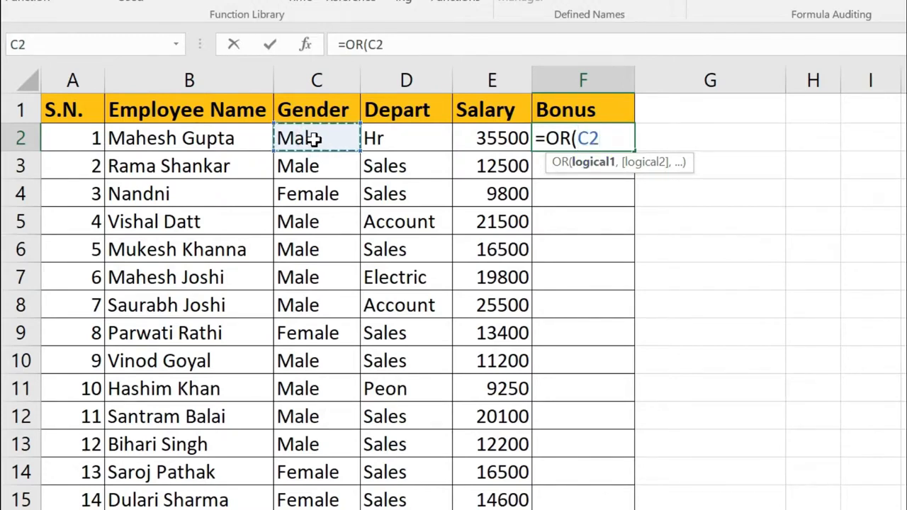
text(=)
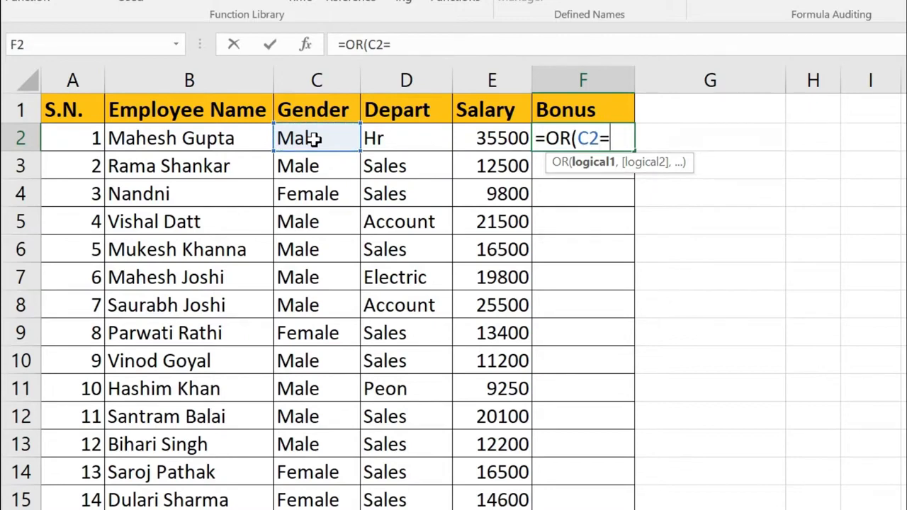
text("male")
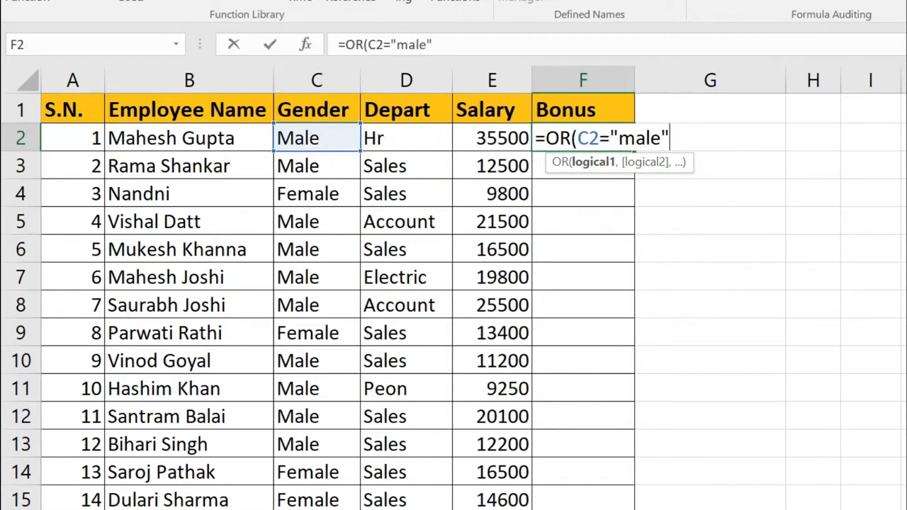
text(,)
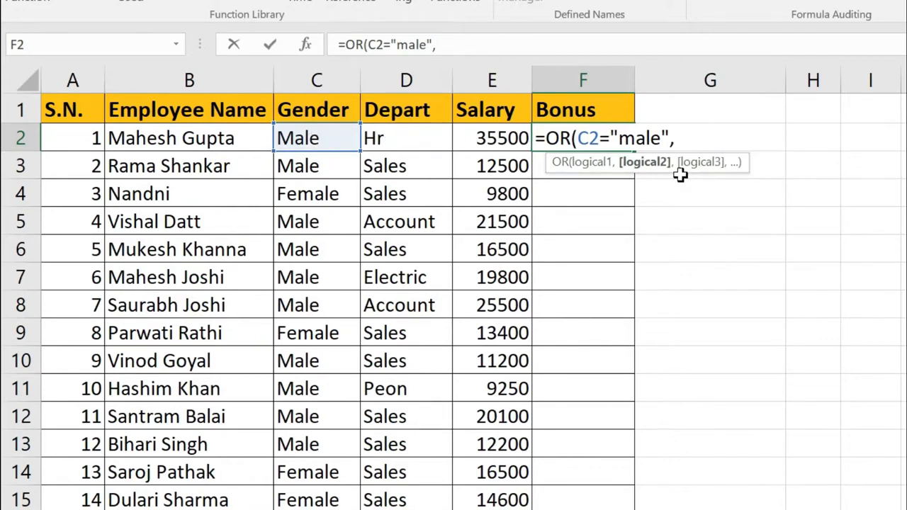
- Complete the OR formula in F2 with the conditions D2="Sales" and E2>=10000
click(390, 141)
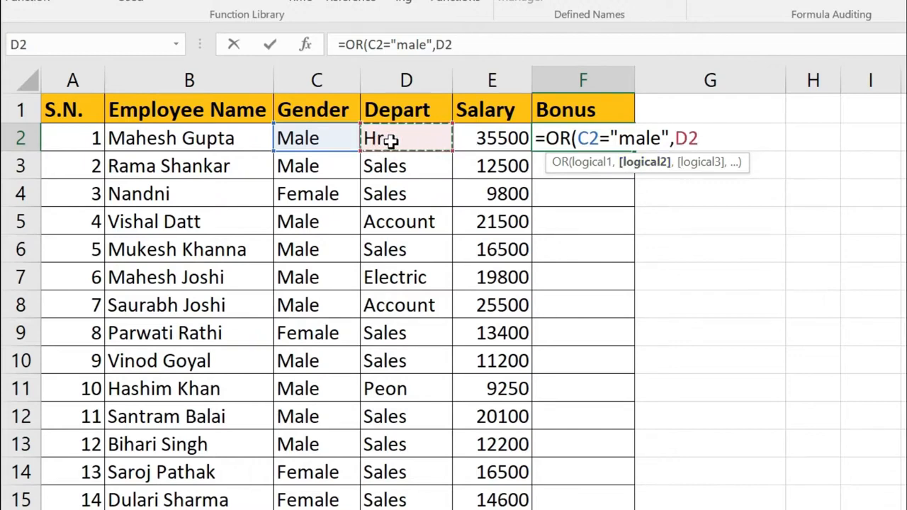
text(="Sales")
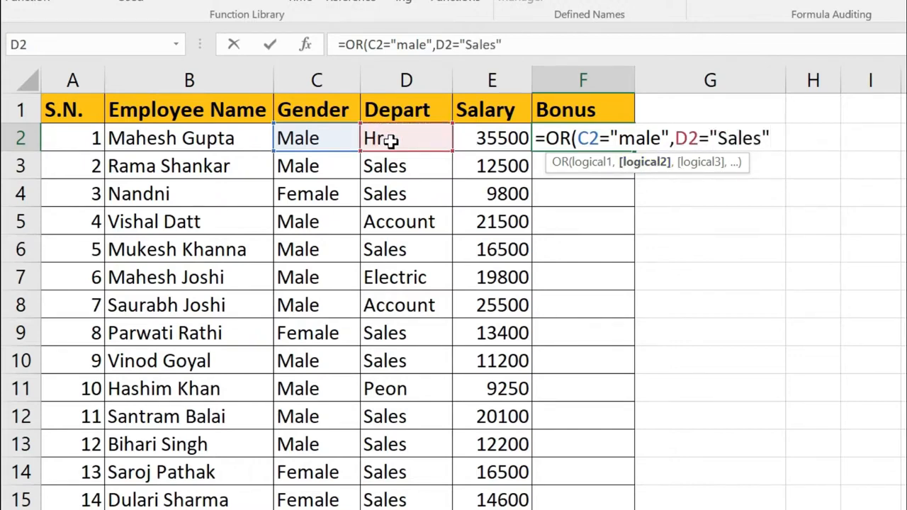
text(,)
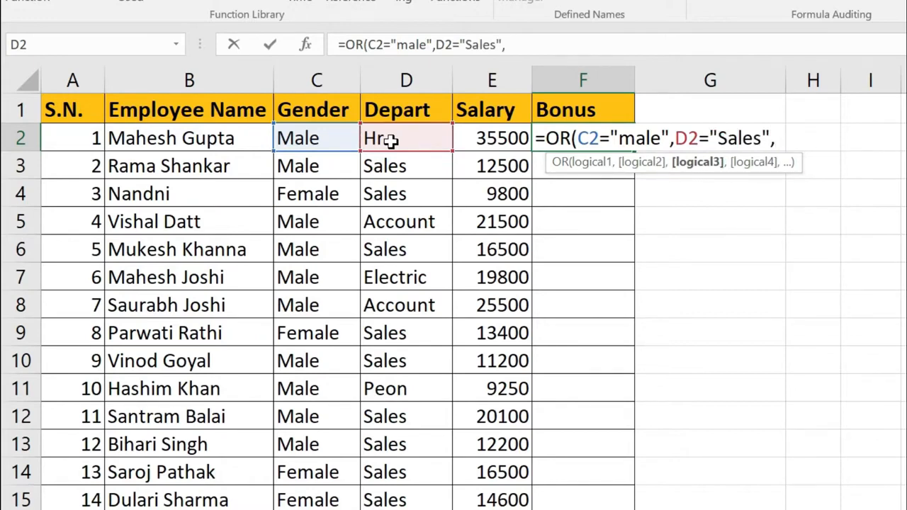
click(505, 141)
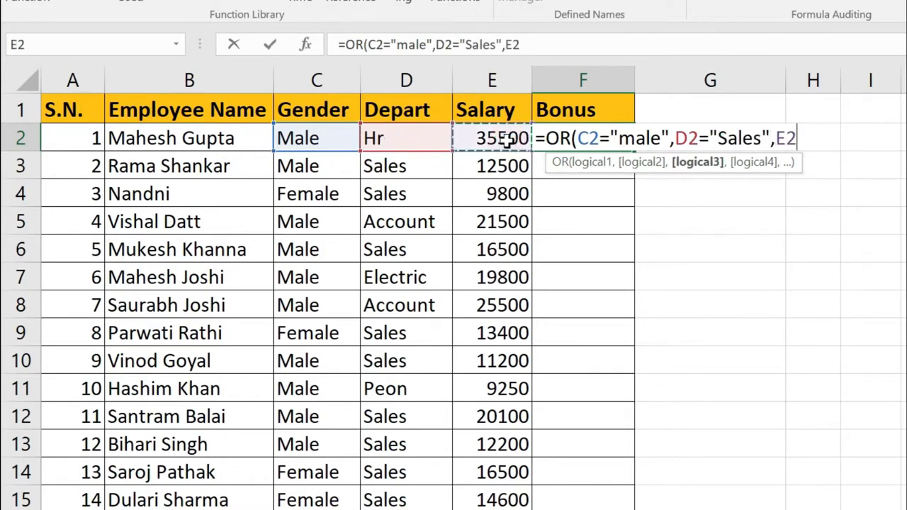
text(>=)
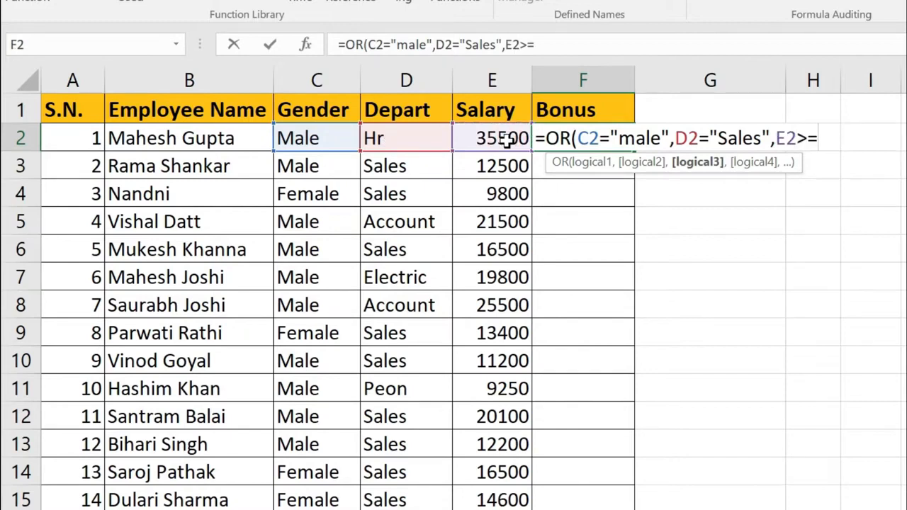
text(10000))
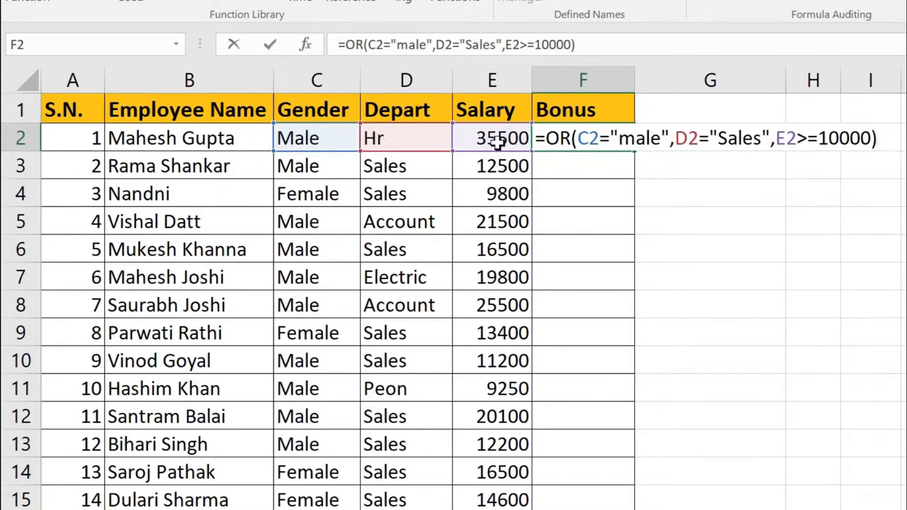
key(Return)
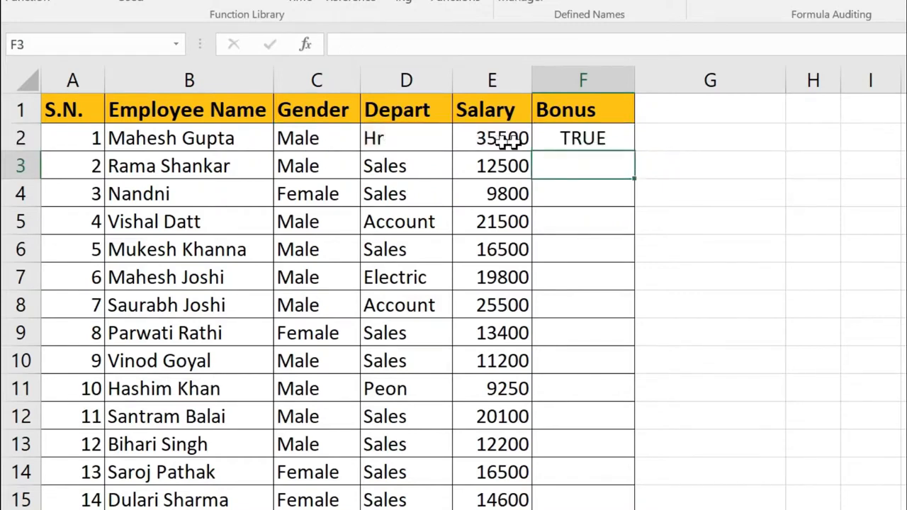
- Fill the OR formula from F2 down through F16 and inspect the formulas in F16 and F11
click(583, 139)
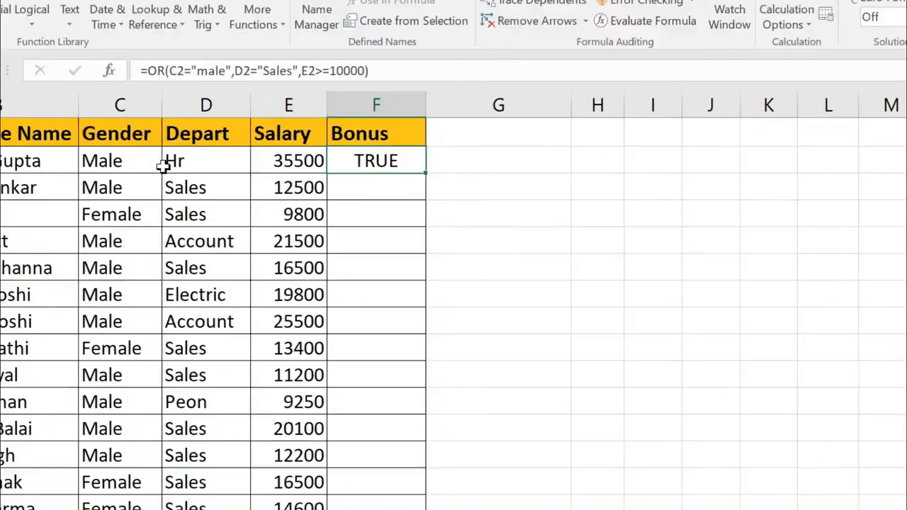
double_click(423, 173)
key(ctrl+Down)
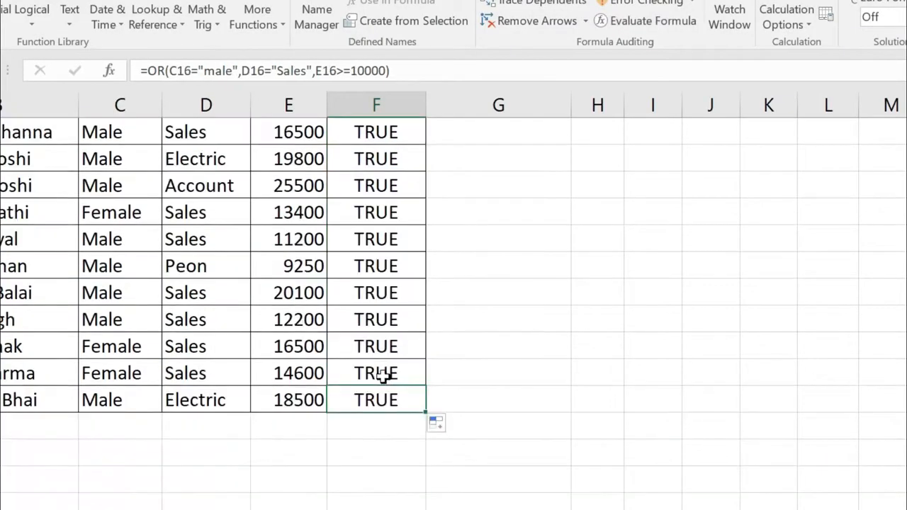
scroll(382, 365, up, 2)
drag(383, 158, 387, 468)
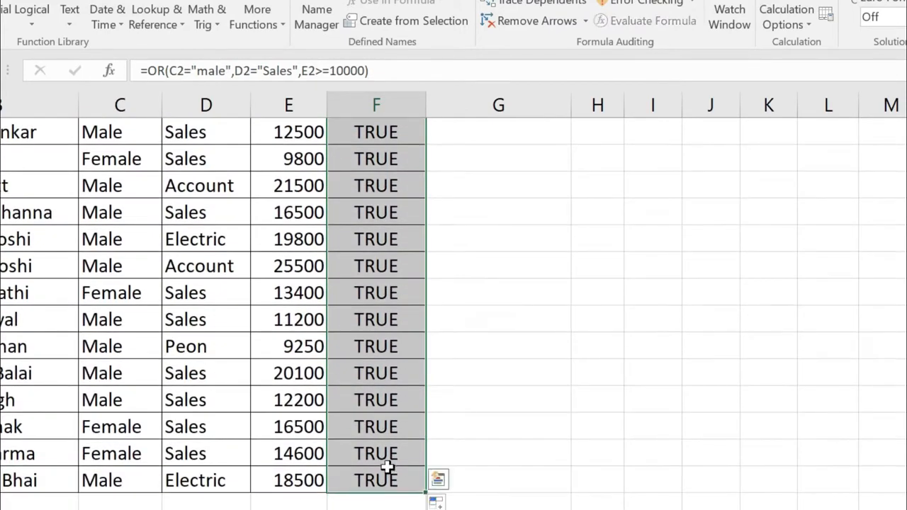
click(385, 354)
scroll(383, 277, up, 1)
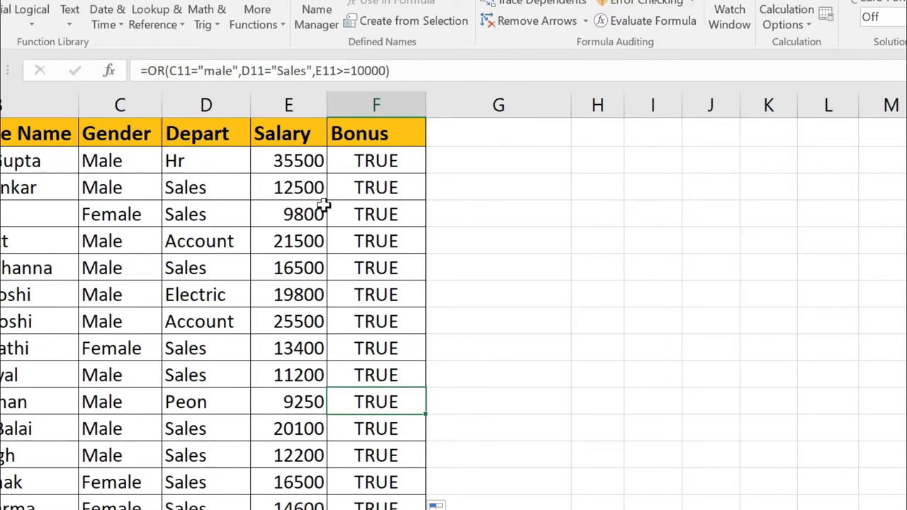
- Replace the "Sales" criterion with "Account" in the OR formula in F2
double_click(378, 160)
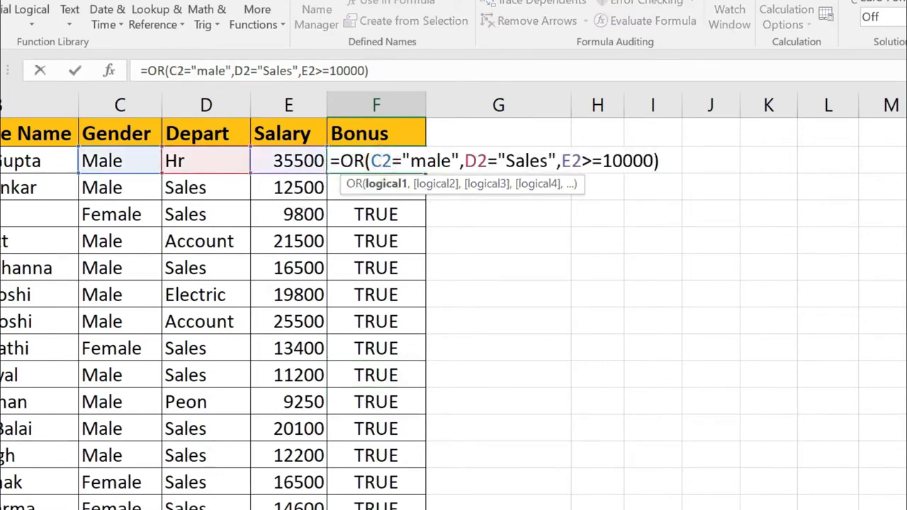
drag(564, 161, 505, 161)
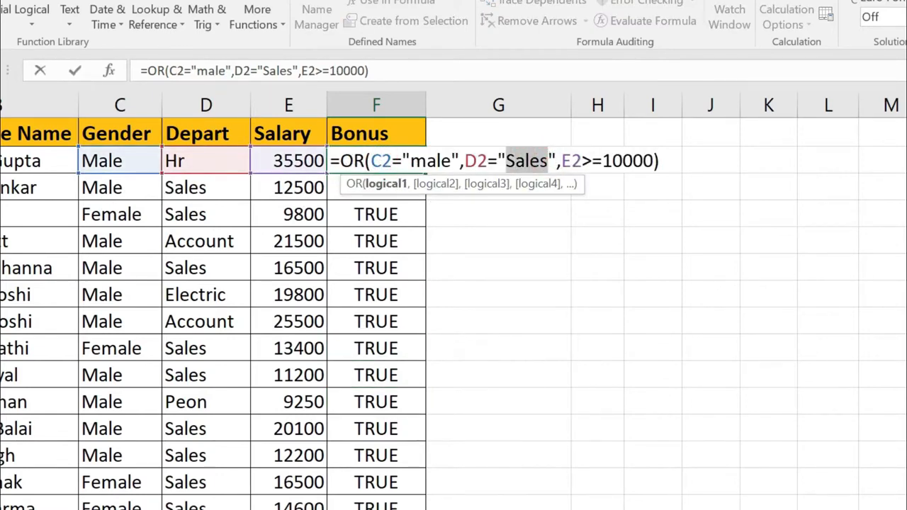
text(Account)
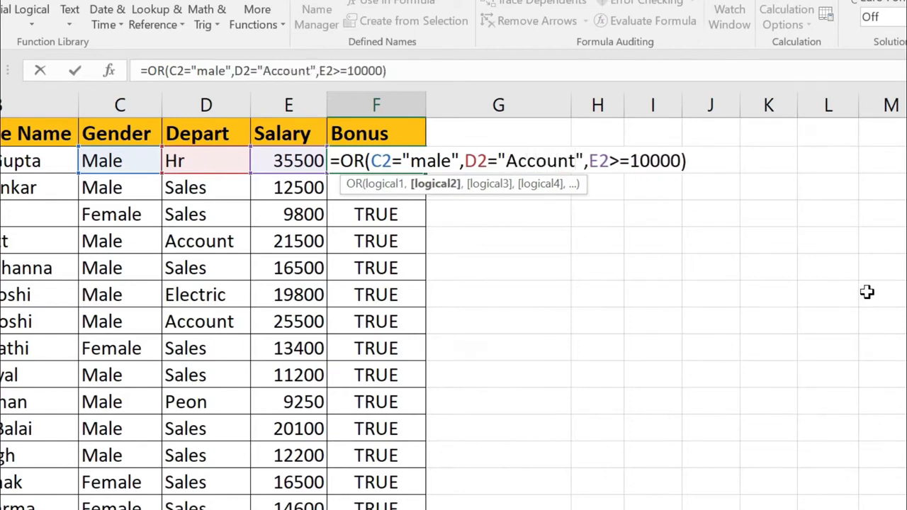
key(Return)
- Fill the revised OR formula from F2 down through F16 and check F4 against the Gender value in C4
click(396, 165)
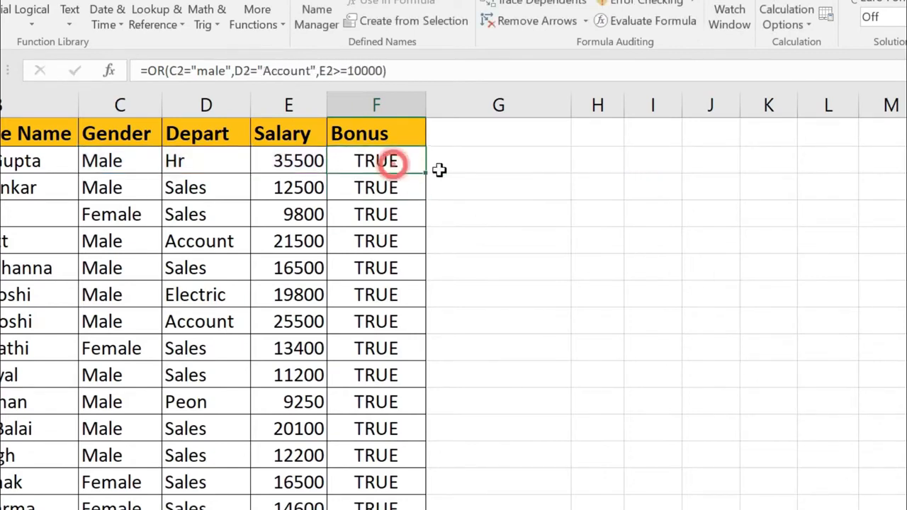
double_click(424, 171)
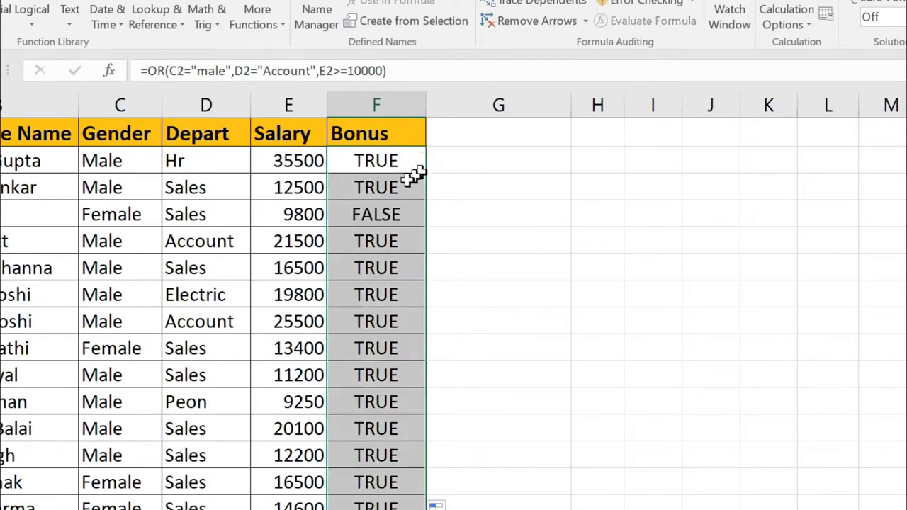
click(385, 298)
scroll(396, 363, down, 2)
scroll(395, 363, up, 2)
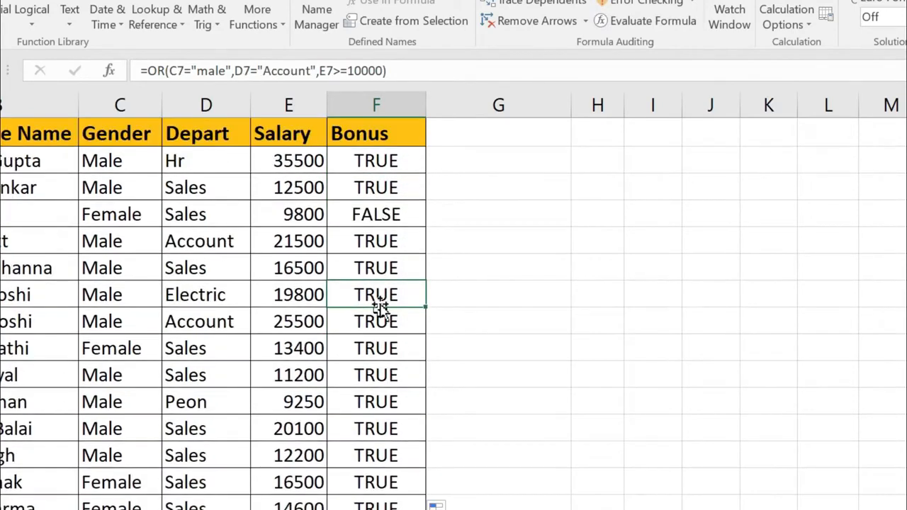
click(378, 215)
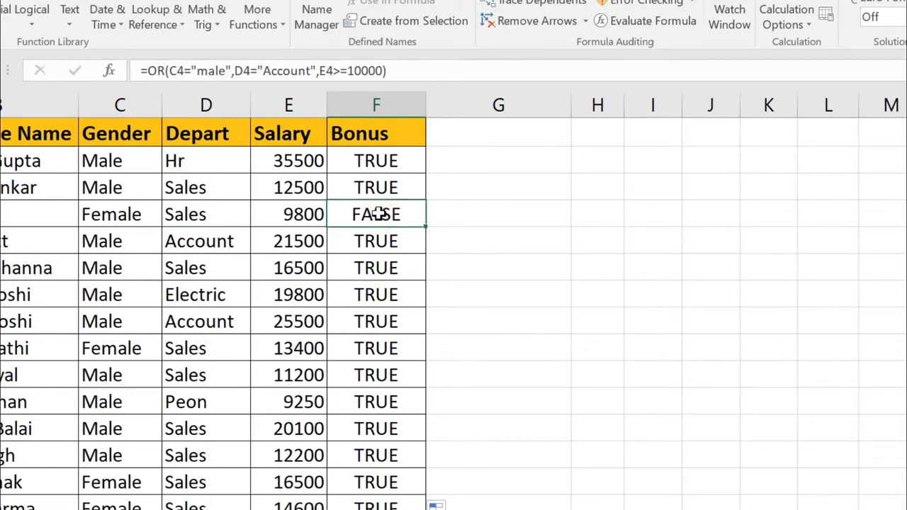
click(135, 215)
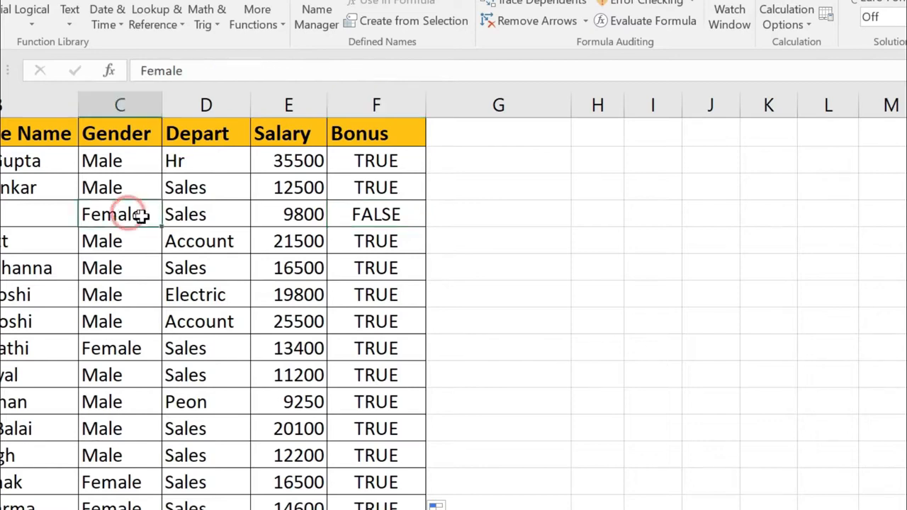
- Check the OR result in F4 against the department in D4 and the salary in E4, and inspect its formula
click(195, 214)
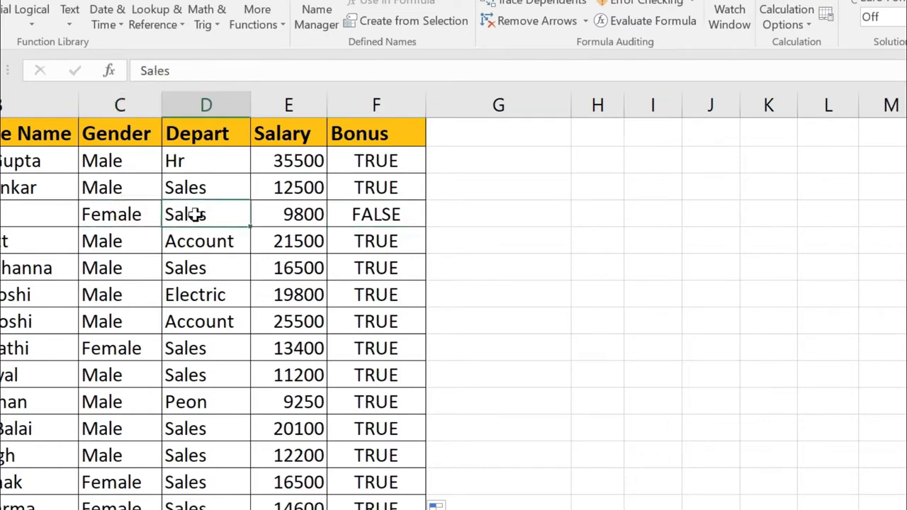
click(293, 215)
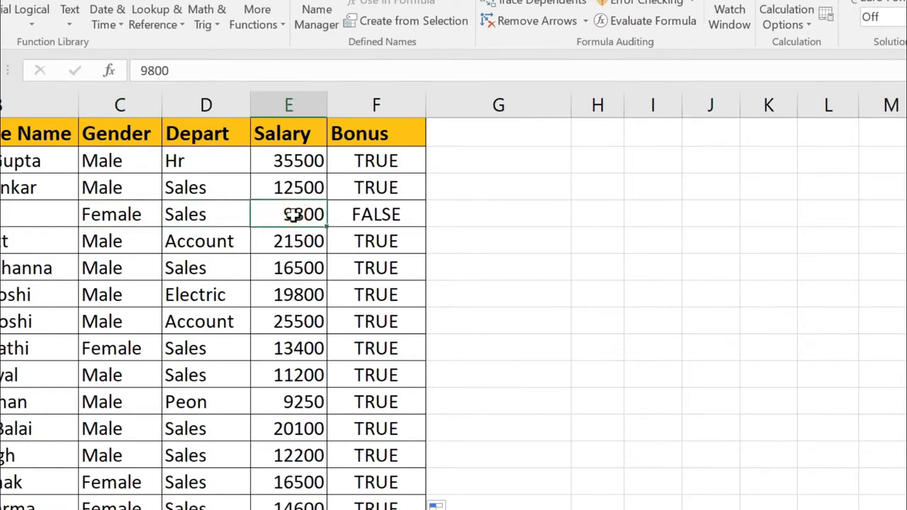
click(379, 216)
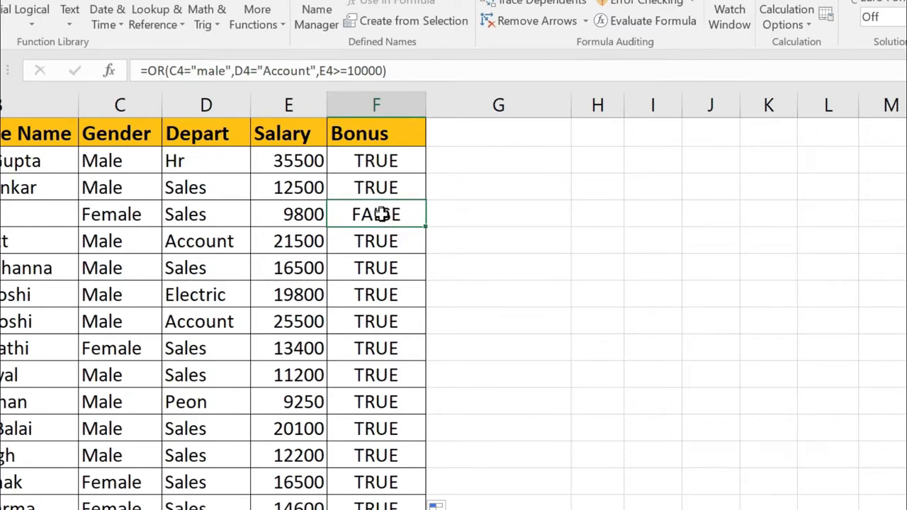
scroll(381, 211, down, 1)
scroll(379, 219, up, 1)
- Wrap the OR formula in F2 in an IF function, using the OR expression as the logical test
double_click(382, 161)
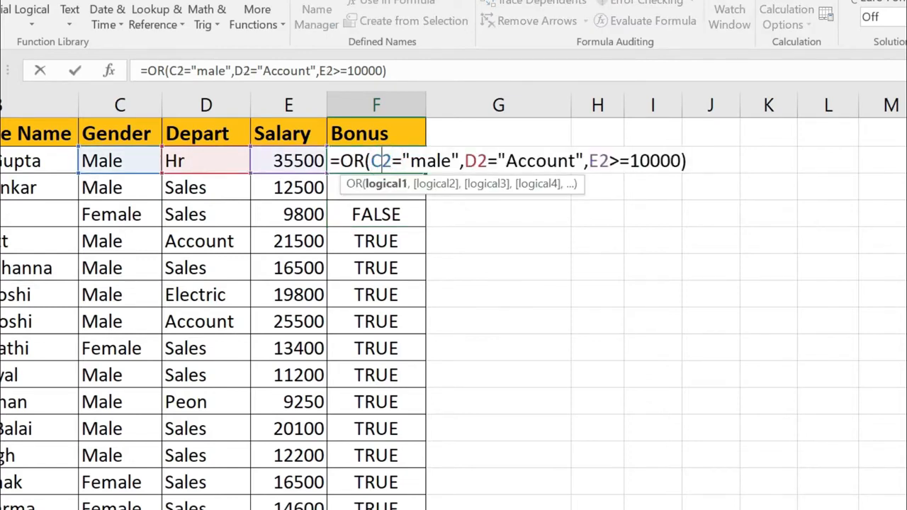
click(339, 156)
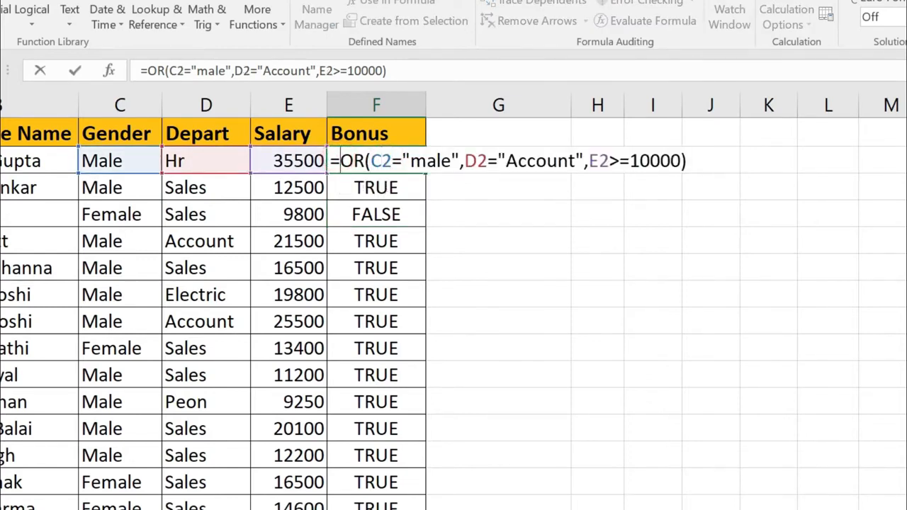
text(IF()
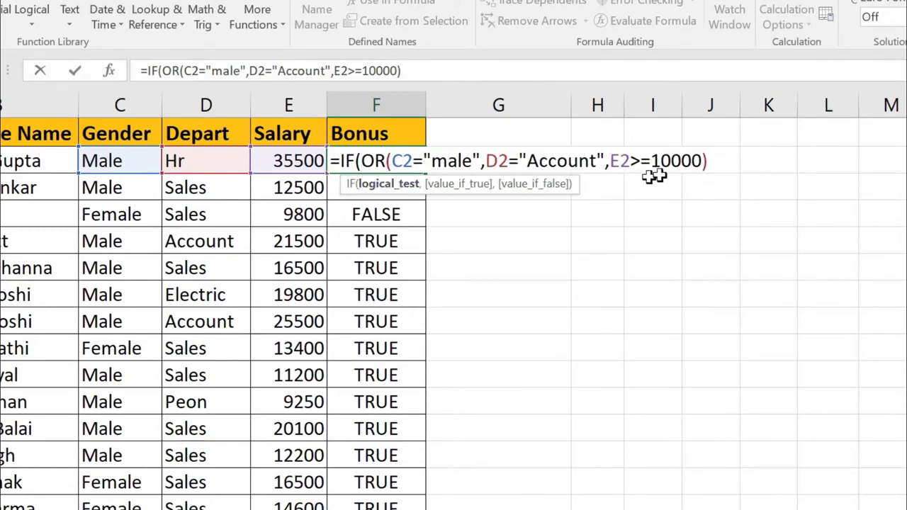
click(708, 160)
text(,)
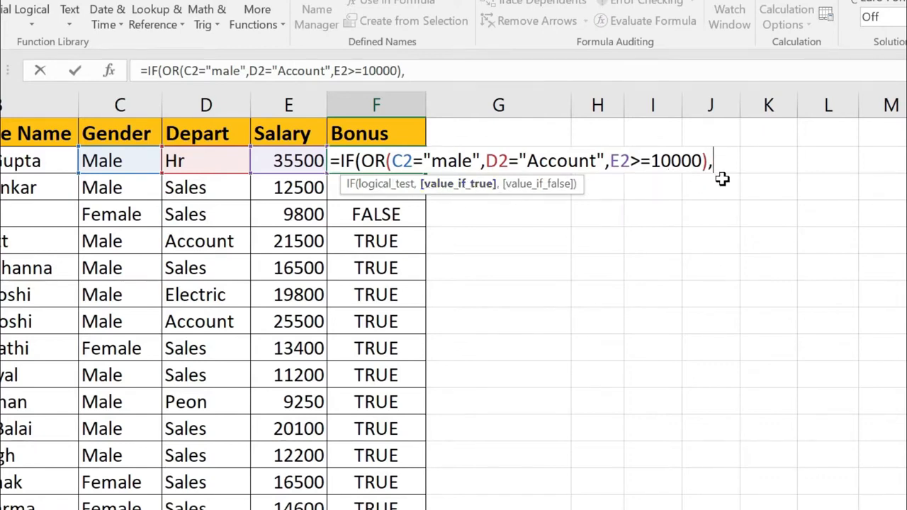
- Complete the IF formula in F2 with E2*20% if true and "" if false, and fill it down the Bonus column
text(")
key(BackSpace)
click(301, 161)
text(*)
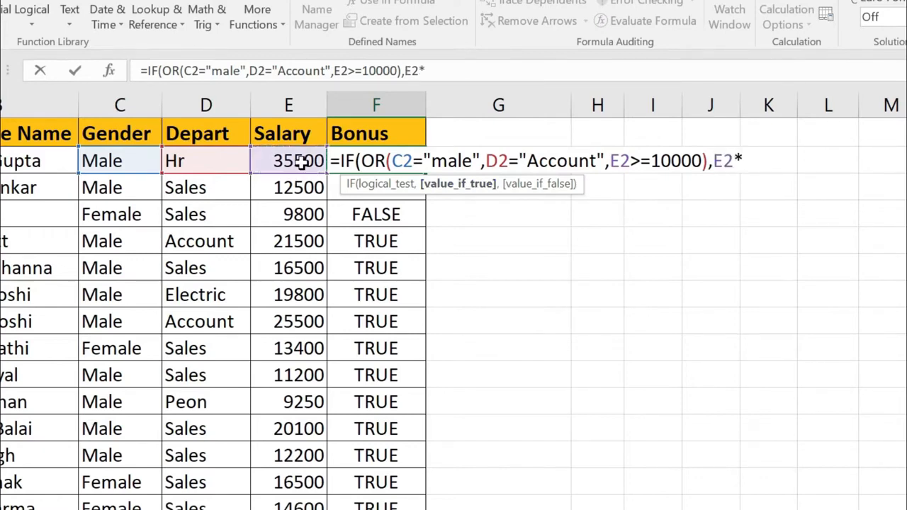
text(20%)
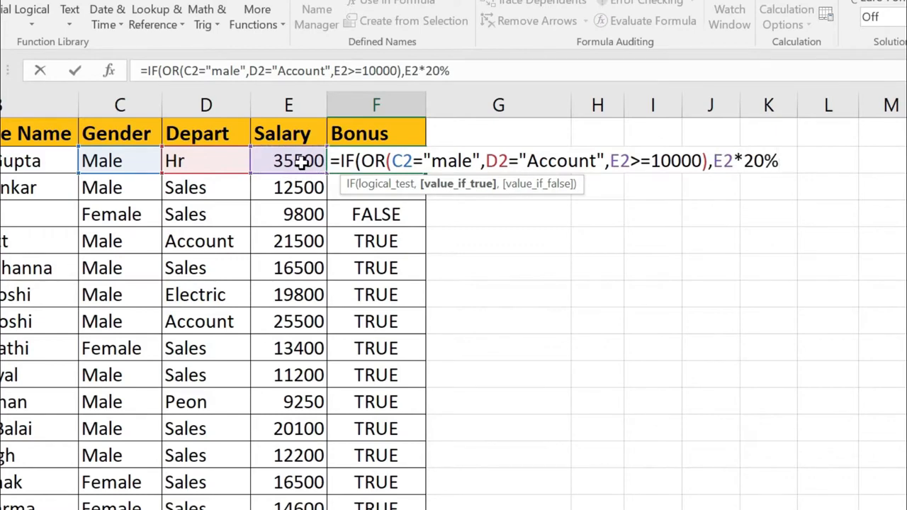
text(,)
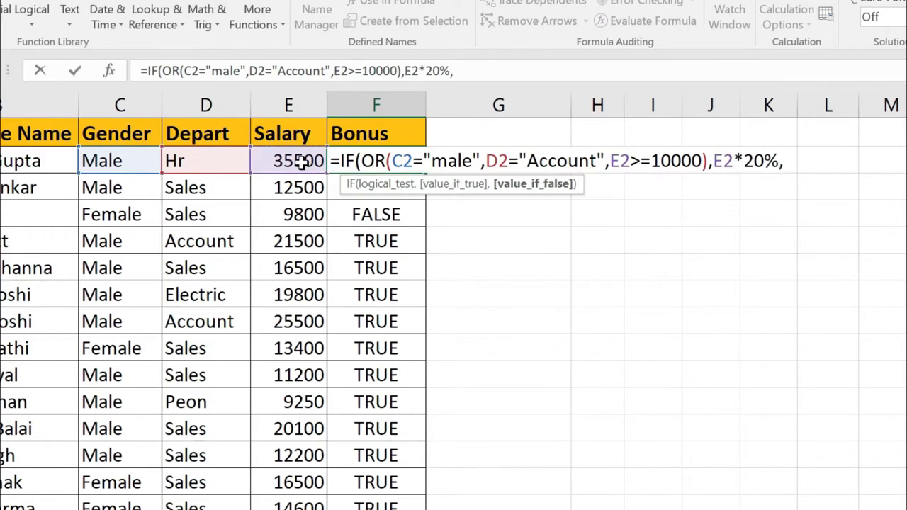
text("")
text())
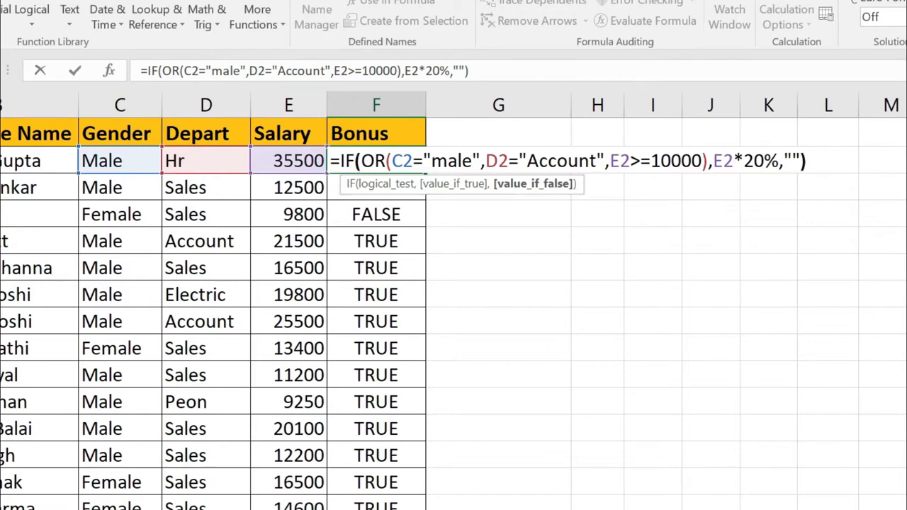
key(Return)
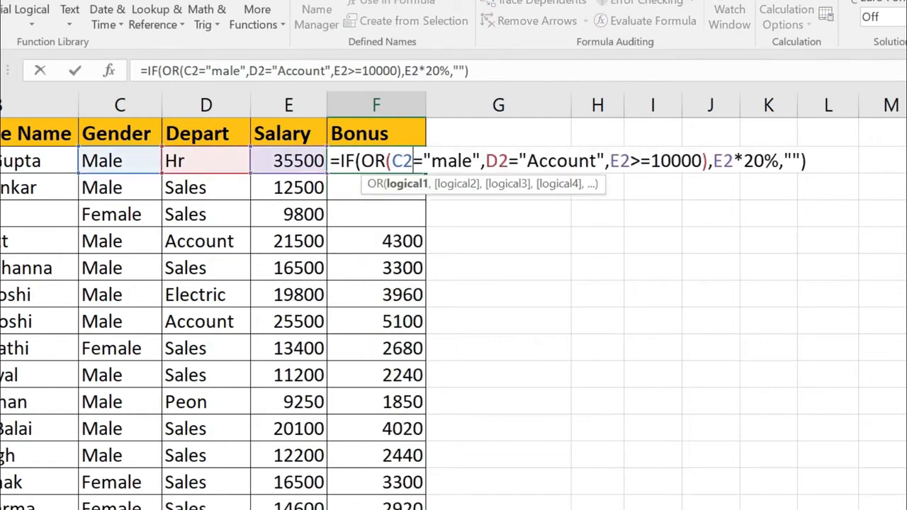
key(Return)
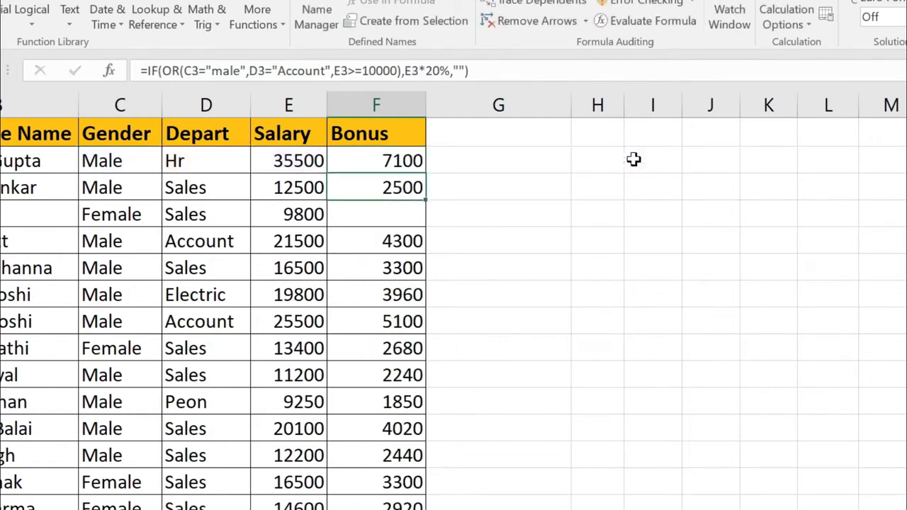
- Check the IF formula in F4 against the gender, department and salary in C4, D4 and E4
click(413, 207)
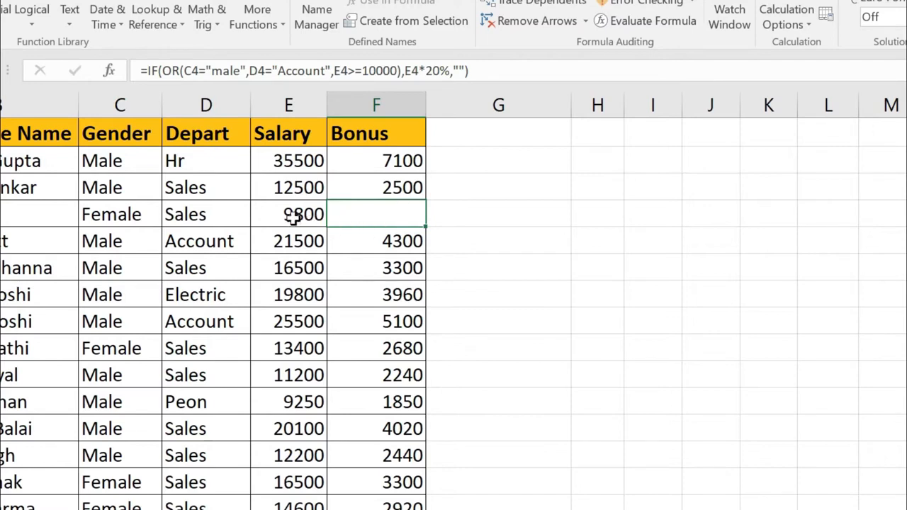
click(138, 209)
click(208, 210)
click(305, 215)
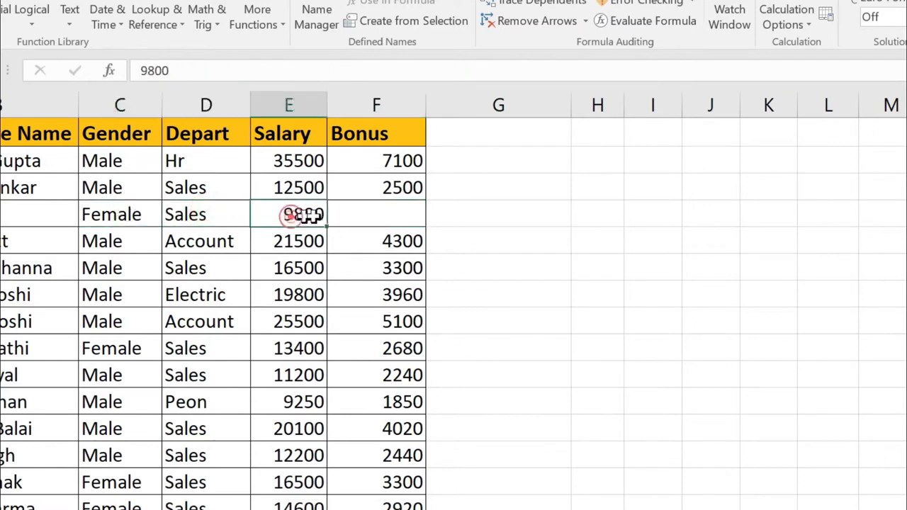
click(399, 215)
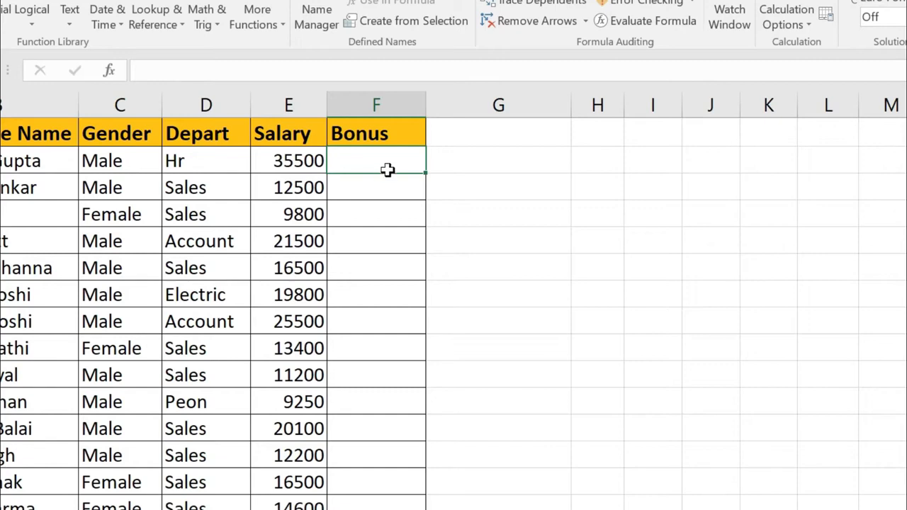
- Start an AND formula in F2 with the first condition C2="male"
click(383, 161)
click(194, 162)
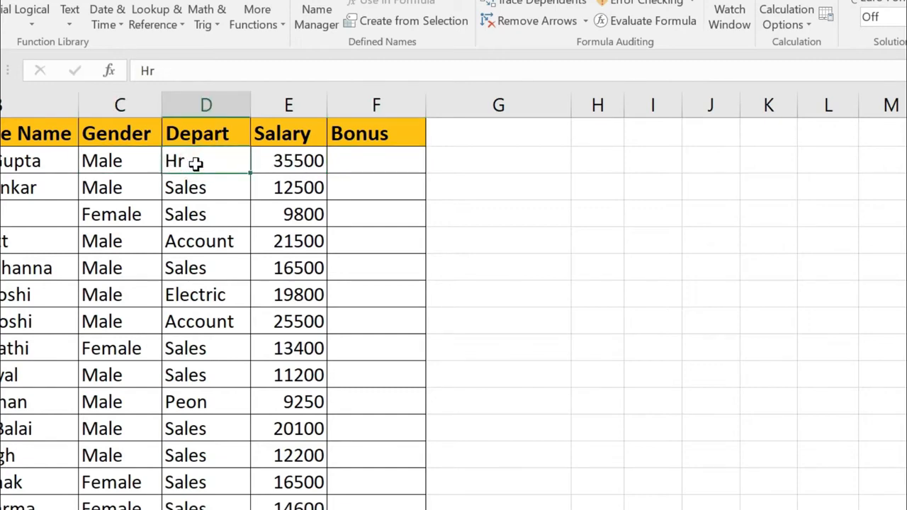
click(348, 160)
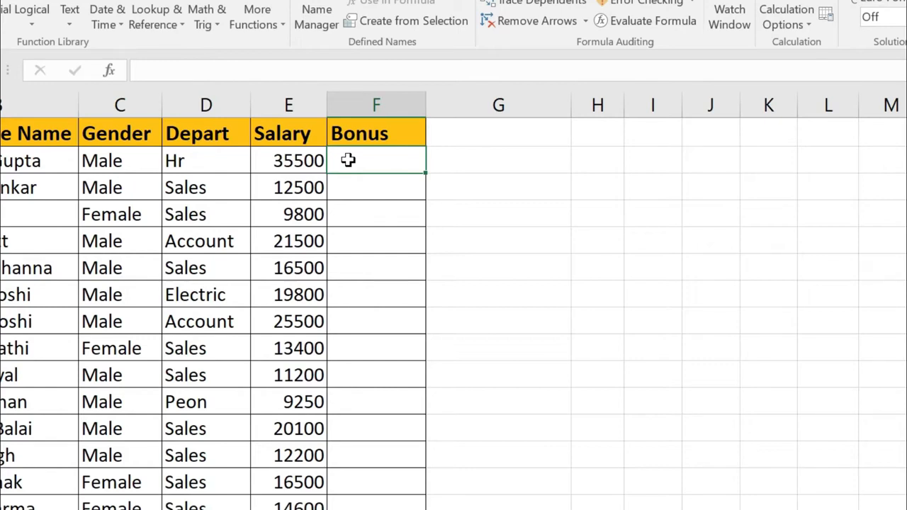
text(=and)
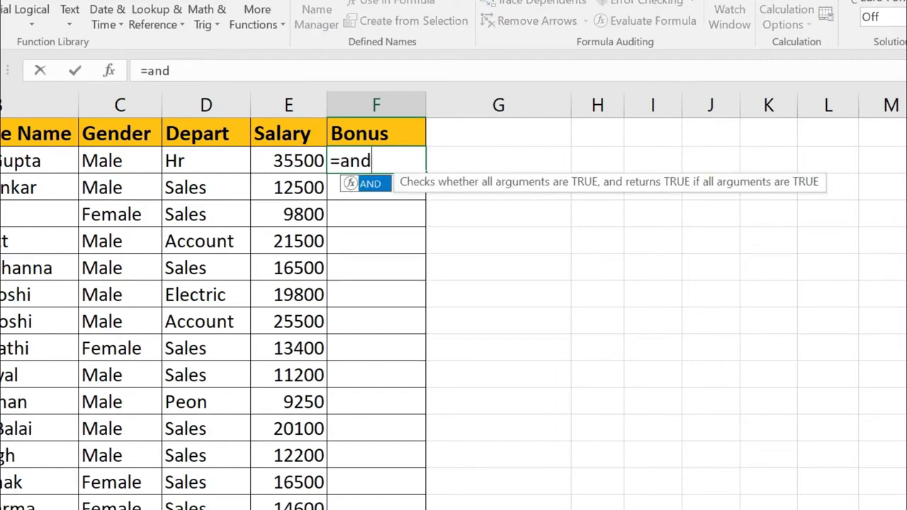
key(Tab)
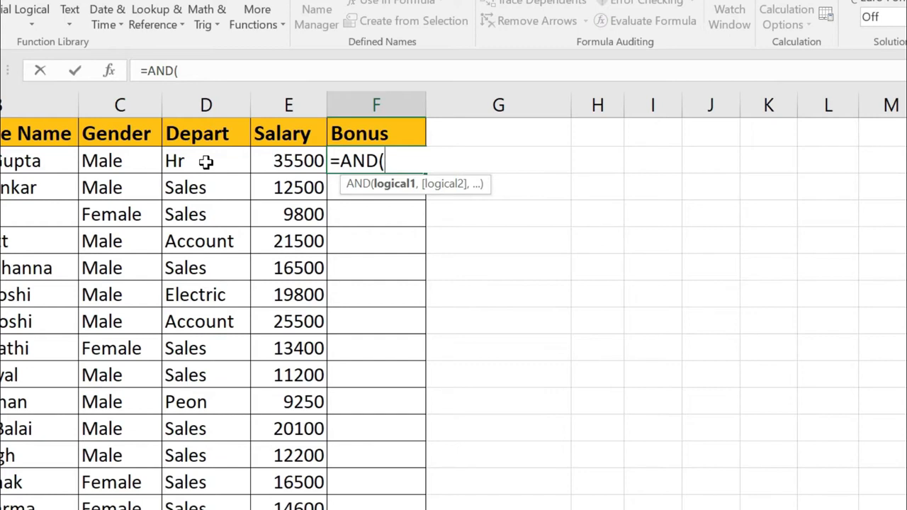
click(112, 165)
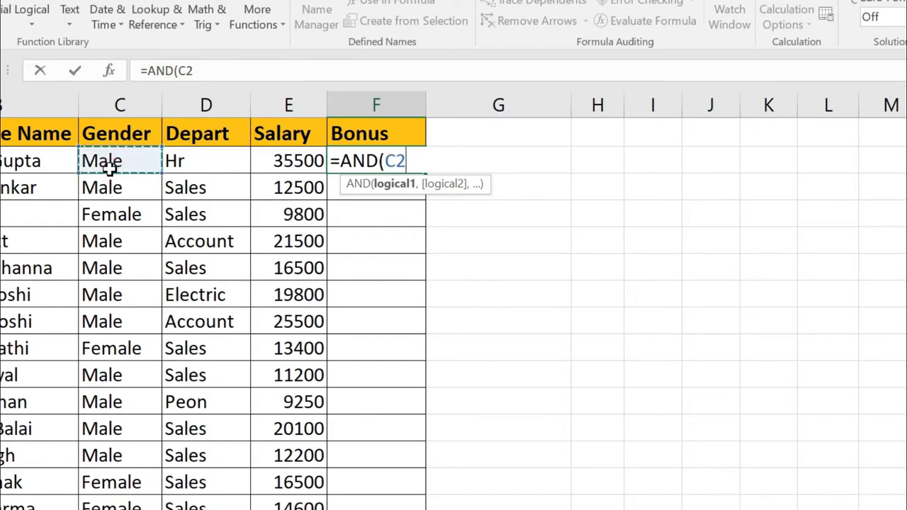
text(="male",)
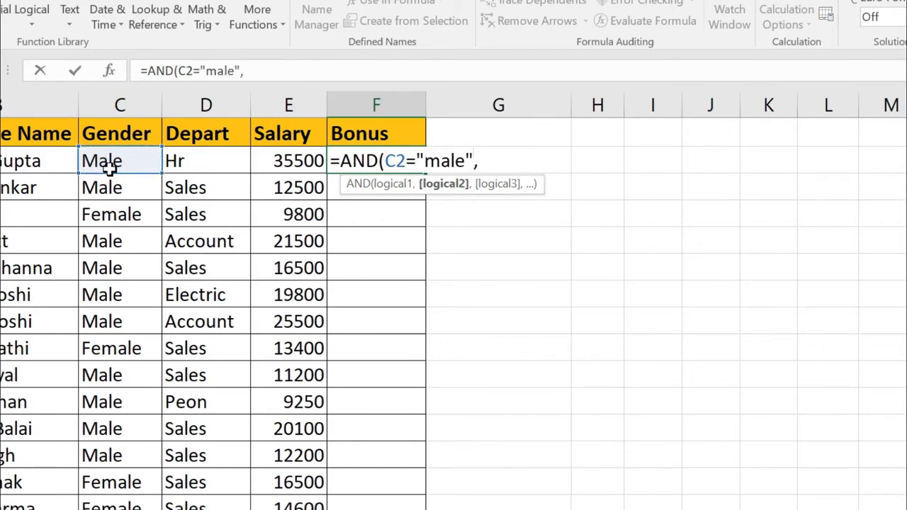
- Complete the AND formula in F2 with the conditions D2="Sales" and E2>=10000
click(190, 162)
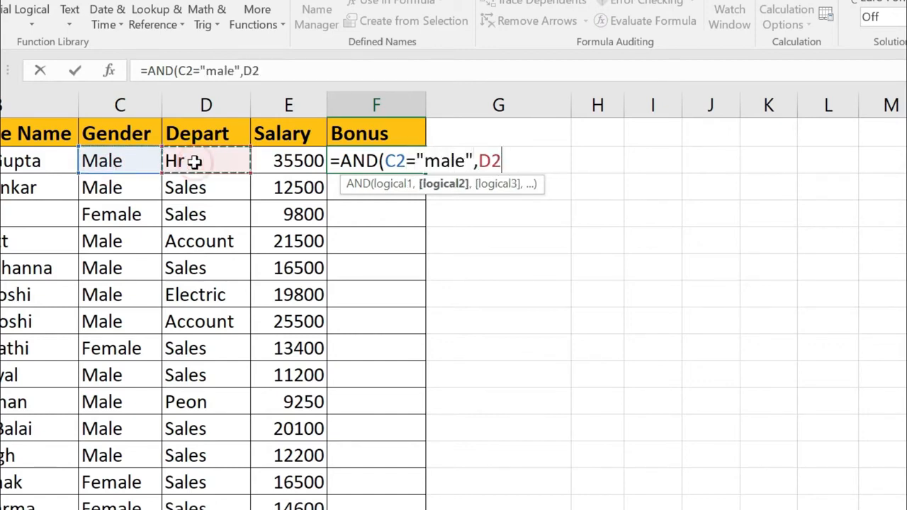
text(=)
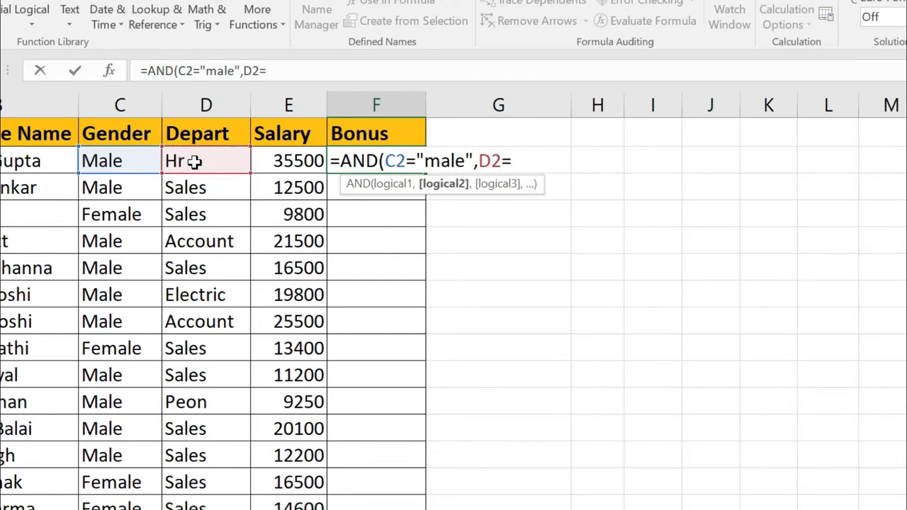
text("Sales",)
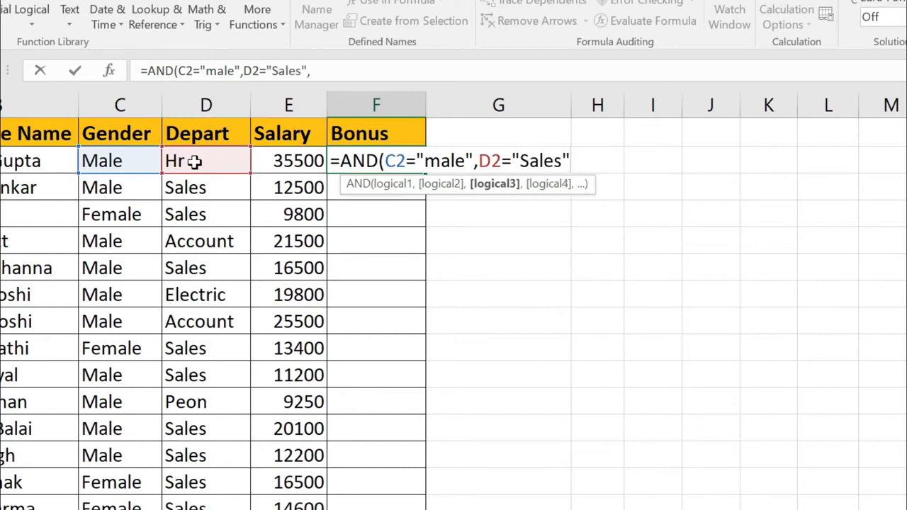
click(296, 161)
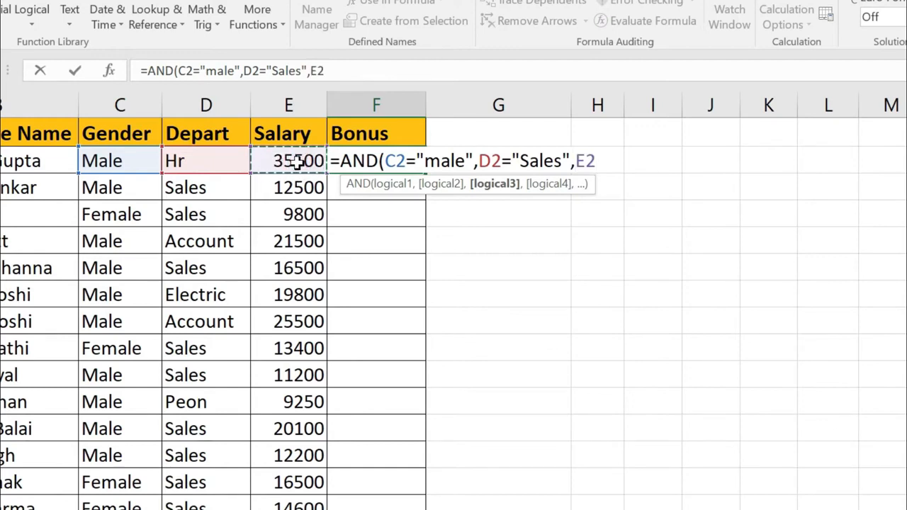
text(>+)
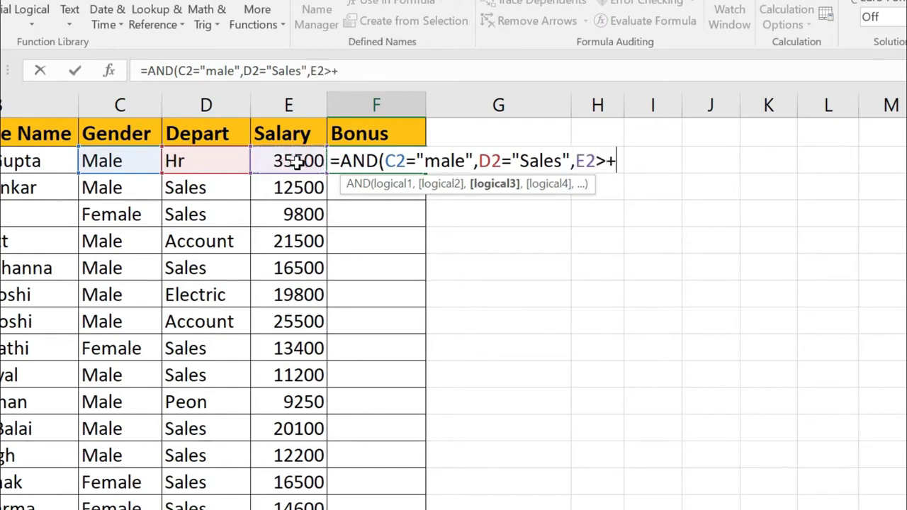
key(BackSpace)
text(=)
text(1000)
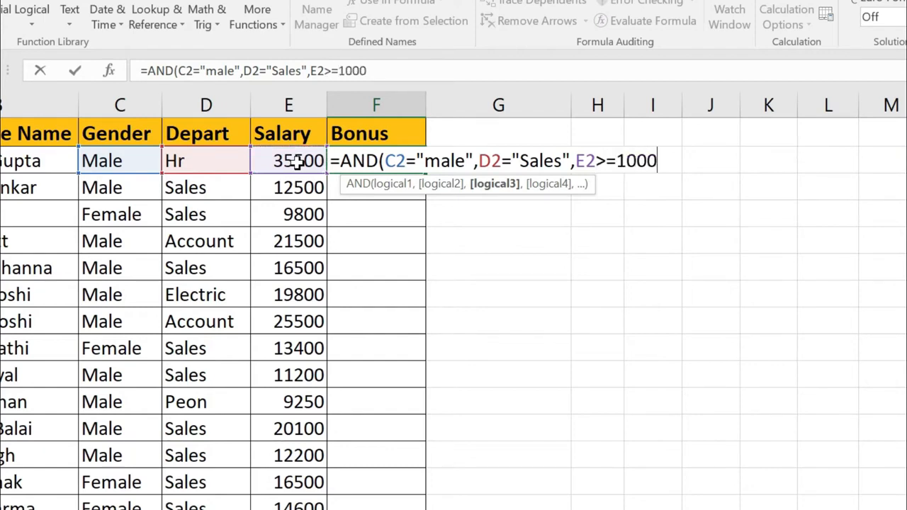
text(0))
key(Return)
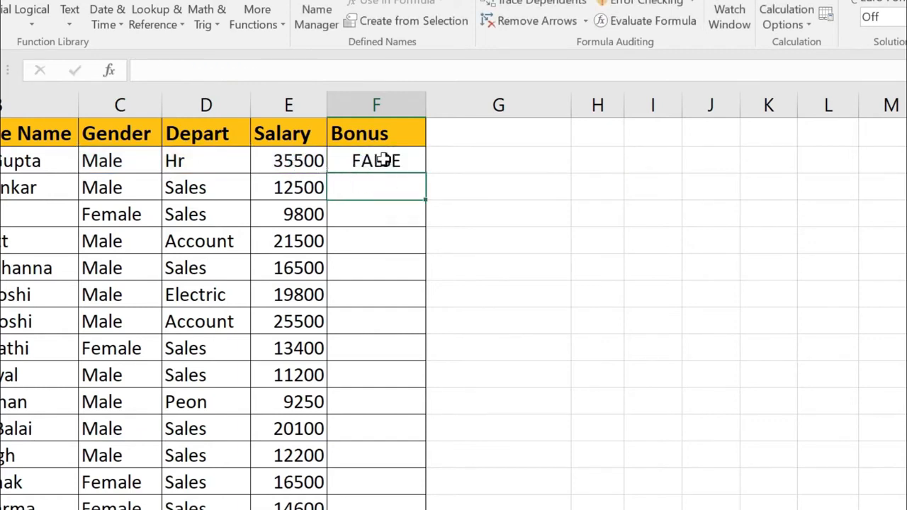
- Fill the AND formula from F2 down the Bonus column and inspect the copied formula in F13
click(394, 162)
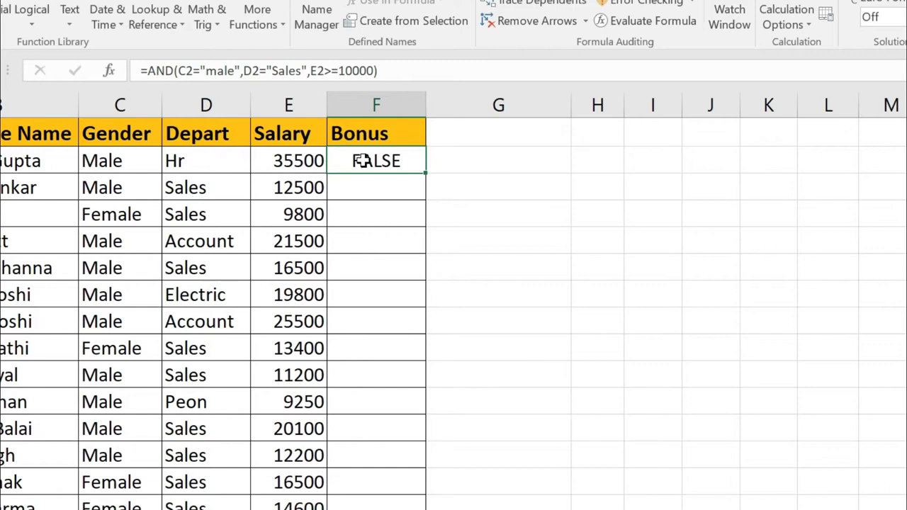
double_click(425, 172)
click(371, 447)
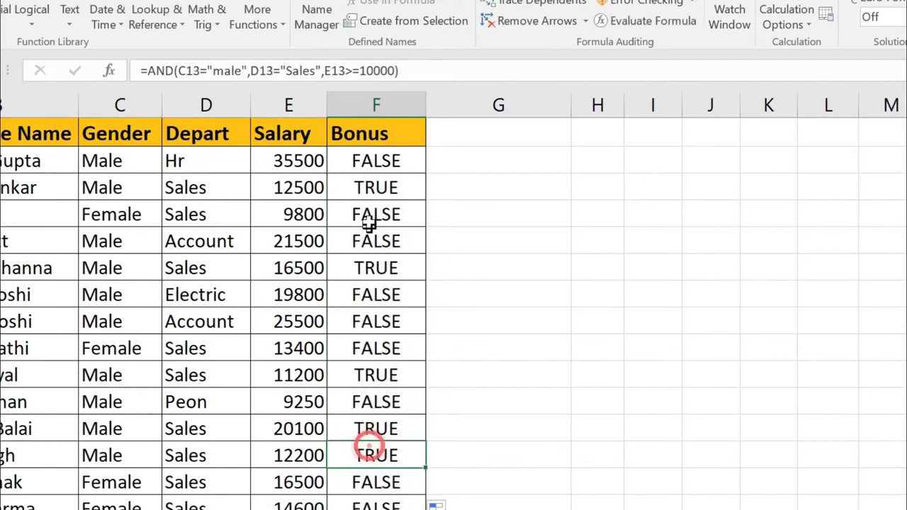
- Check the AND result in F3 against C3, D3 and E3, and inspect the formula in F6
click(371, 186)
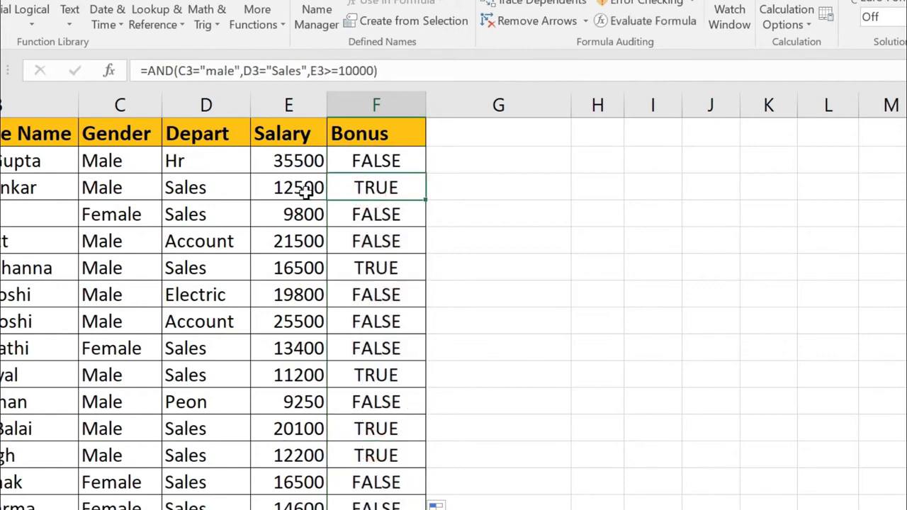
click(115, 190)
click(214, 192)
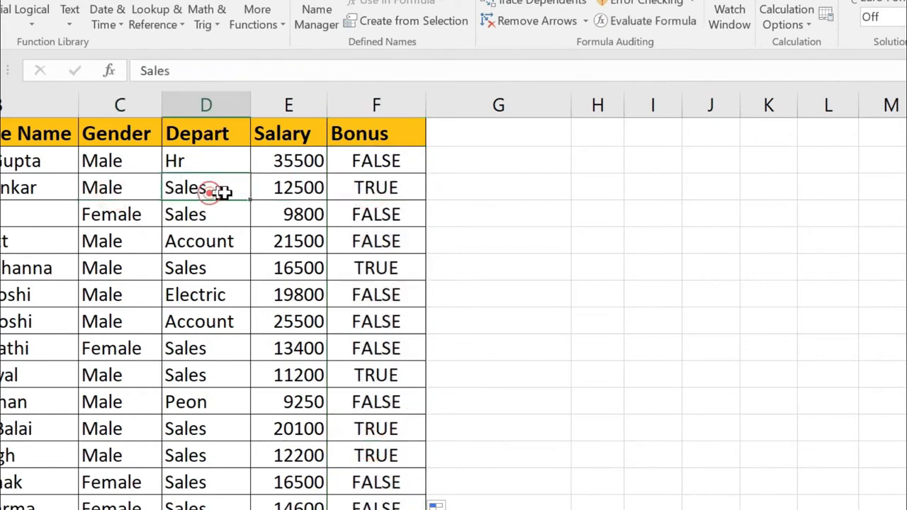
click(299, 190)
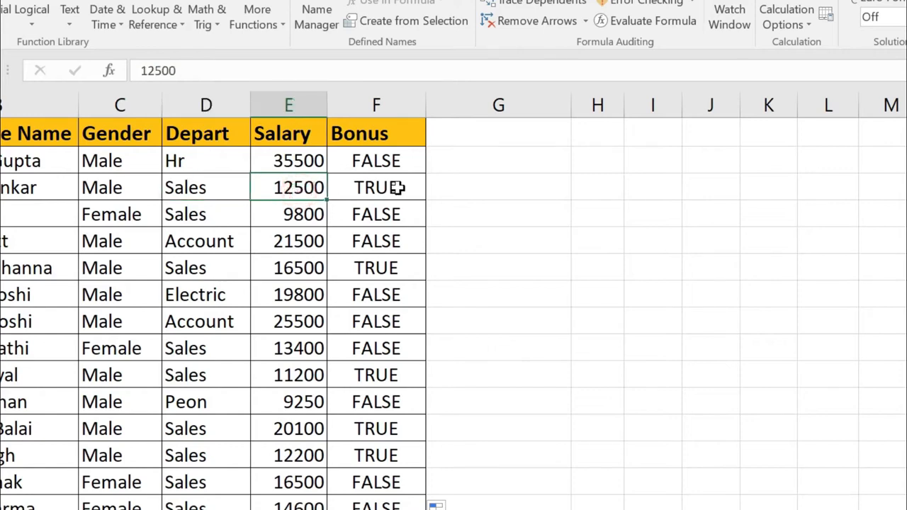
click(377, 277)
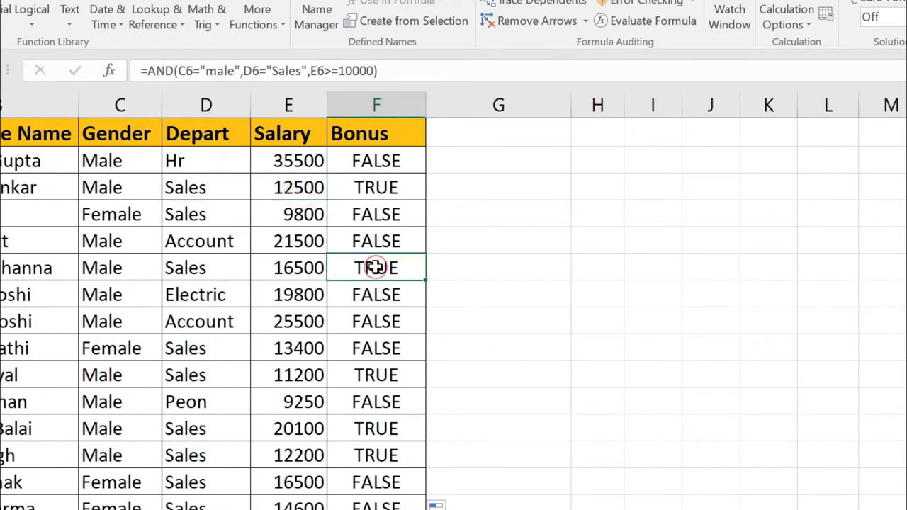
- Check the AND result in F6 against the salary, department and gender values in E6, D6 and C6
click(309, 268)
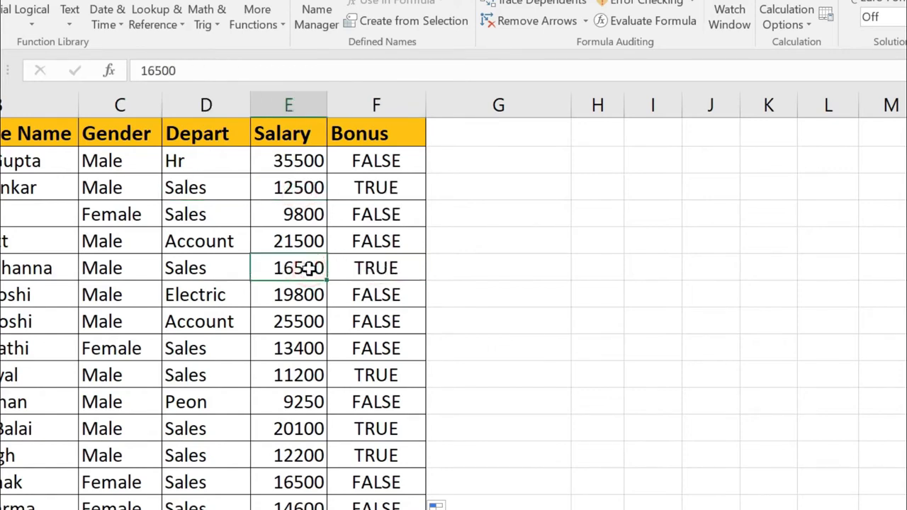
click(185, 269)
click(115, 268)
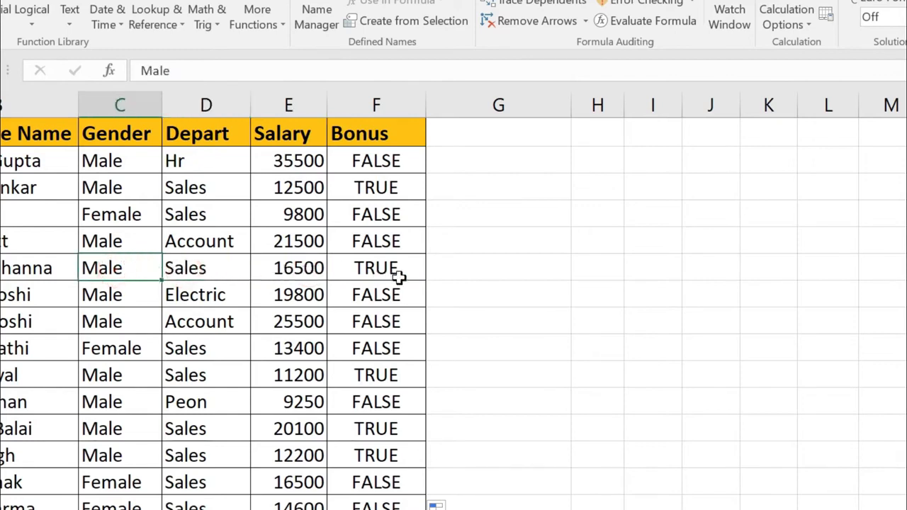
- Check the AND result in F7 against C7, D7 and E7, and look over the remaining Bonus results
click(372, 295)
click(294, 296)
click(188, 293)
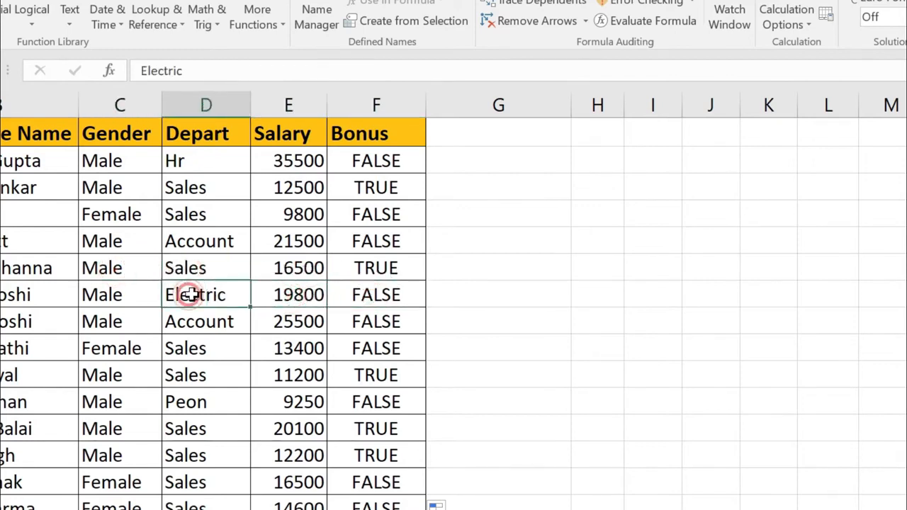
click(385, 298)
click(293, 297)
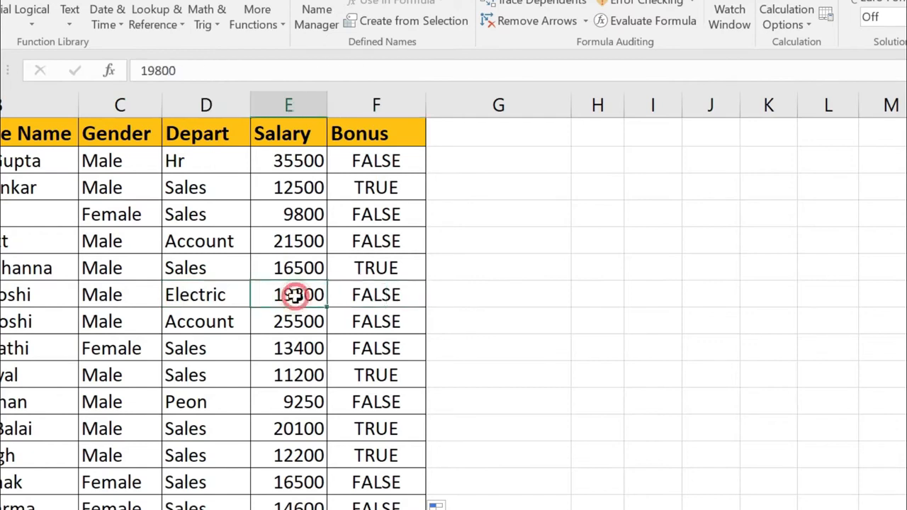
click(188, 296)
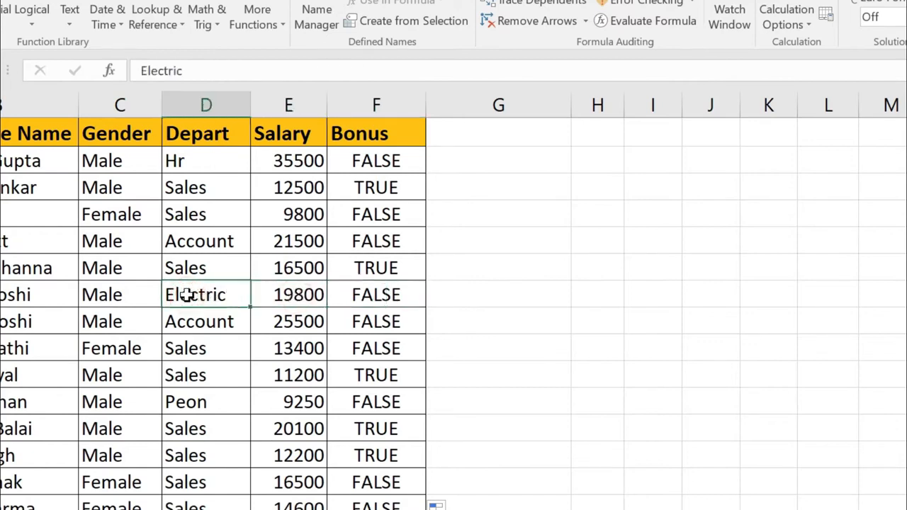
click(125, 294)
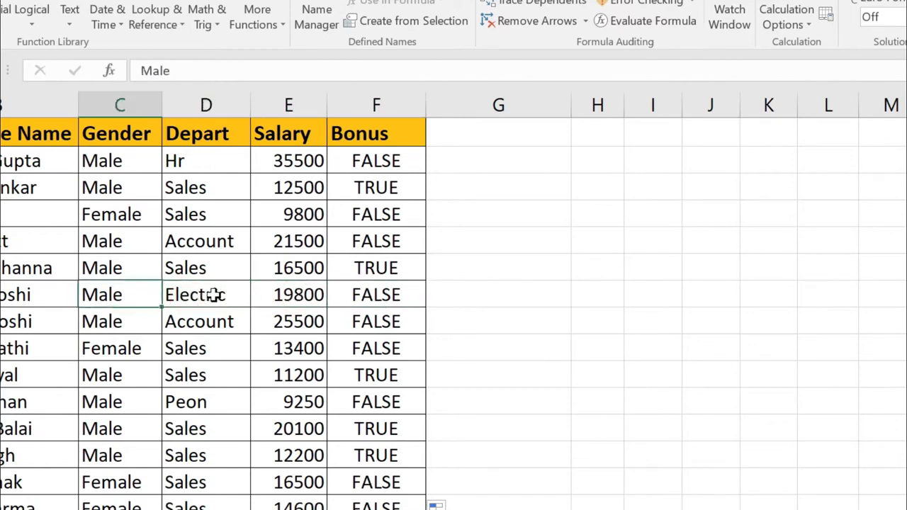
click(214, 295)
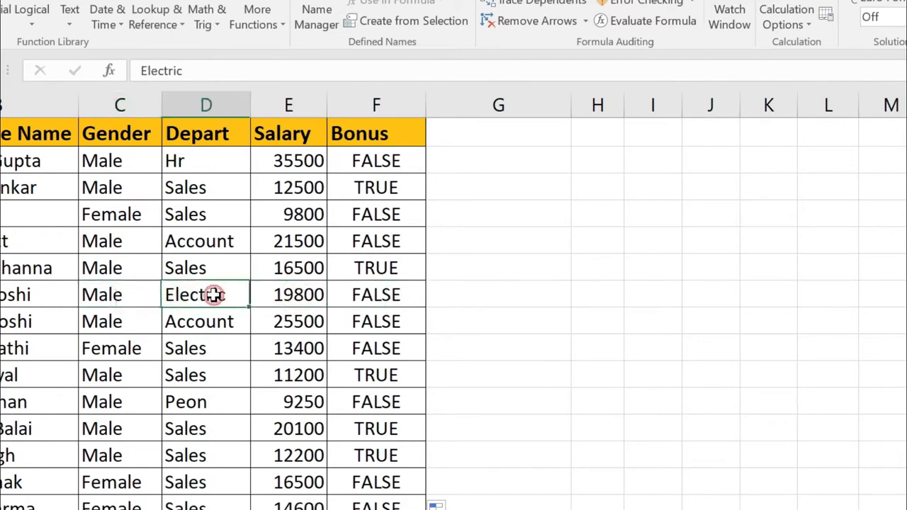
click(383, 296)
scroll(355, 310, down, 1)
scroll(355, 311, down, 1)
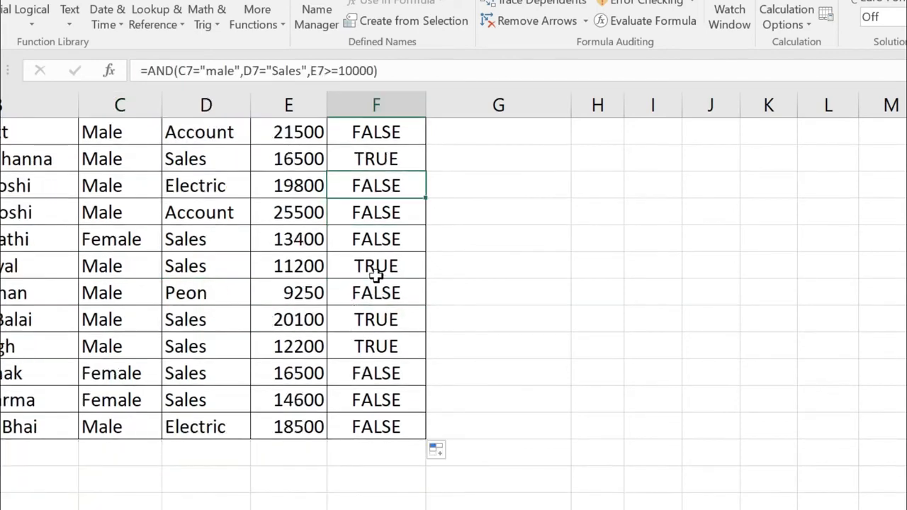
scroll(376, 274, up, 2)
click(376, 274)
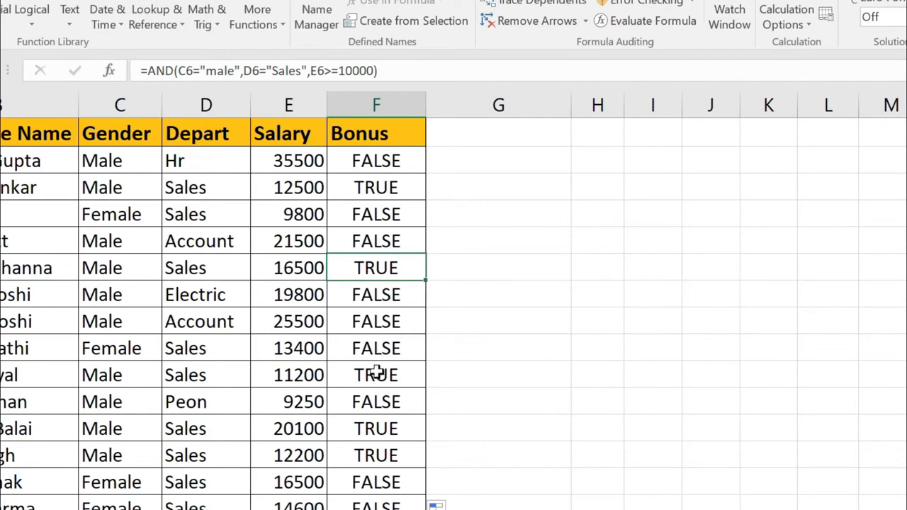
- Clear the Bonus column's AND results and start an IF formula in F2 with a nested AND whose first condition is C2="male"
double_click(373, 162)
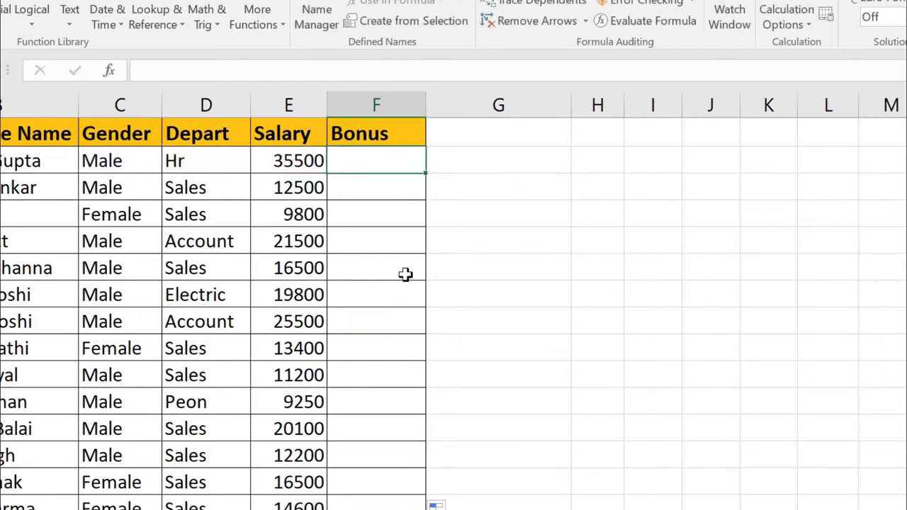
text(=)
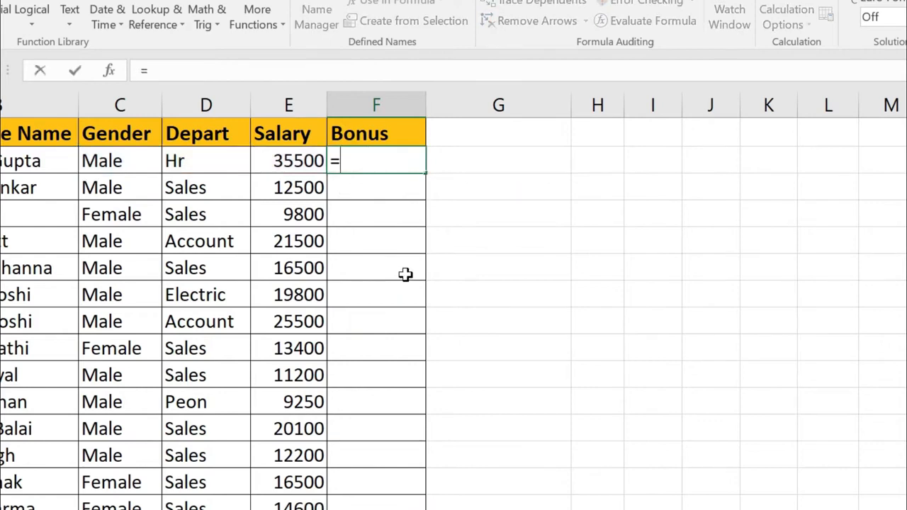
text(IF(and)
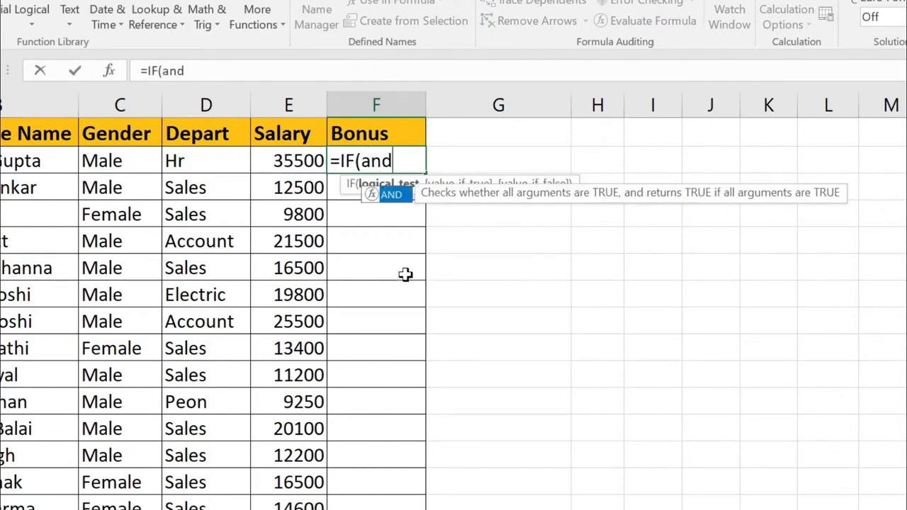
key(Tab)
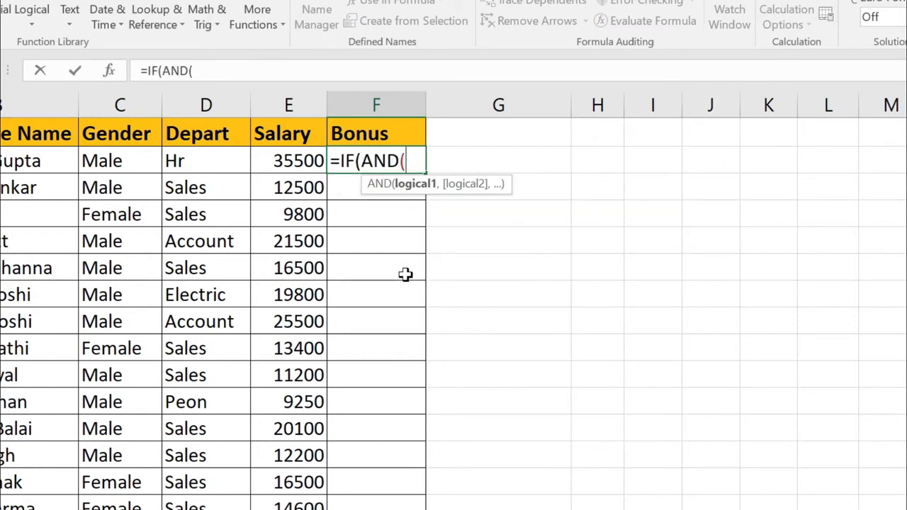
key(Left)
key(Left)
key(Left)
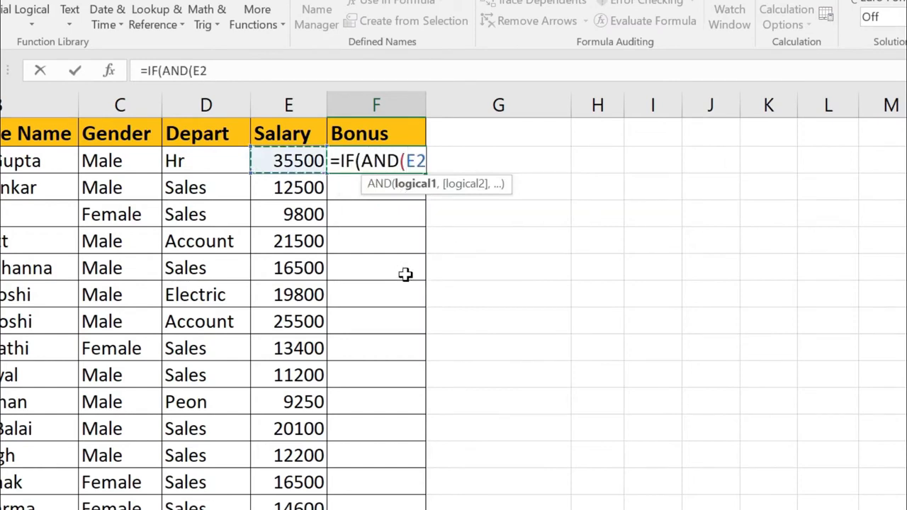
text(=)
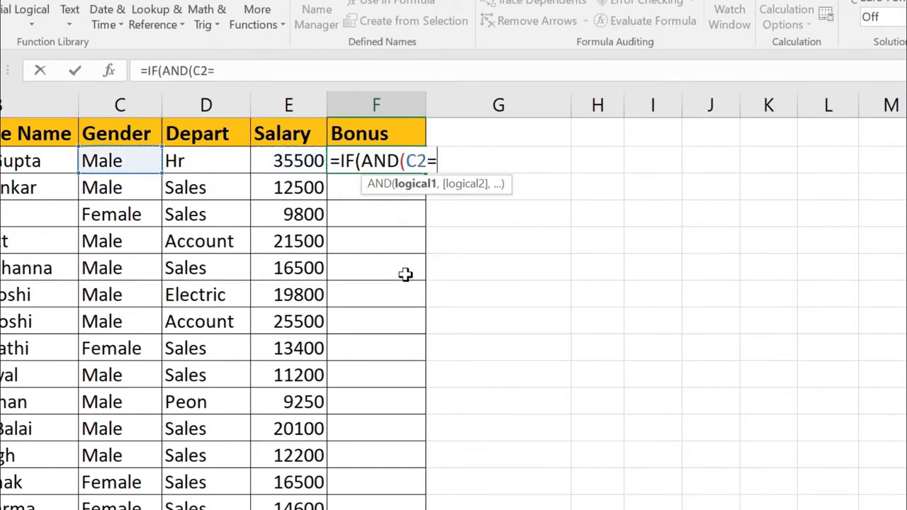
text("male",)
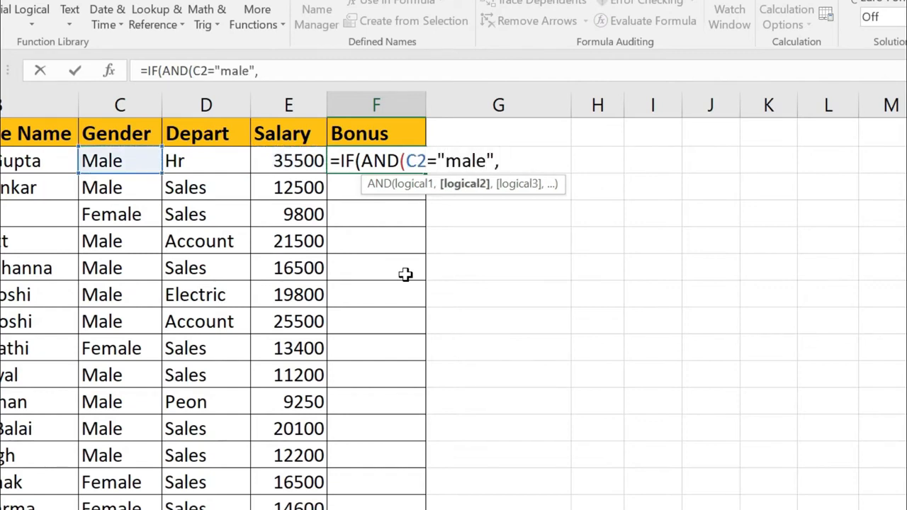
- Complete the nested AND test in F2 with the conditions D2="sales" and E2>=10000
key(Left)
key(Left)
text(=)
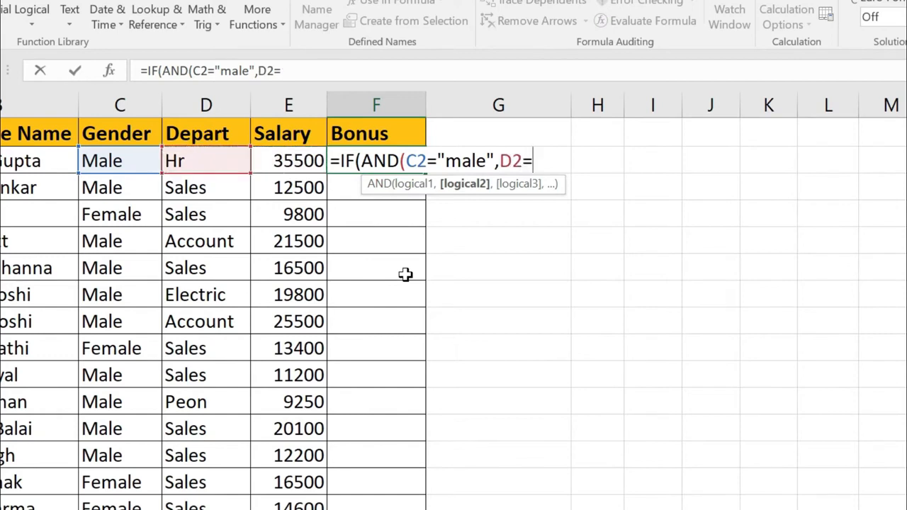
text("sales",)
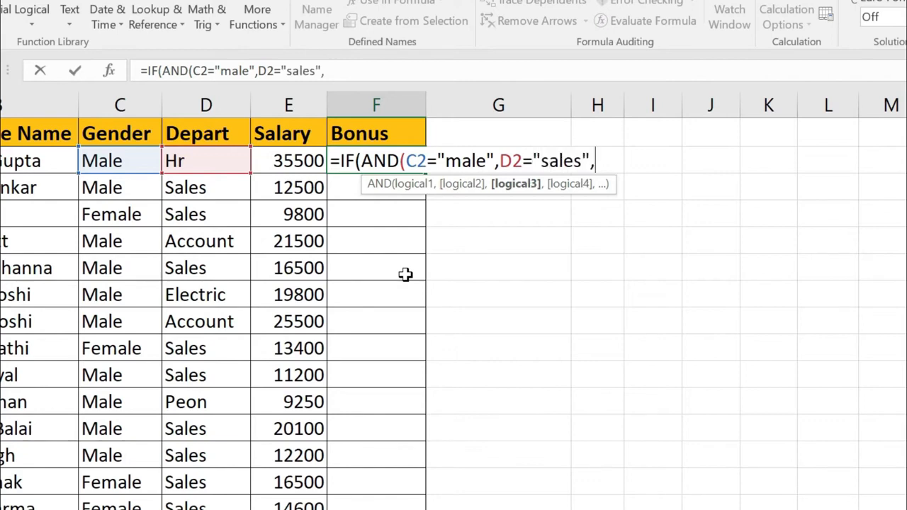
key(Left)
text(>=)
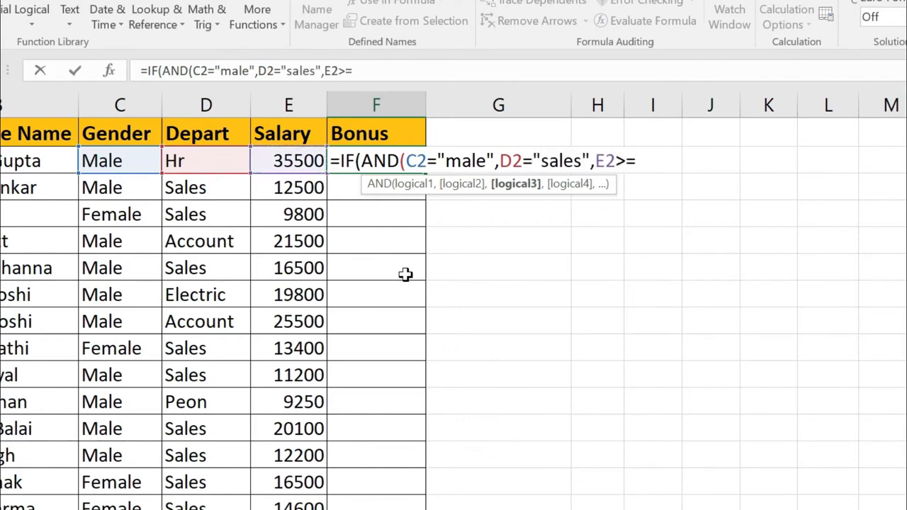
text(10000))
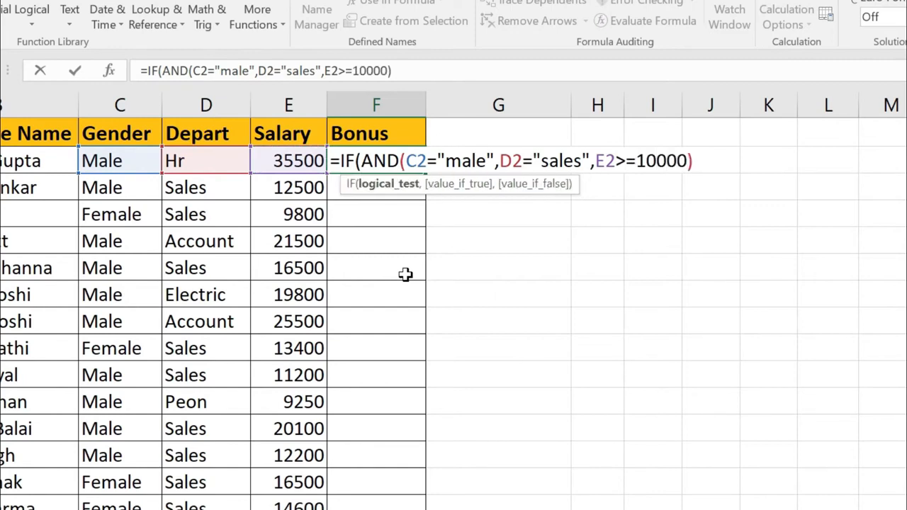
text(,)
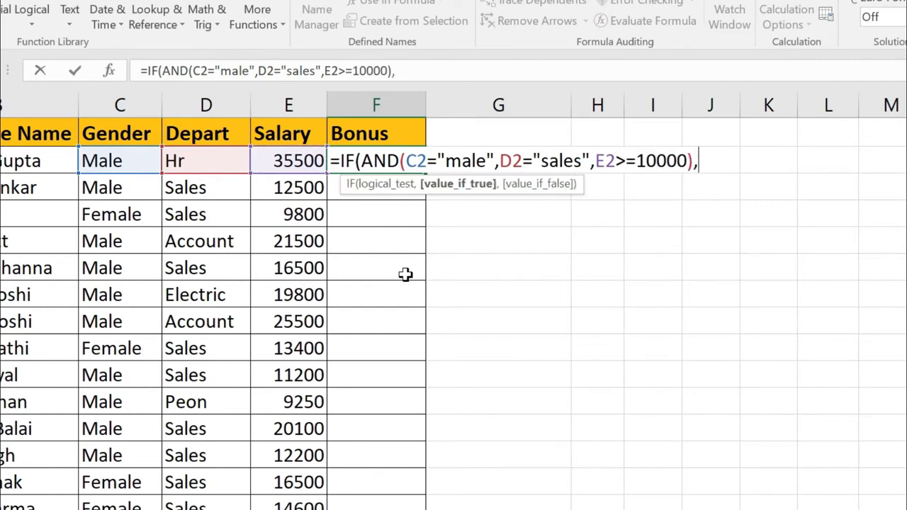
- Finish the IF formula in F2 with E2*20% as the true value and "No Bonus" as the false value
click(295, 164)
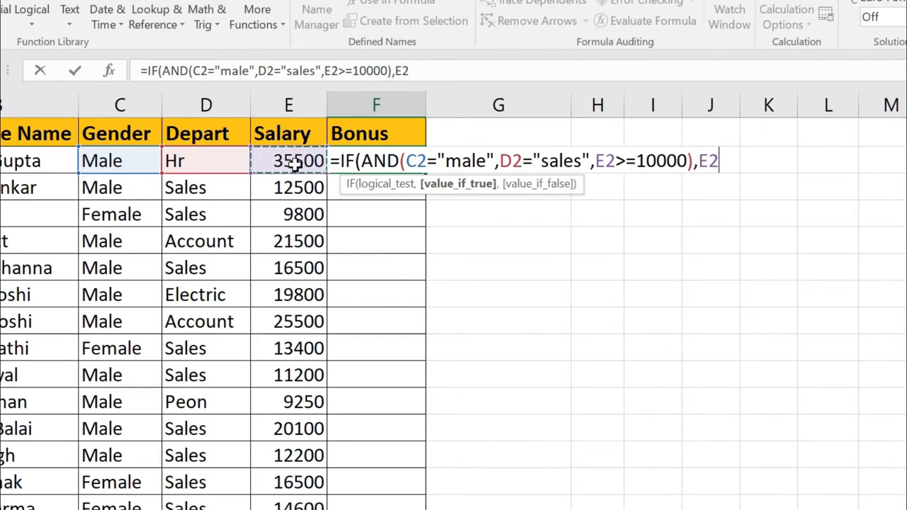
text(*2)
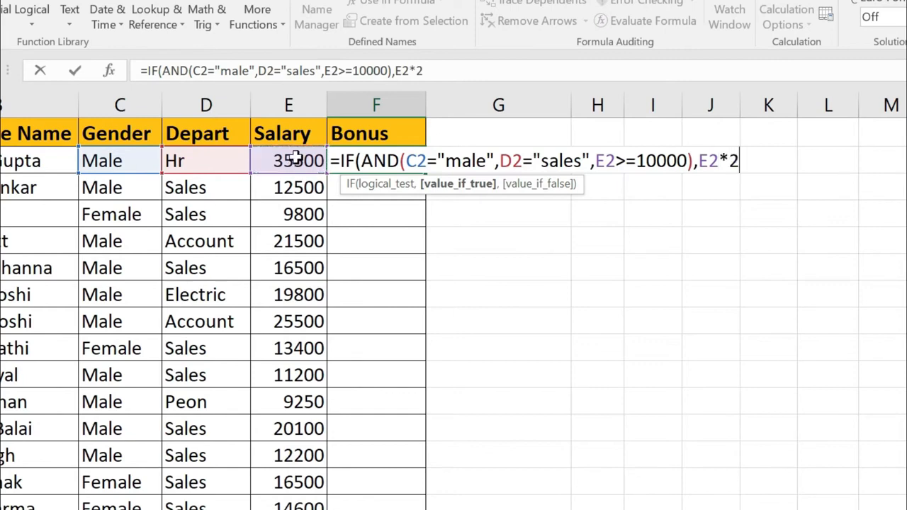
text(0%)
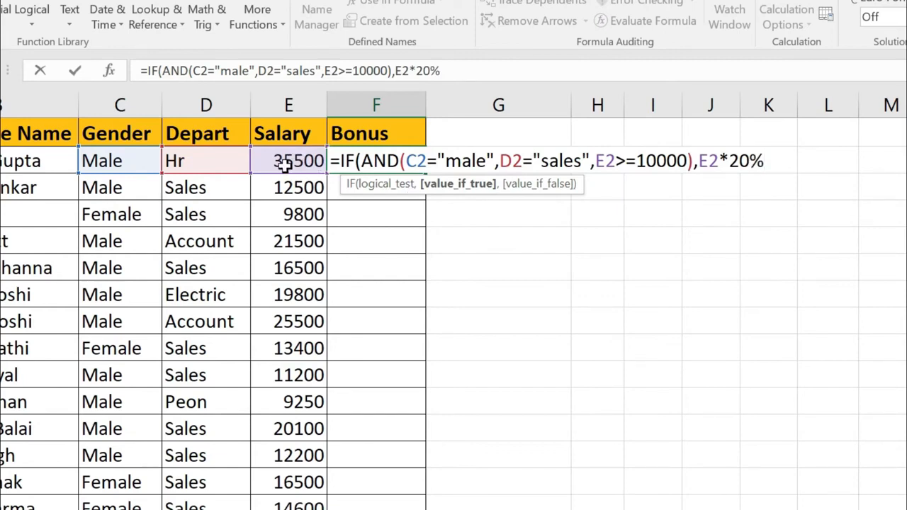
text(,)
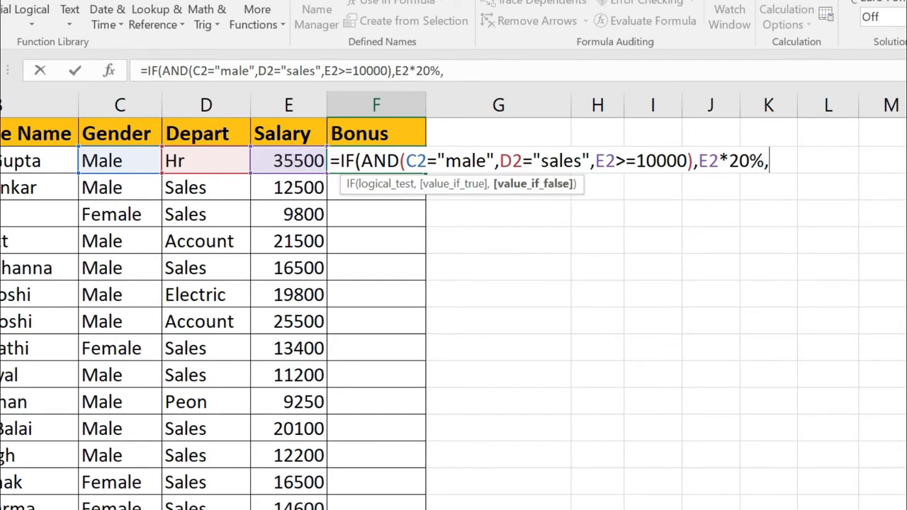
text("NO)
key(BackSpace)
text(o)
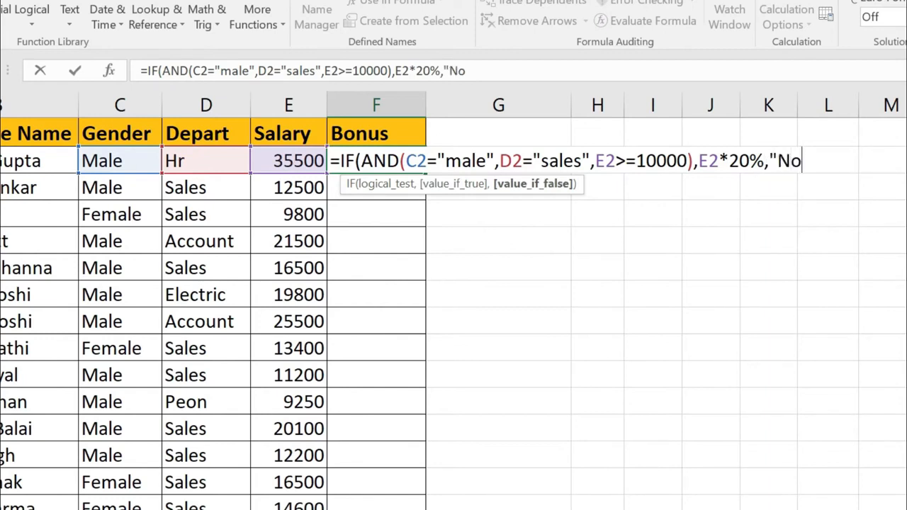
text( Bonus")
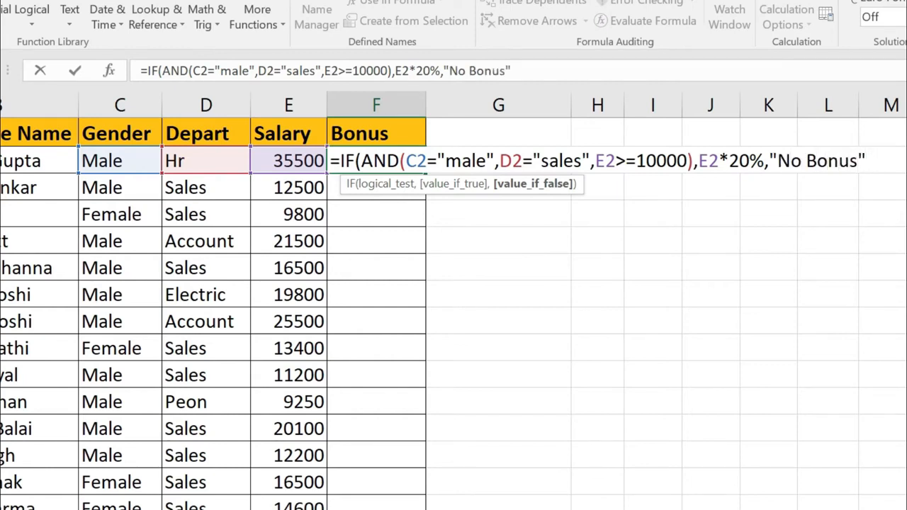
text())
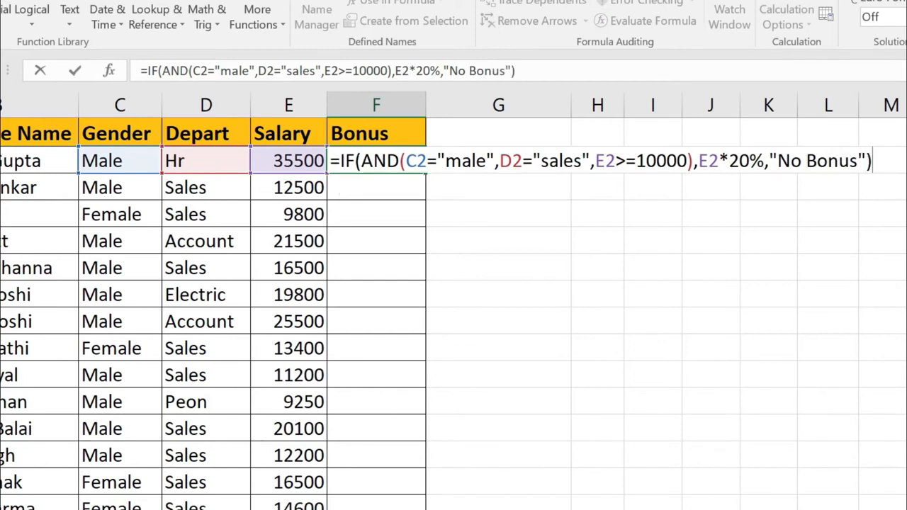
key(Return)
- Fill the IF and AND formula from F2 down the Bonus column and inspect the copied formulas in F3 and F6
click(379, 171)
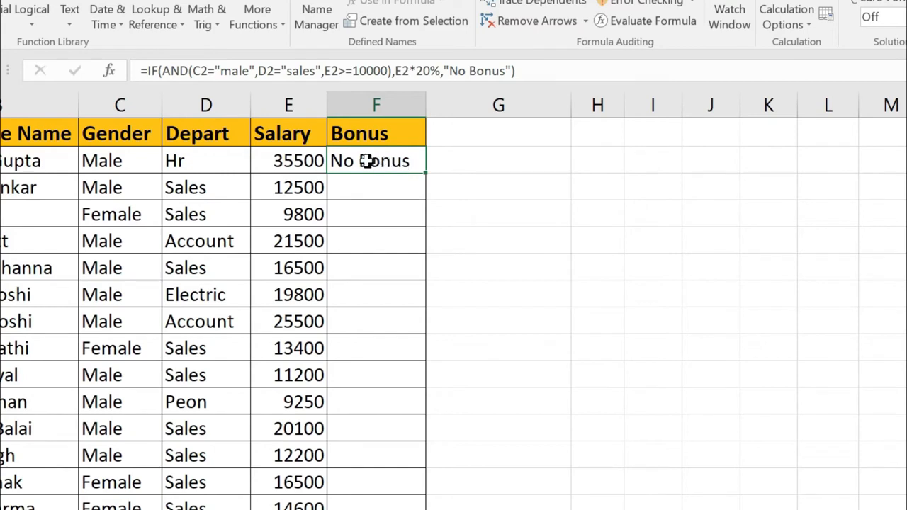
double_click(426, 173)
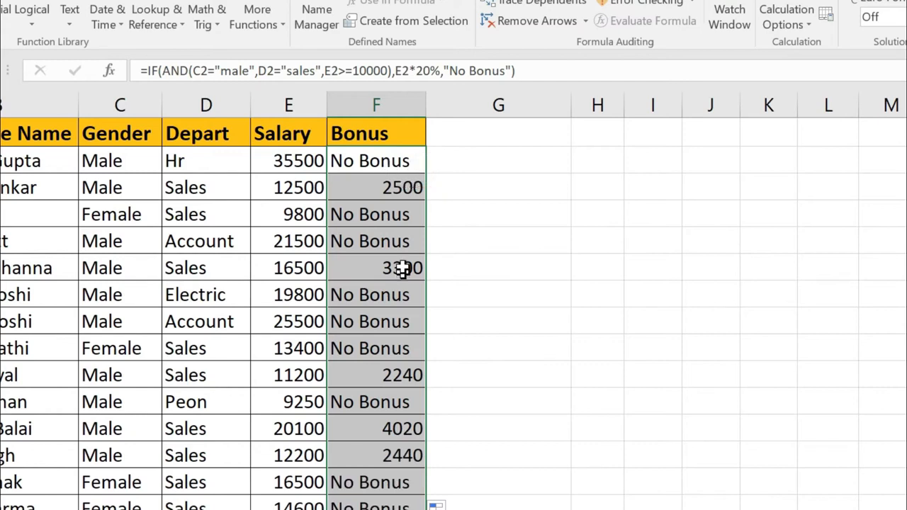
click(410, 190)
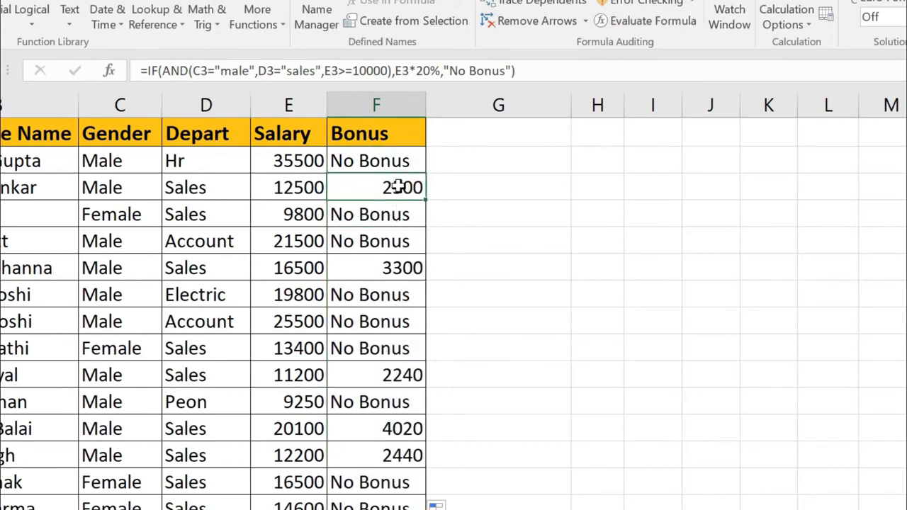
click(399, 266)
scroll(403, 323, down, 1)
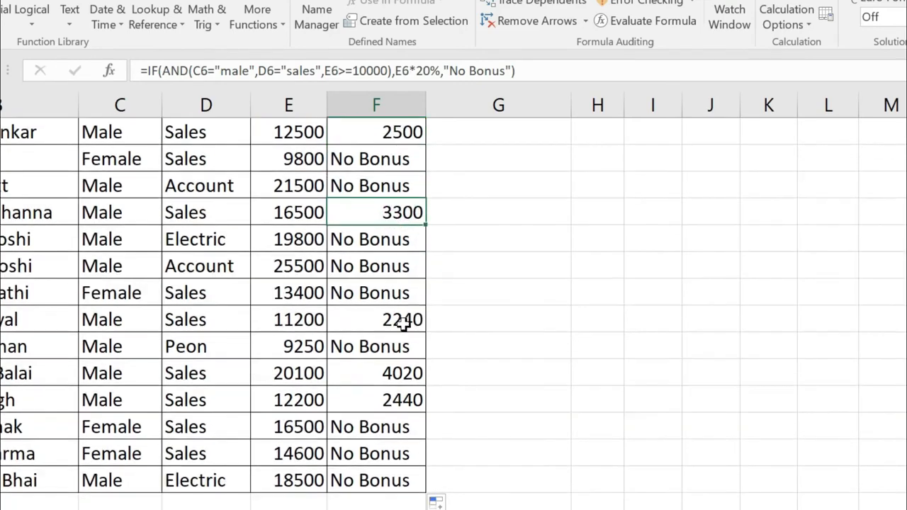
scroll(377, 190, up, 1)
- Check the bonus result in F3 against the gender, department and salary values in C3, D3 and E3
click(378, 190)
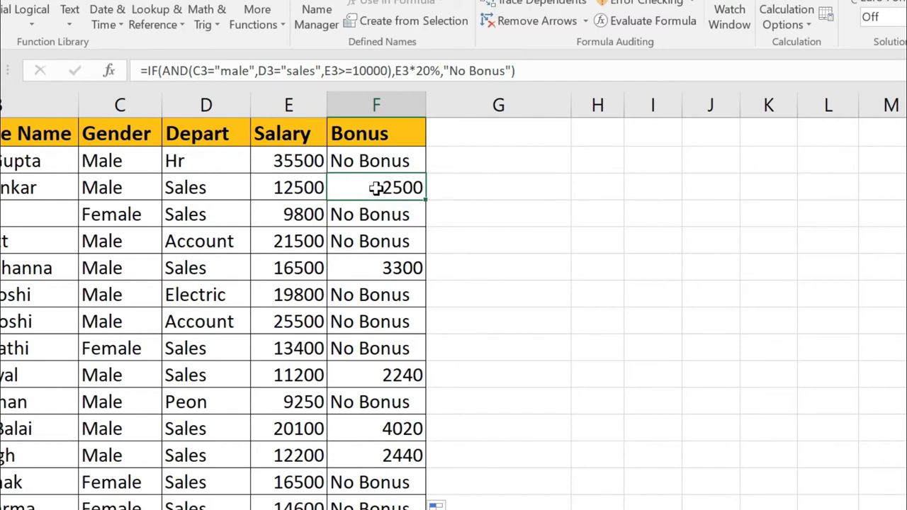
click(112, 189)
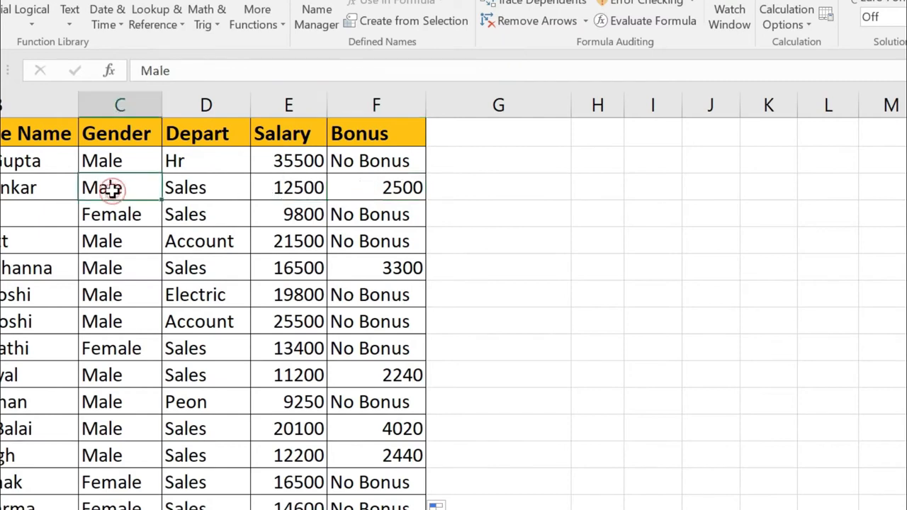
click(184, 188)
click(303, 188)
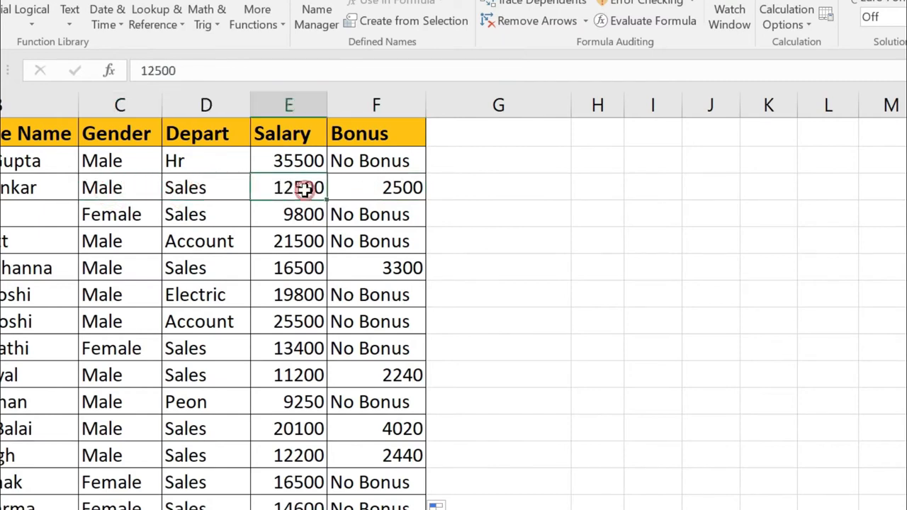
- Inspect the copied bonus formulas in F3, F8, F7 and F4
click(367, 189)
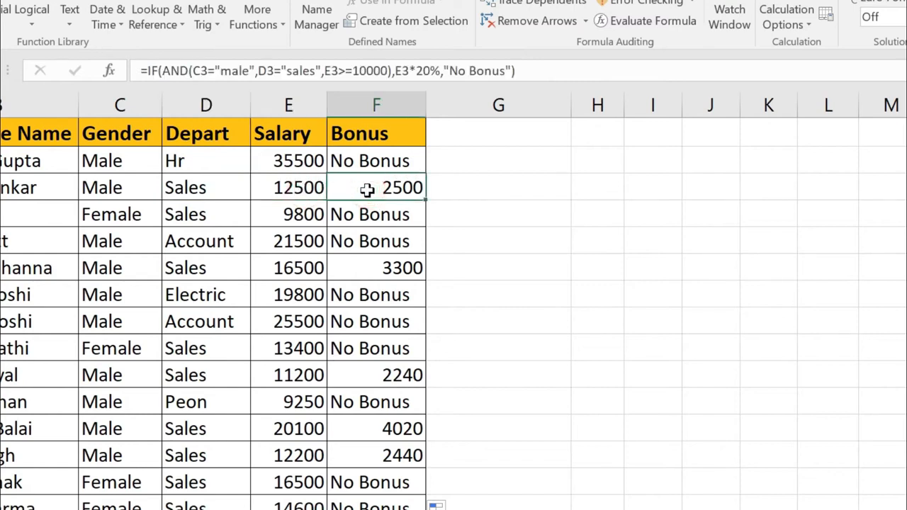
click(368, 319)
click(368, 292)
click(380, 221)
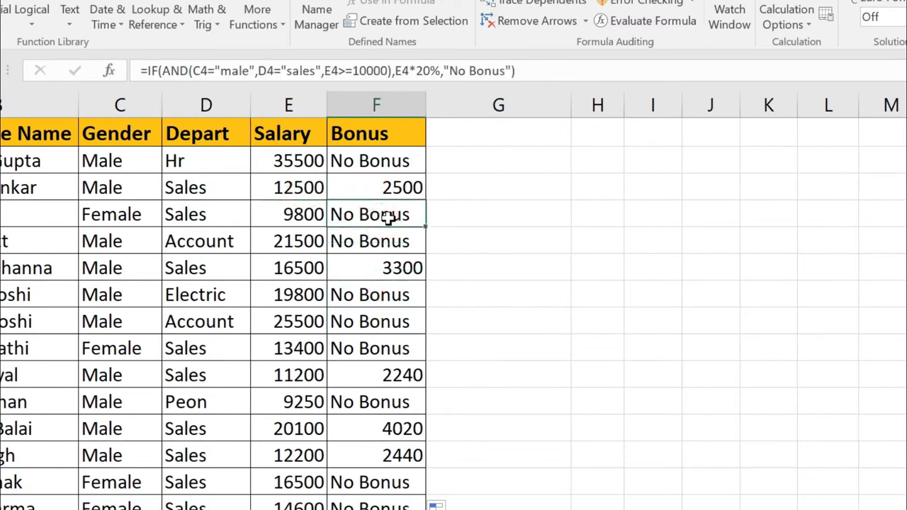
- Replace the "No Bonus" false value in the F2 formula with an empty text string ""
double_click(387, 161)
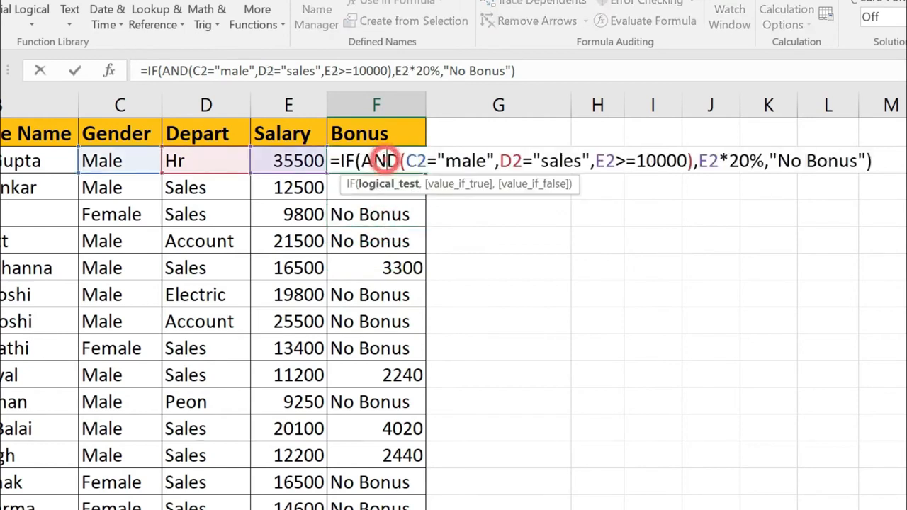
click(859, 162)
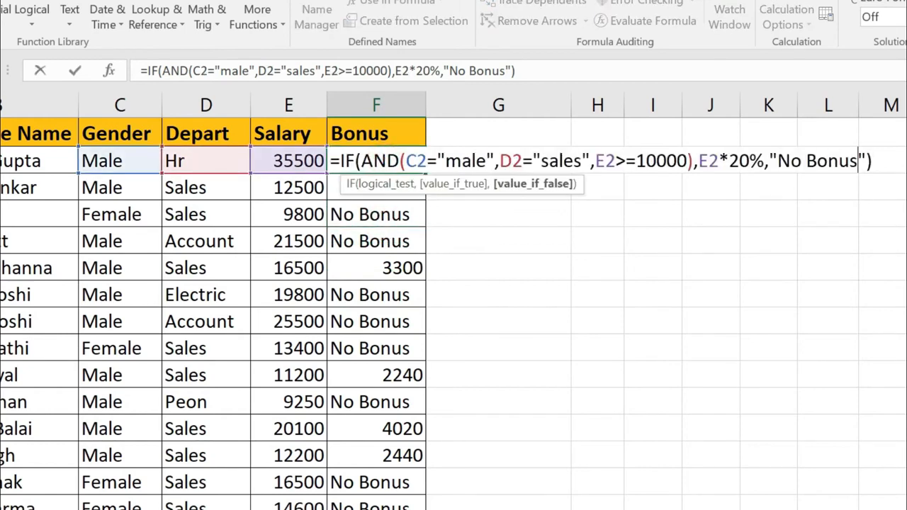
key(BackSpace)
key(BackSpace)
key(BackSpace)
key(BackSpace)
key(BackSpace)
key(BackSpace)
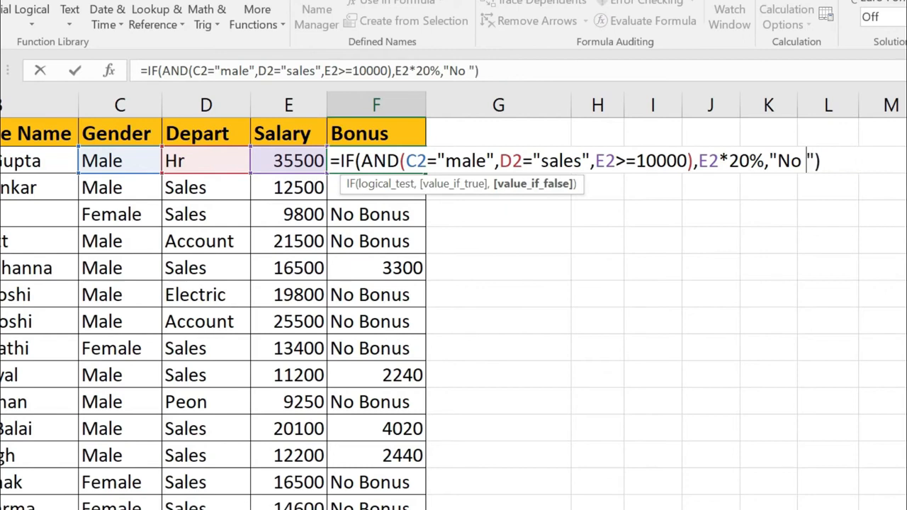
key(BackSpace)
key(BackSpace)
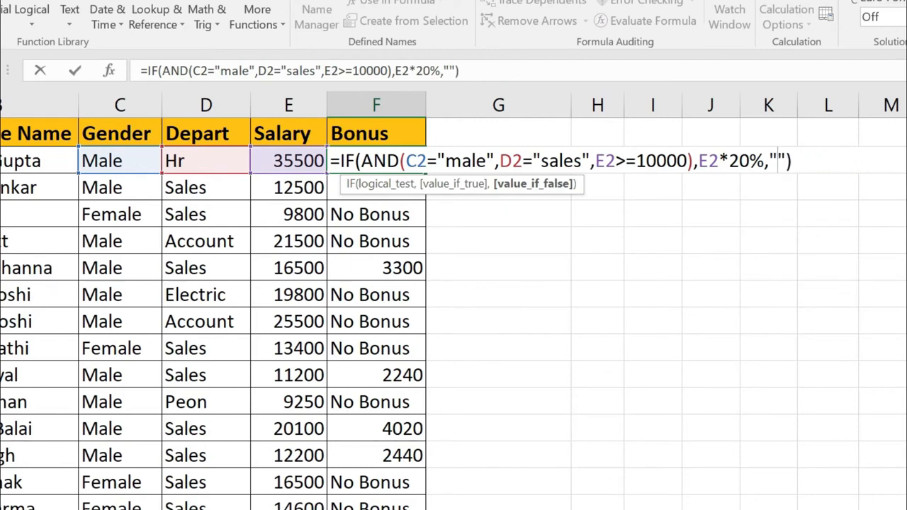
key(Return)
- Fill the revised formula from F2 down the Bonus column and inspect the copied formulas in F3 and F9
click(395, 162)
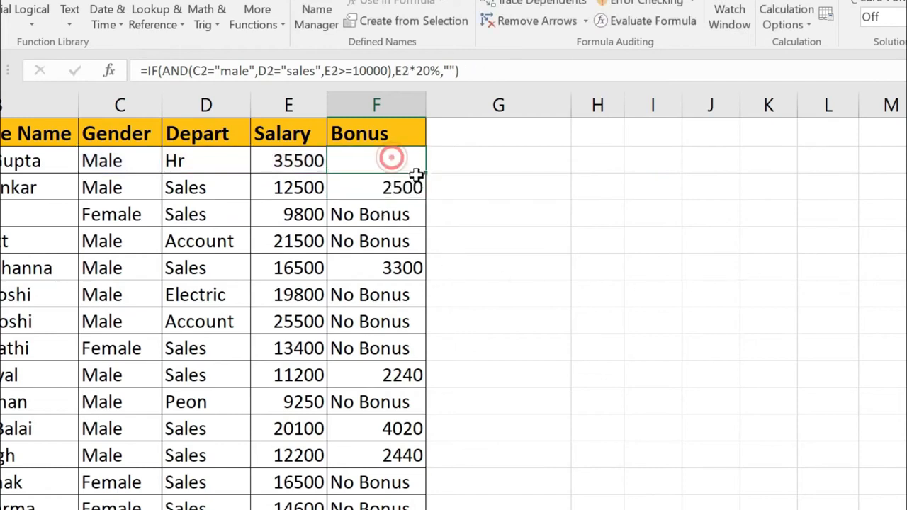
double_click(426, 172)
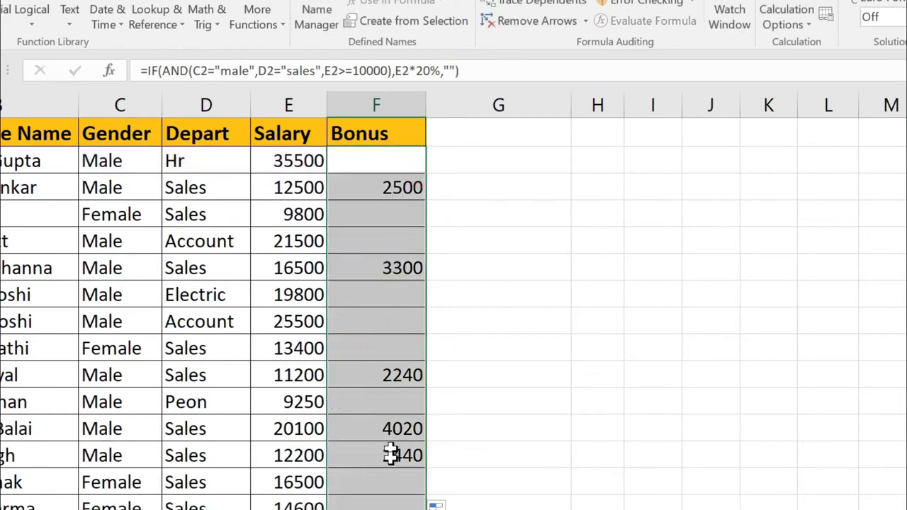
click(392, 316)
click(388, 187)
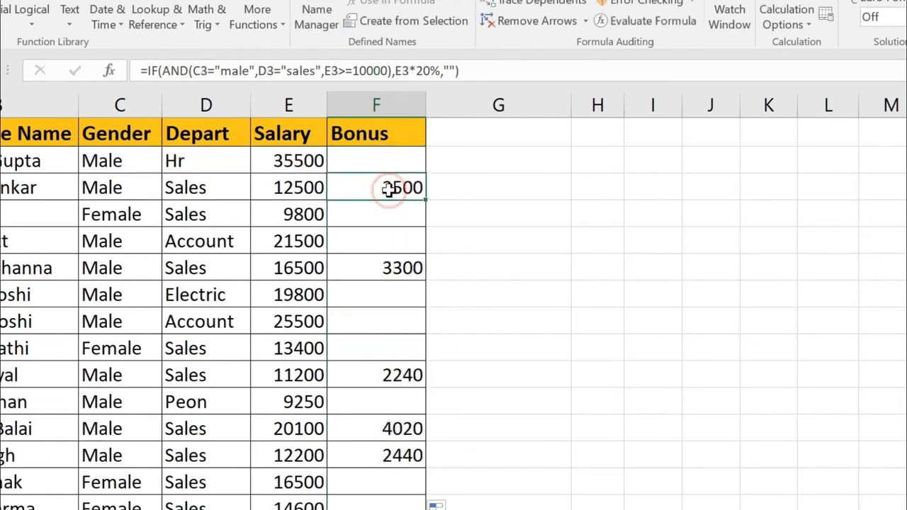
click(389, 349)
scroll(389, 348, down, 1)
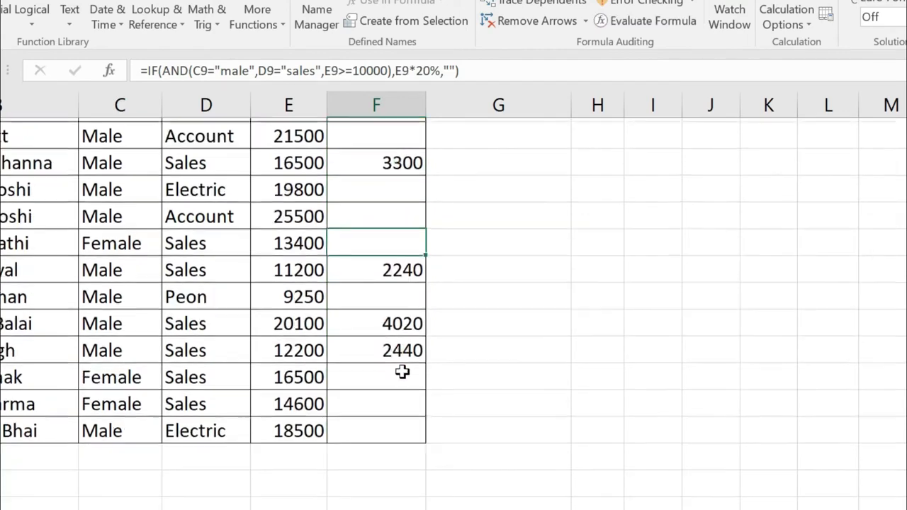
scroll(403, 370, up, 1)
click(402, 157)
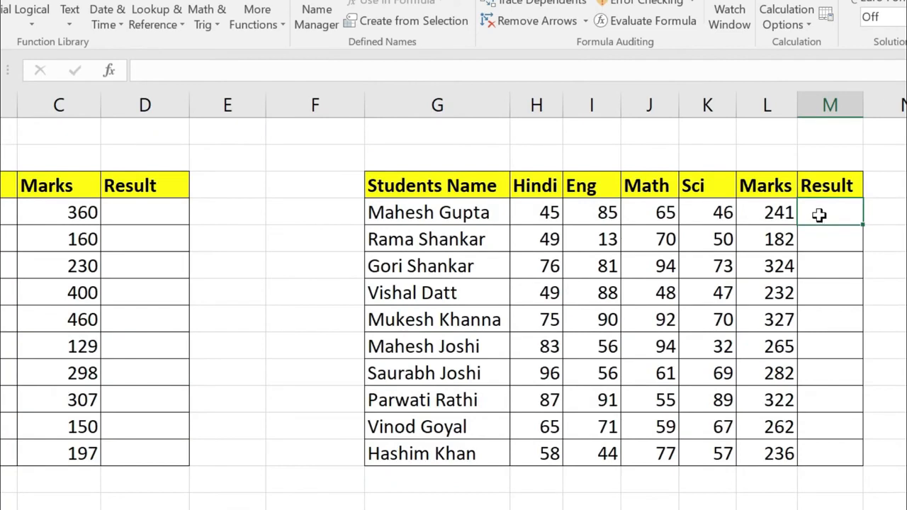
- Enter an AVERAGE formula in N24, beside the student marks table, covering the subject marks H24:K24
click(842, 233)
click(832, 217)
click(894, 219)
scroll(453, 304, right, 3)
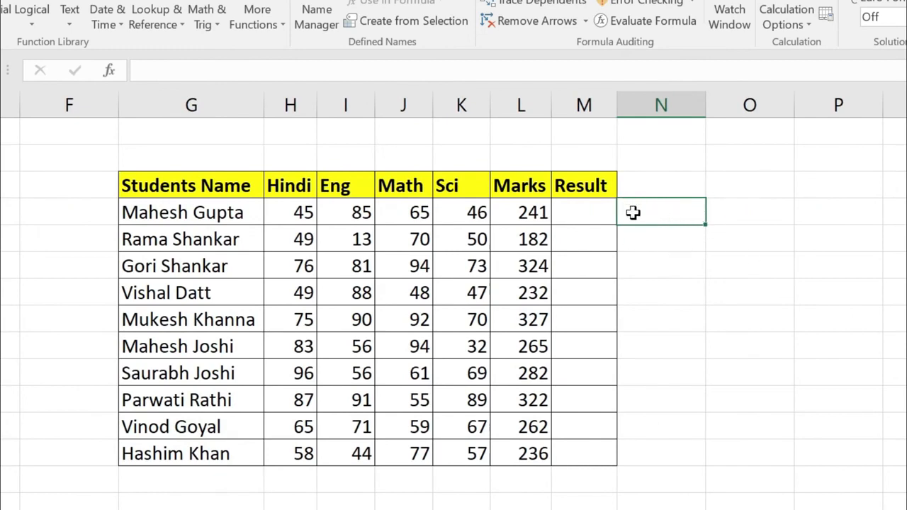
drag(303, 210, 467, 213)
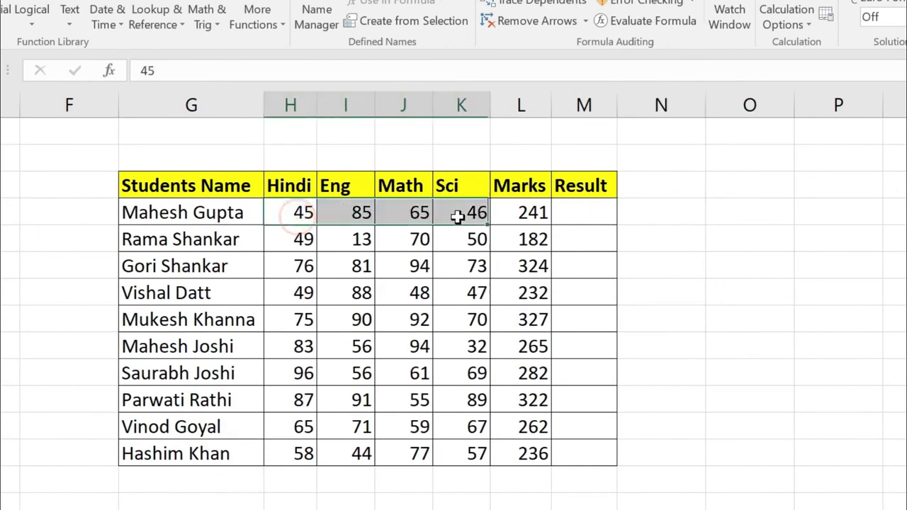
click(651, 209)
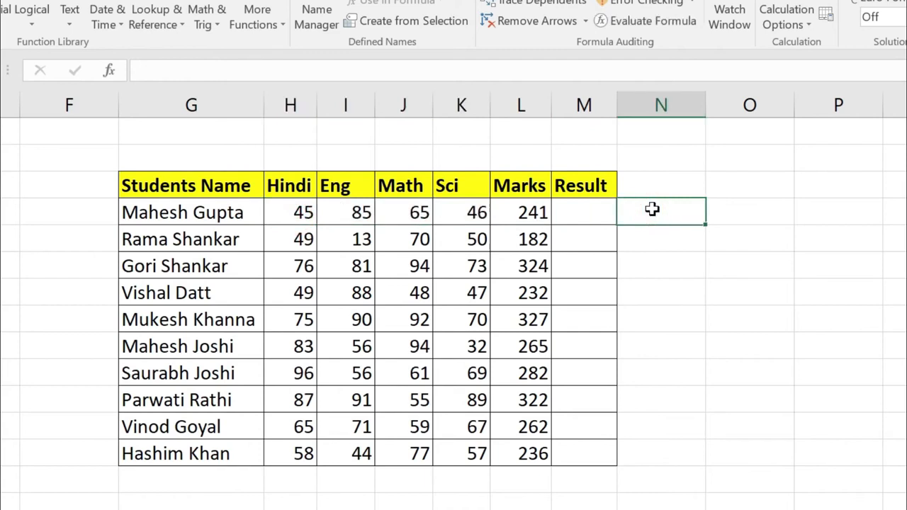
text(=av)
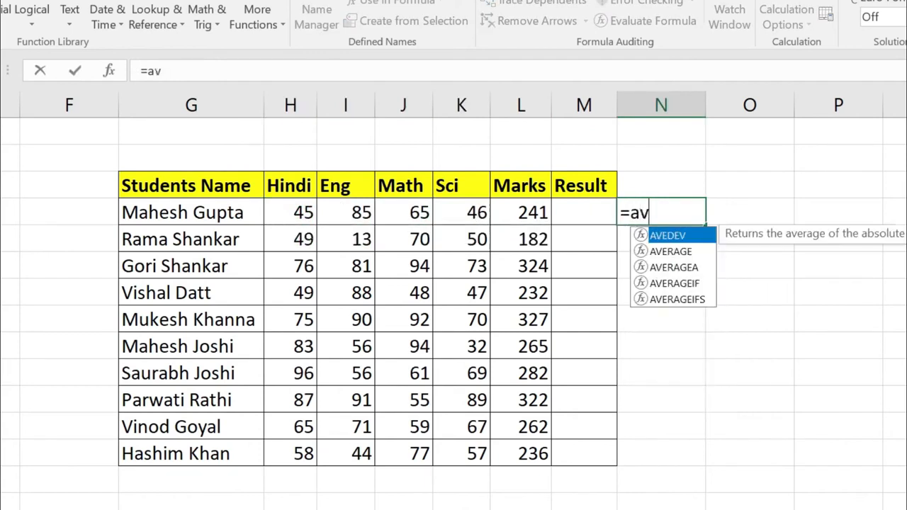
text(er)
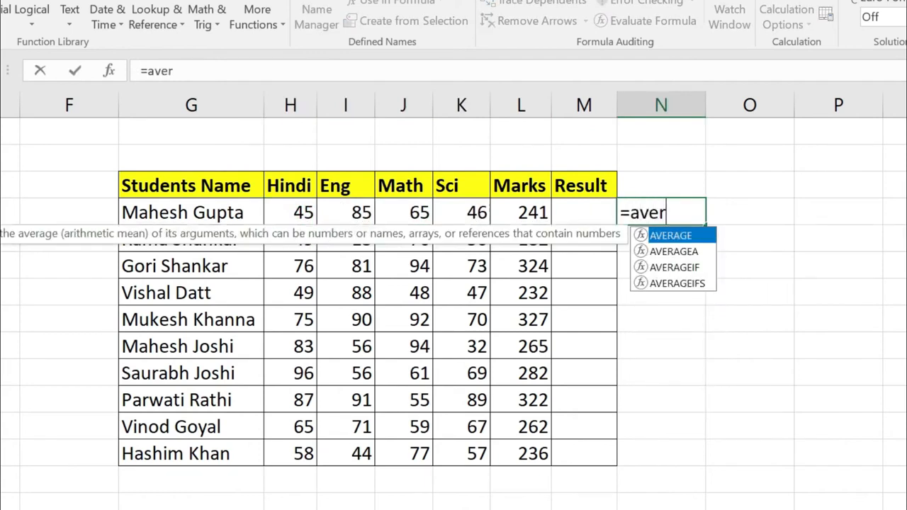
key(Tab)
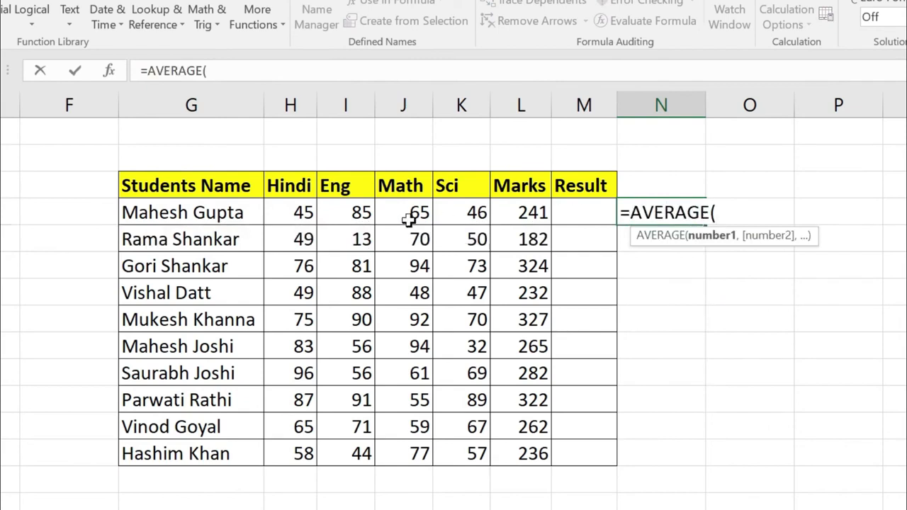
drag(307, 212, 457, 212)
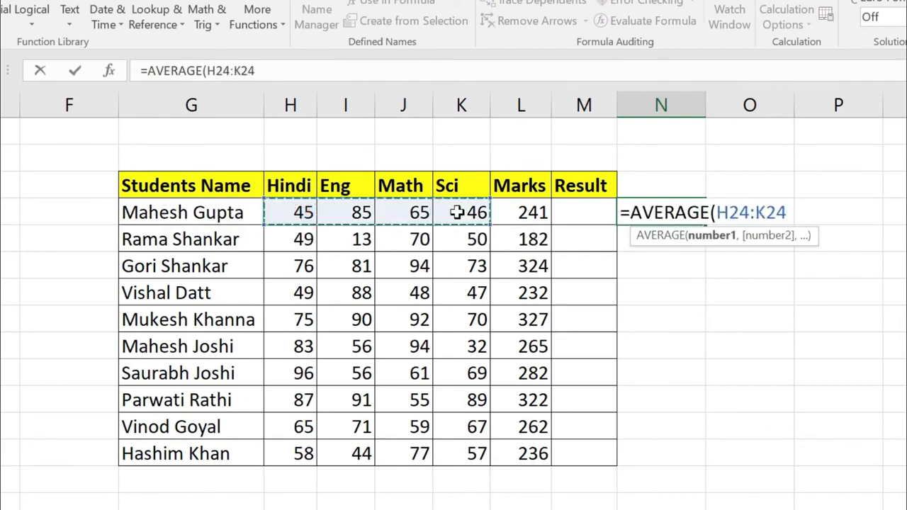
text())
key(Return)
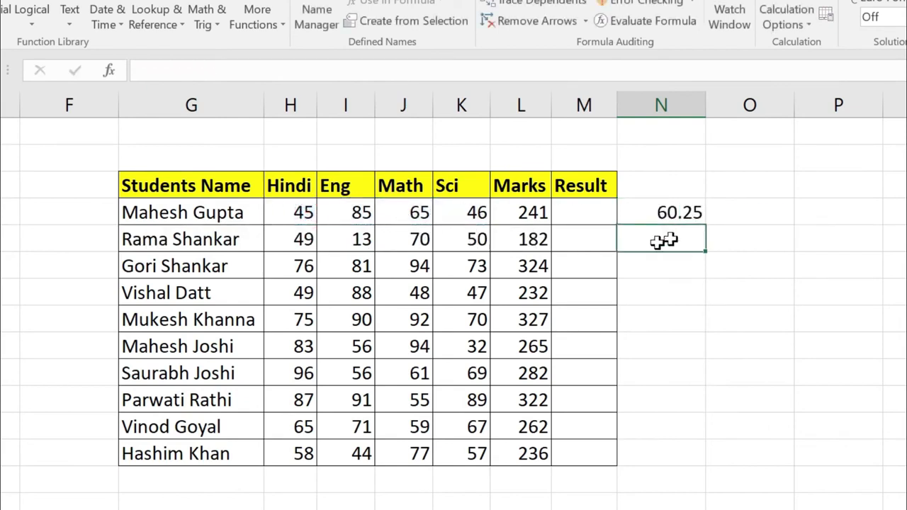
- Fill the AVERAGE formula from N24 down to N33 and check the copied averages
click(662, 210)
drag(705, 226, 717, 461)
click(686, 376)
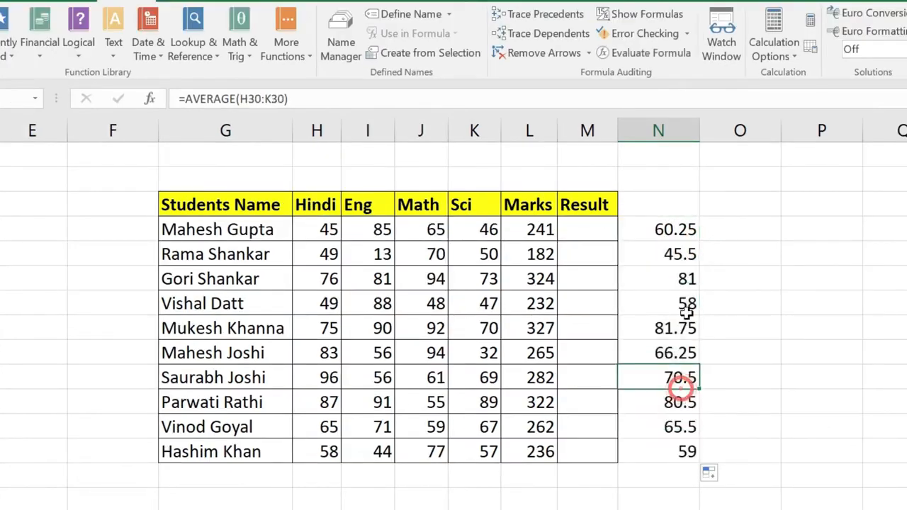
drag(686, 232, 666, 452)
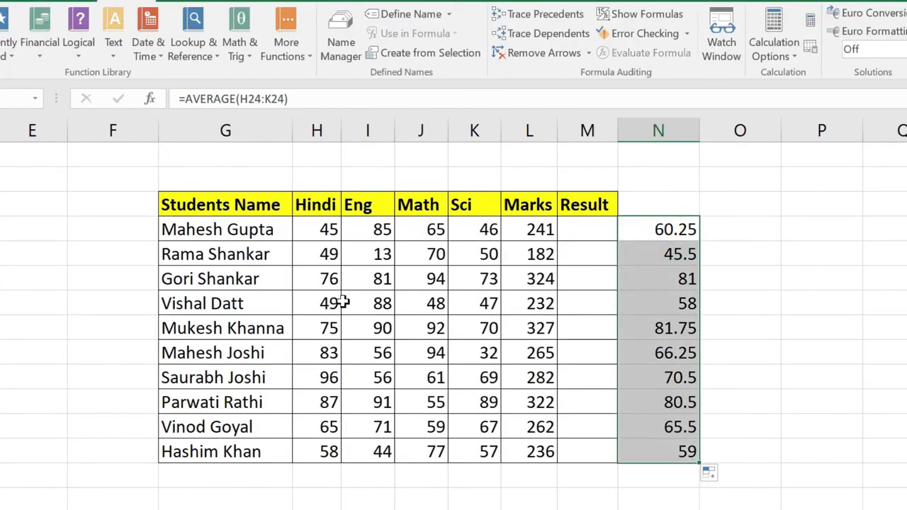
- Clear the four subject marks in H27:K30 for the fourth to seventh students
drag(354, 298, 416, 371)
key(Delete)
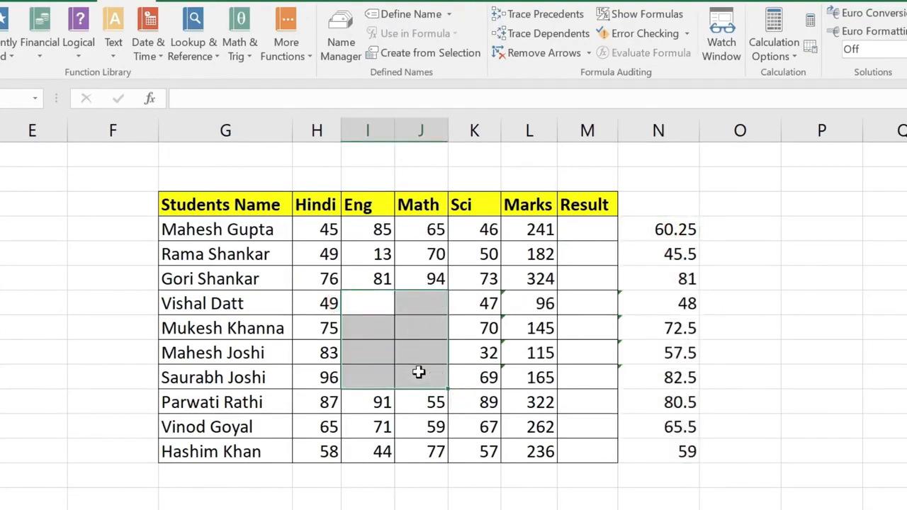
drag(316, 303, 463, 366)
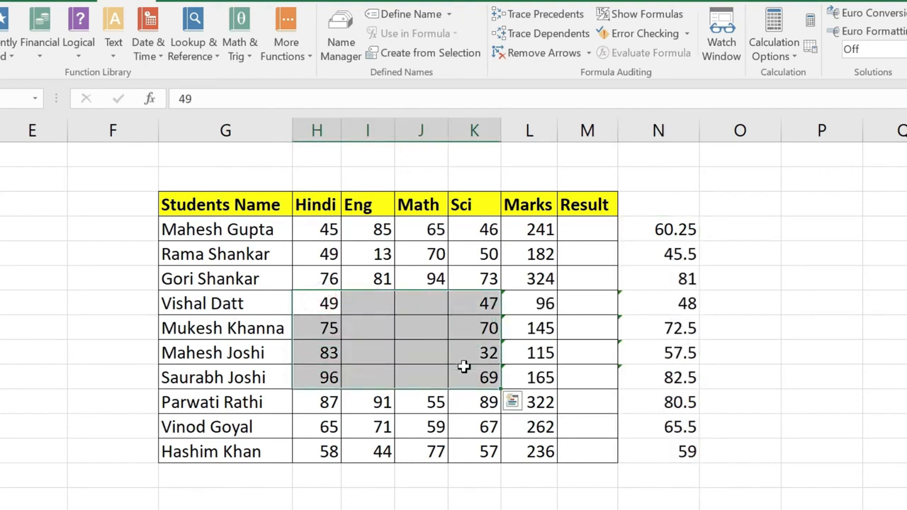
key(Delete)
click(408, 337)
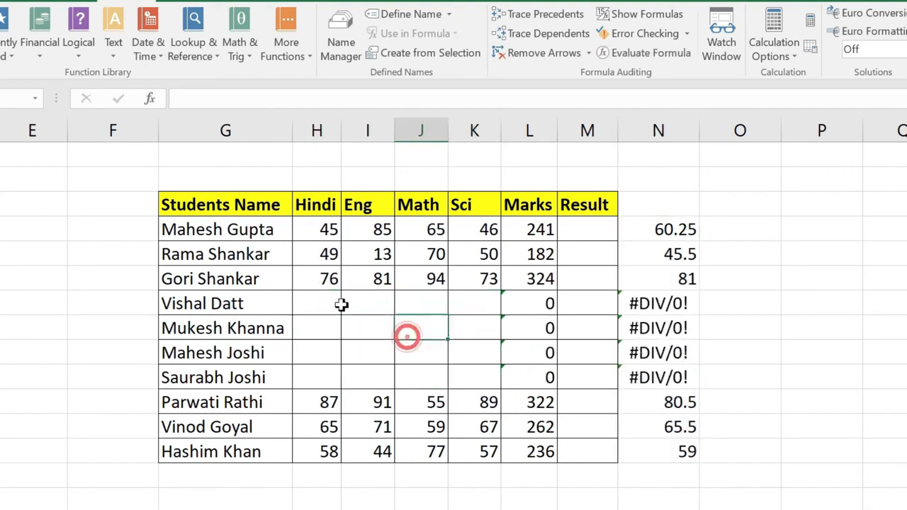
drag(337, 303, 475, 377)
click(447, 355)
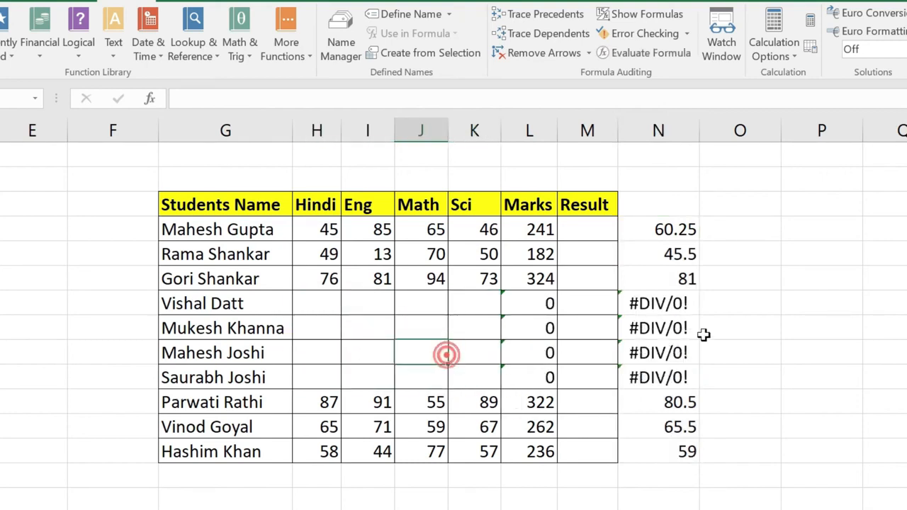
- Inspect the AVERAGE formulas in N27 and N28 for the students with no marks
drag(645, 302, 682, 365)
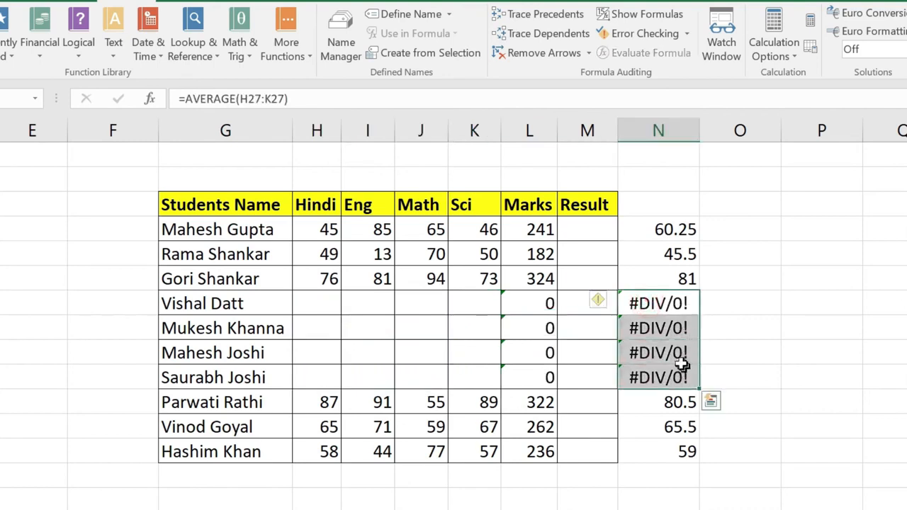
click(660, 309)
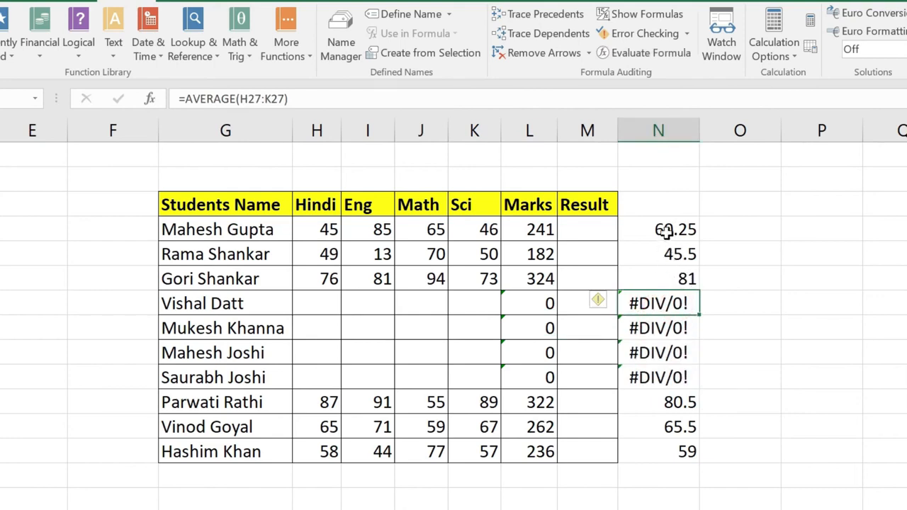
click(675, 330)
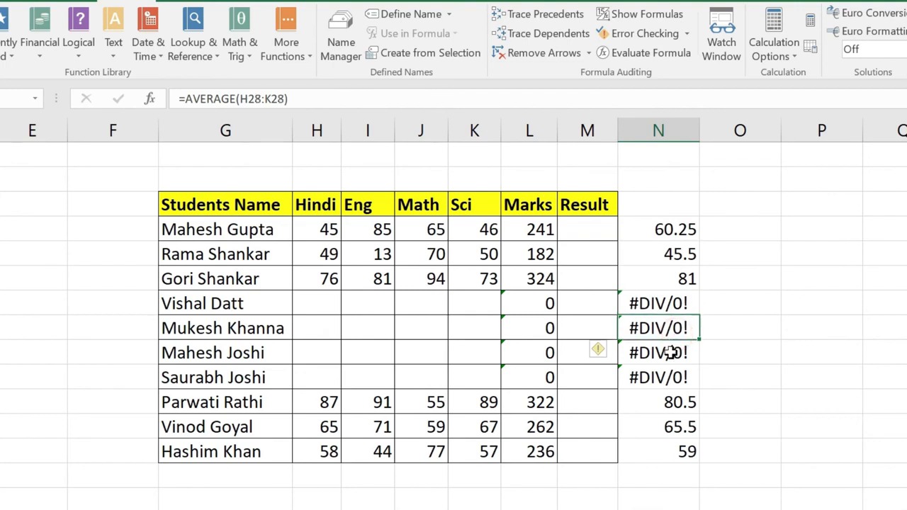
- Wrap the AVERAGE formula in N24 in IFERROR with an empty string as the error value: =IFERROR(AVERAGE(H24:K24),"")
click(670, 230)
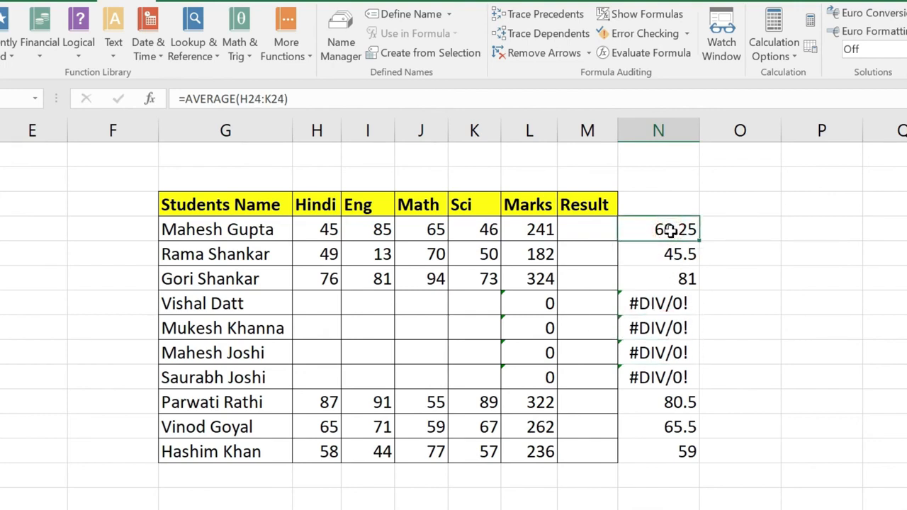
double_click(672, 230)
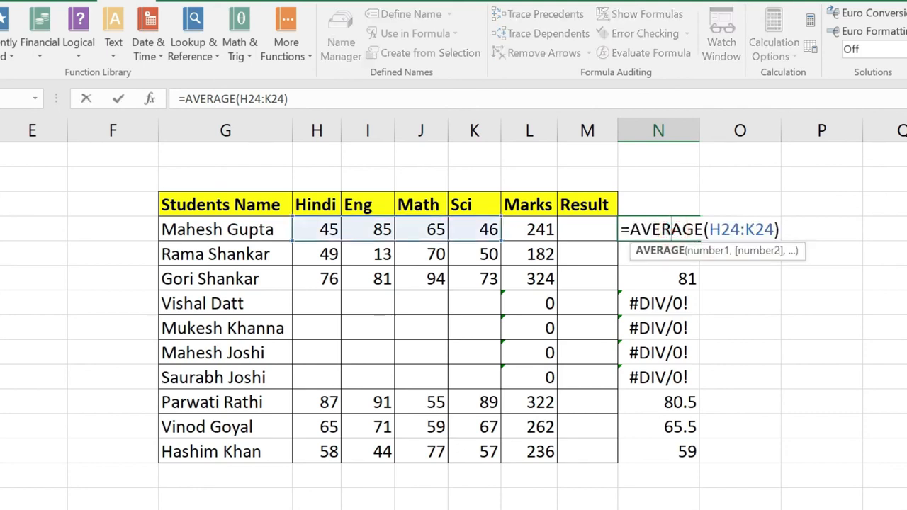
click(631, 228)
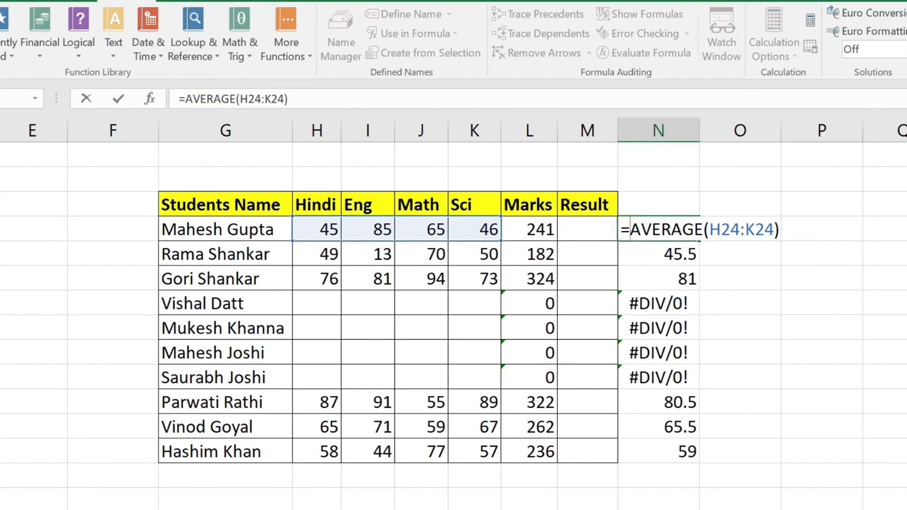
text(ife)
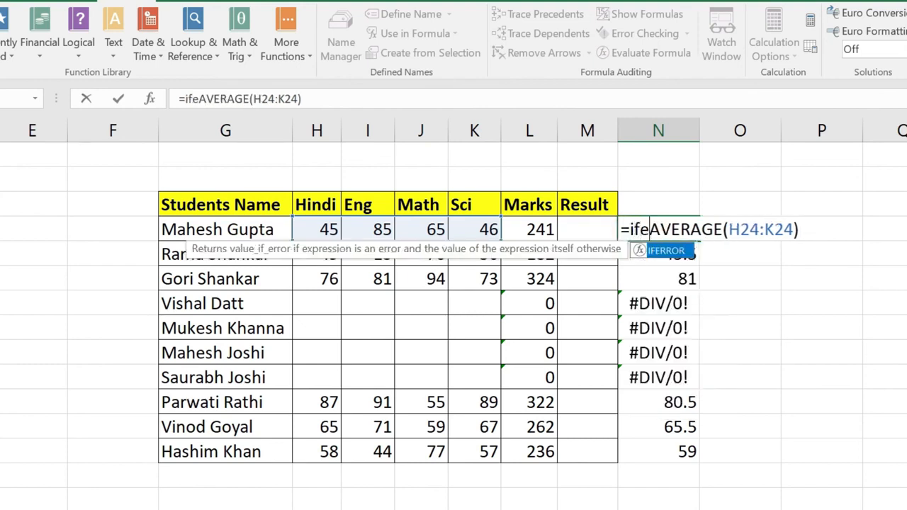
key(Tab)
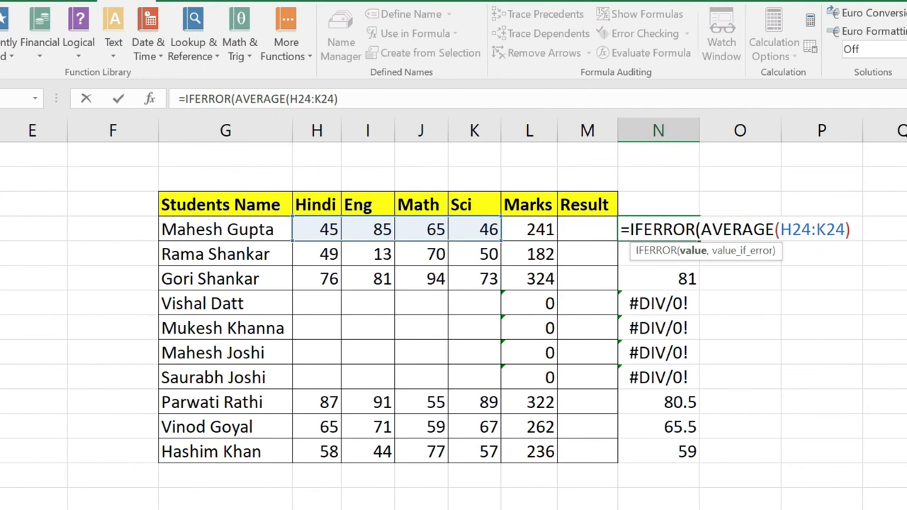
text(,)
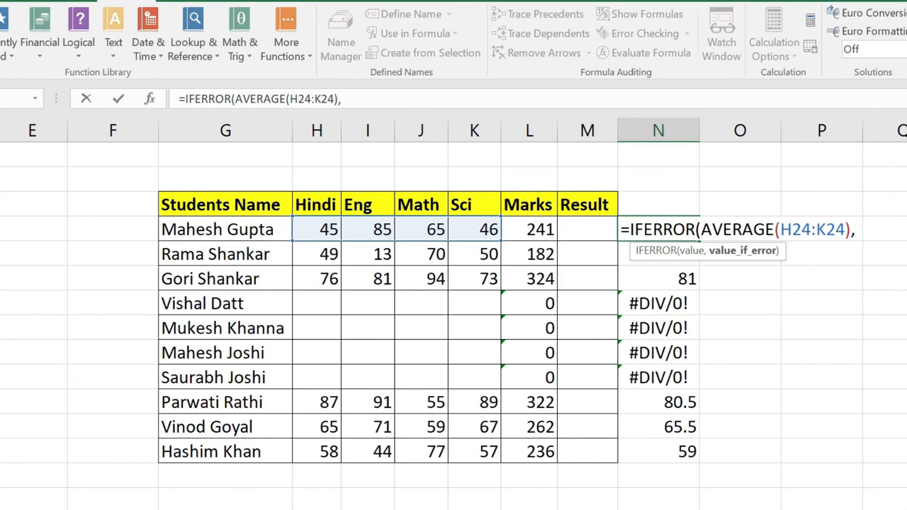
text("")
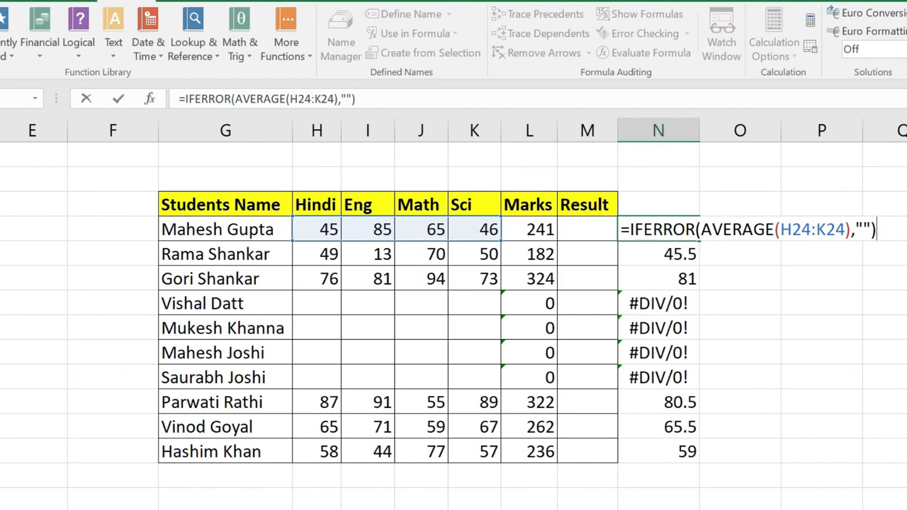
click(863, 230)
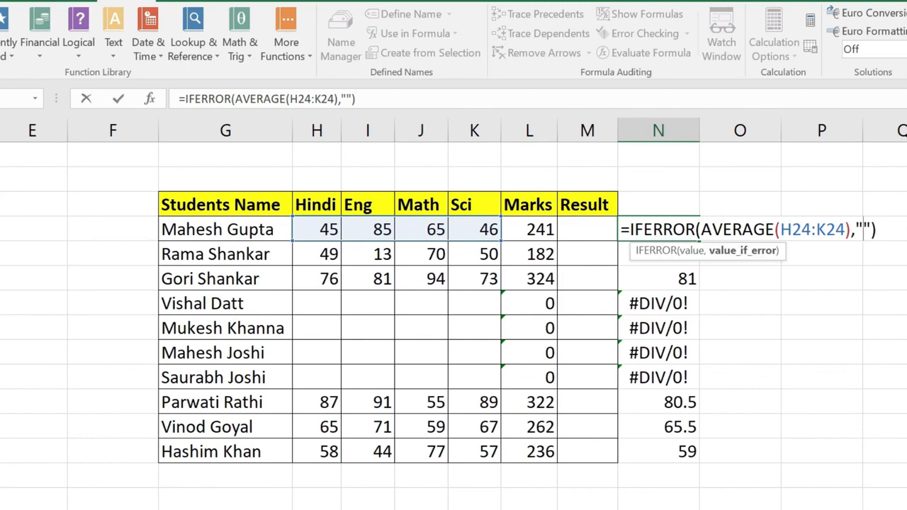
key(Return)
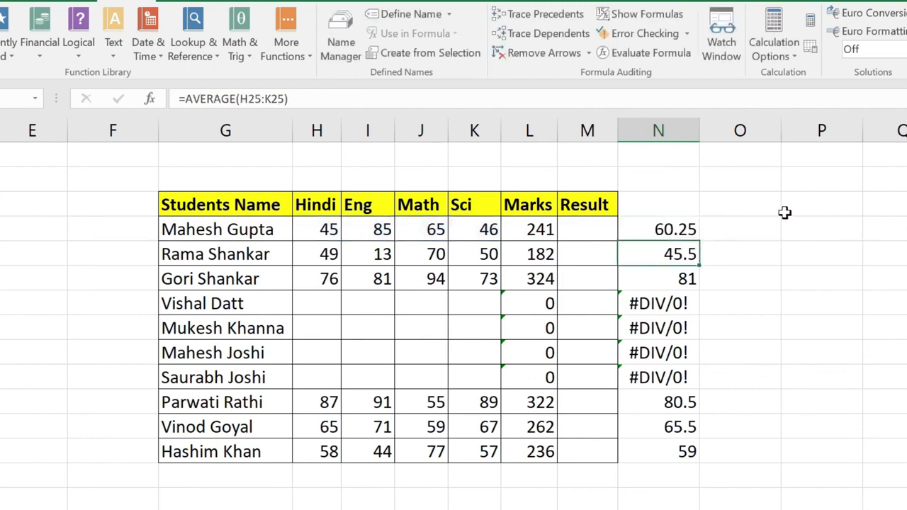
- Fill the IFERROR formula from N24 down to N33 and check N27:N30 for the students without marks
click(673, 226)
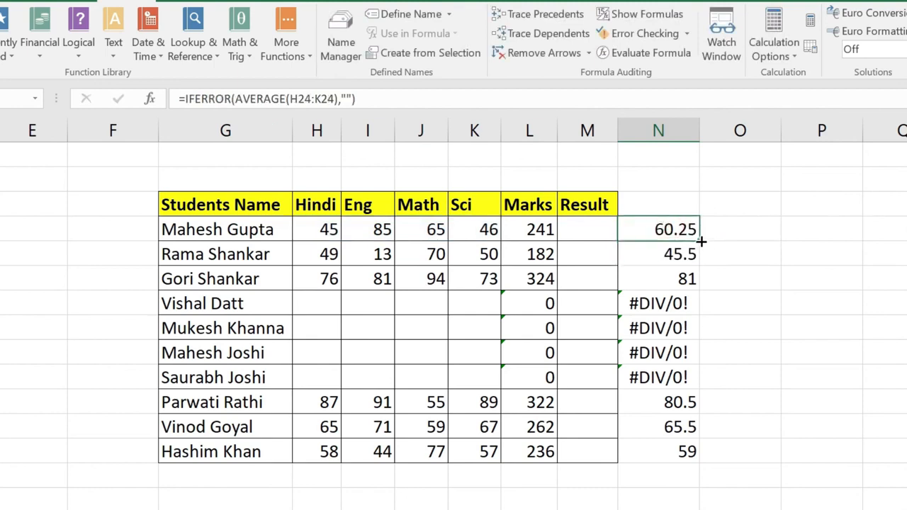
drag(700, 242, 712, 451)
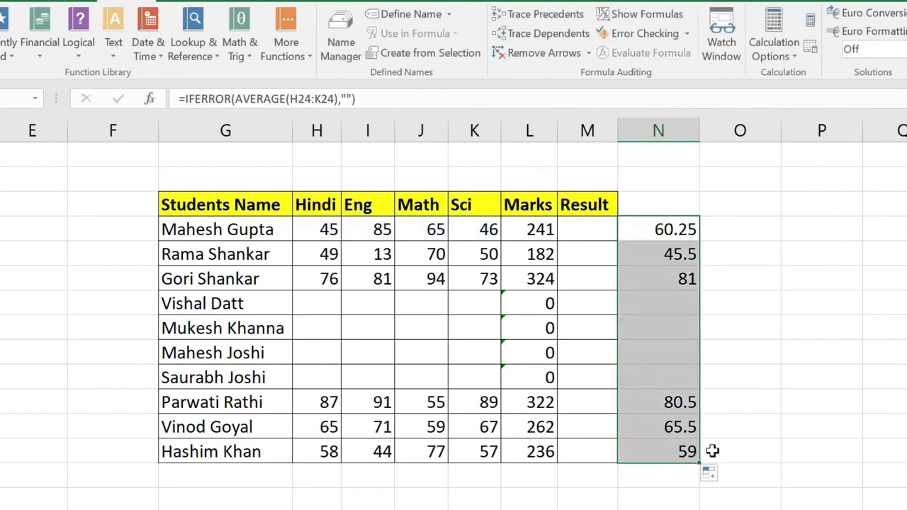
click(658, 323)
drag(664, 303, 676, 383)
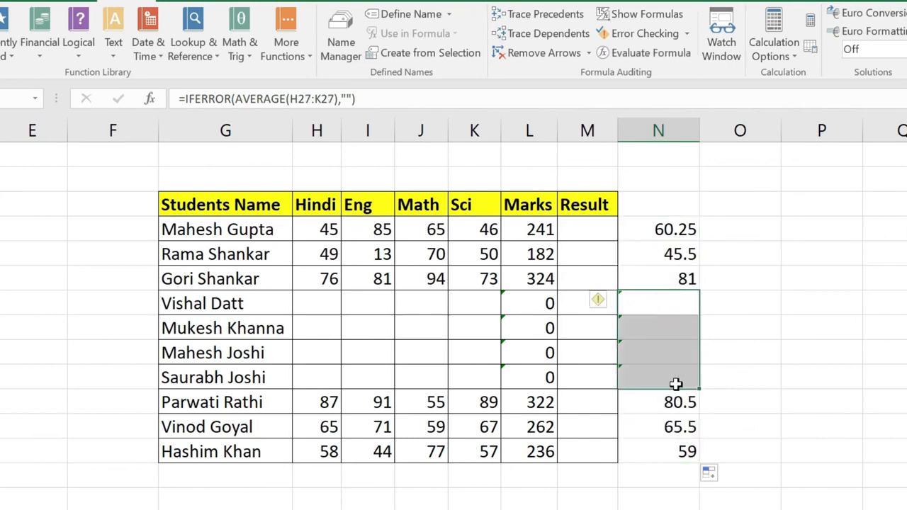
click(675, 305)
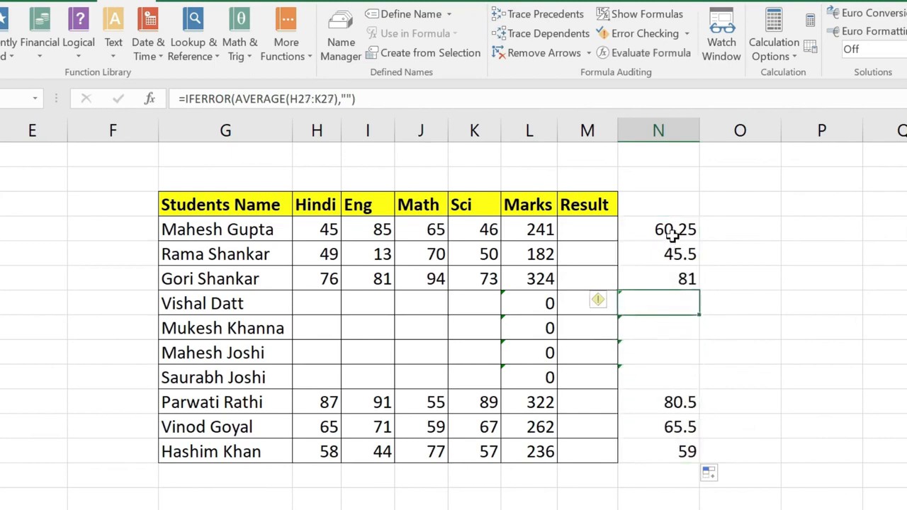
- Return to the employee salary table above the student marks table
scroll(440, 295, up, 3)
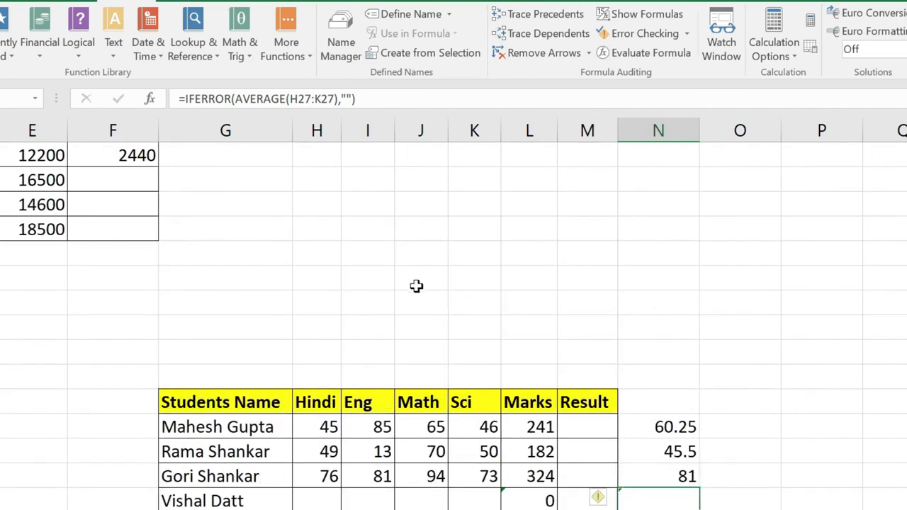
scroll(416, 286, up, 4)
drag(608, 506, 586, 507)
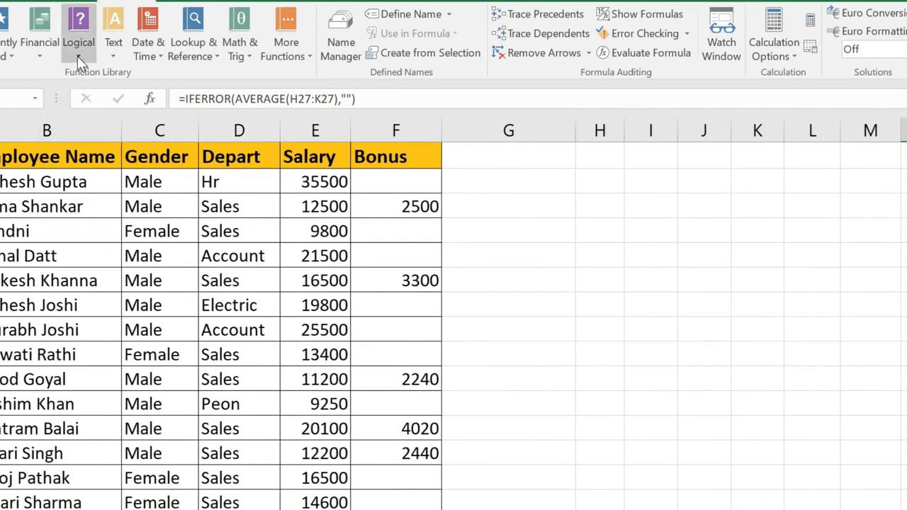